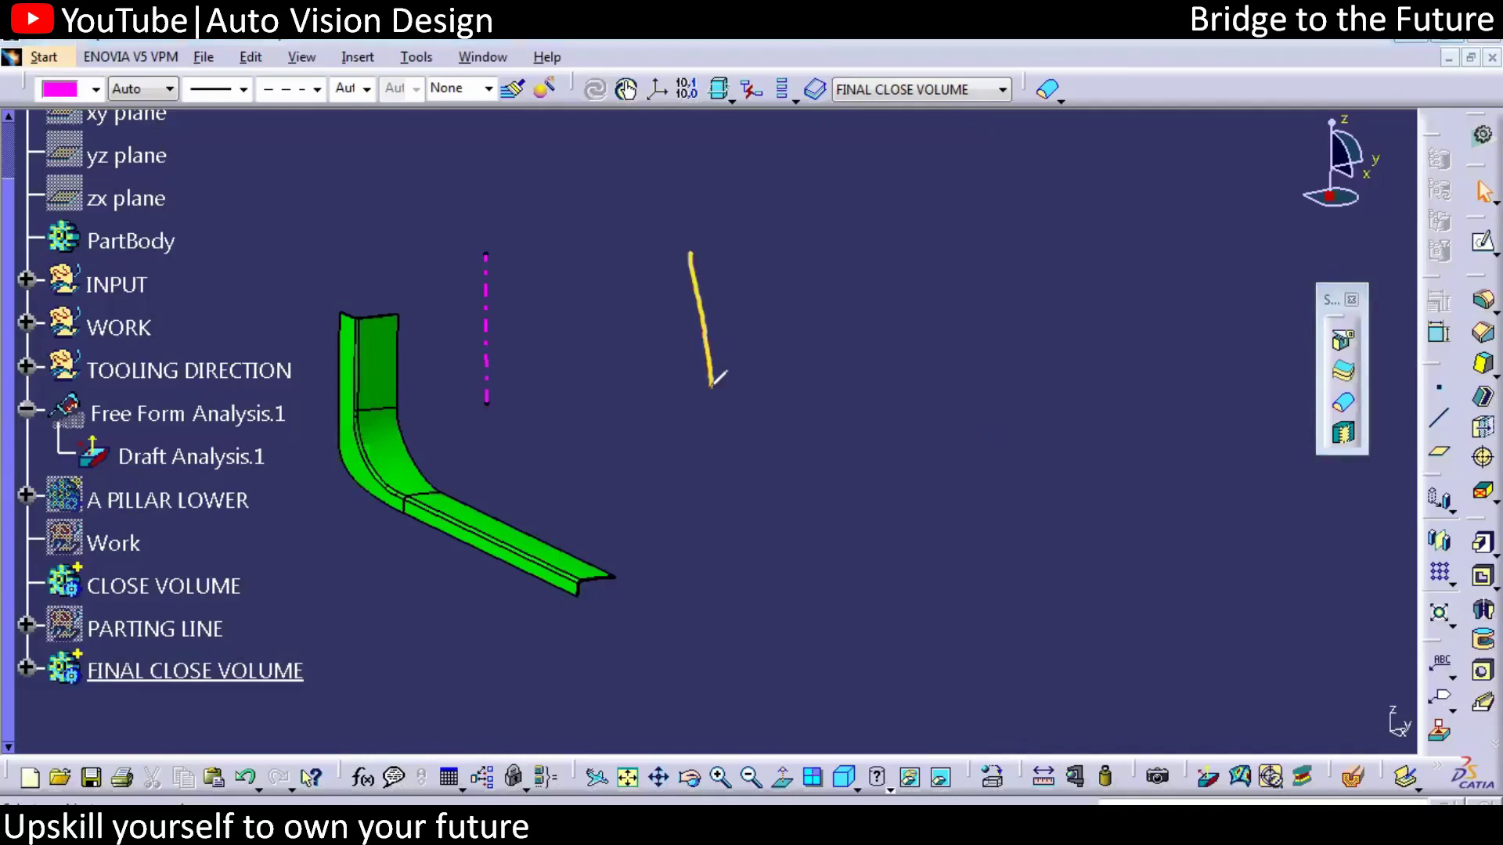
Step: Annotate the screen with a yellow stepped cross-section of the part and a red outline of the lower tool block around it
mouse_move(713, 384)
mouse_down()
mouse_move(880, 382)
mouse_move(935, 509)
mouse_move(1199, 510)
mouse_move(1198, 558)
mouse_up()
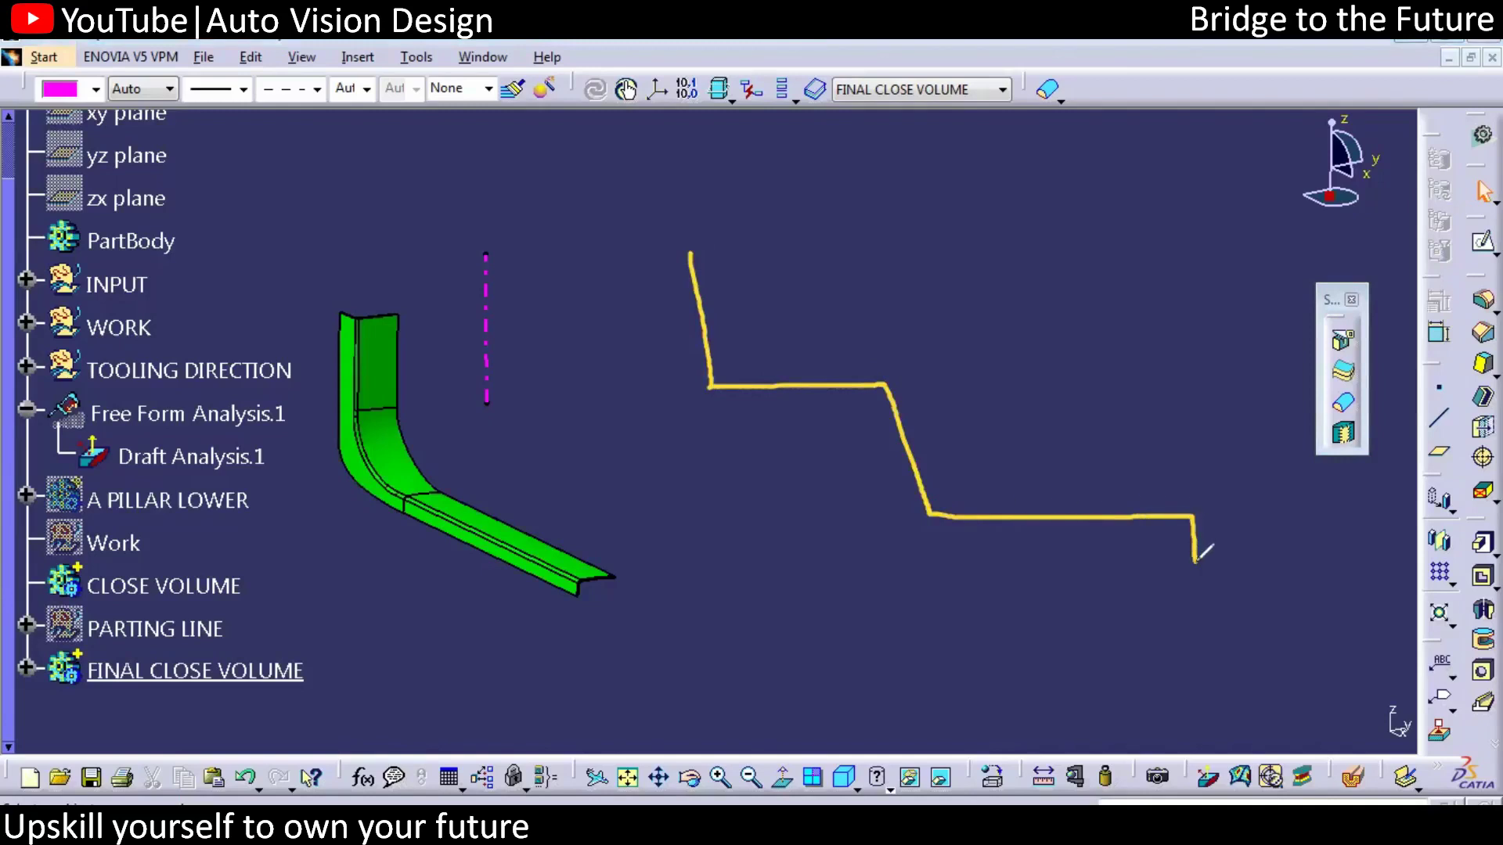
mouse_move(832, 394)
mouse_down()
mouse_move(872, 556)
mouse_move(1195, 562)
mouse_up()
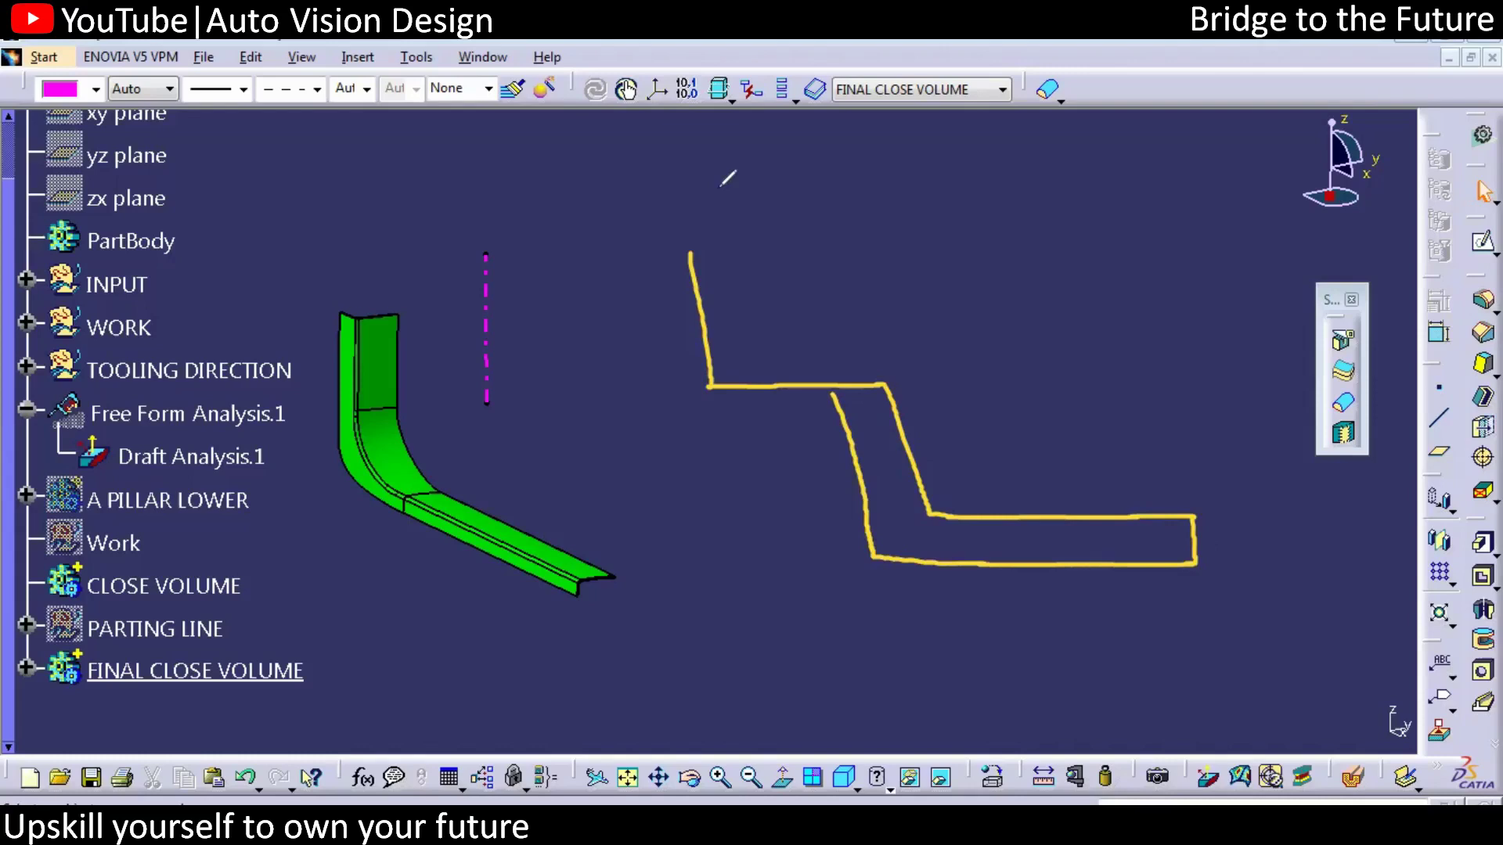
mouse_move(709, 385)
mouse_down()
mouse_move(735, 661)
mouse_move(1360, 669)
mouse_move(1424, 687)
mouse_up()
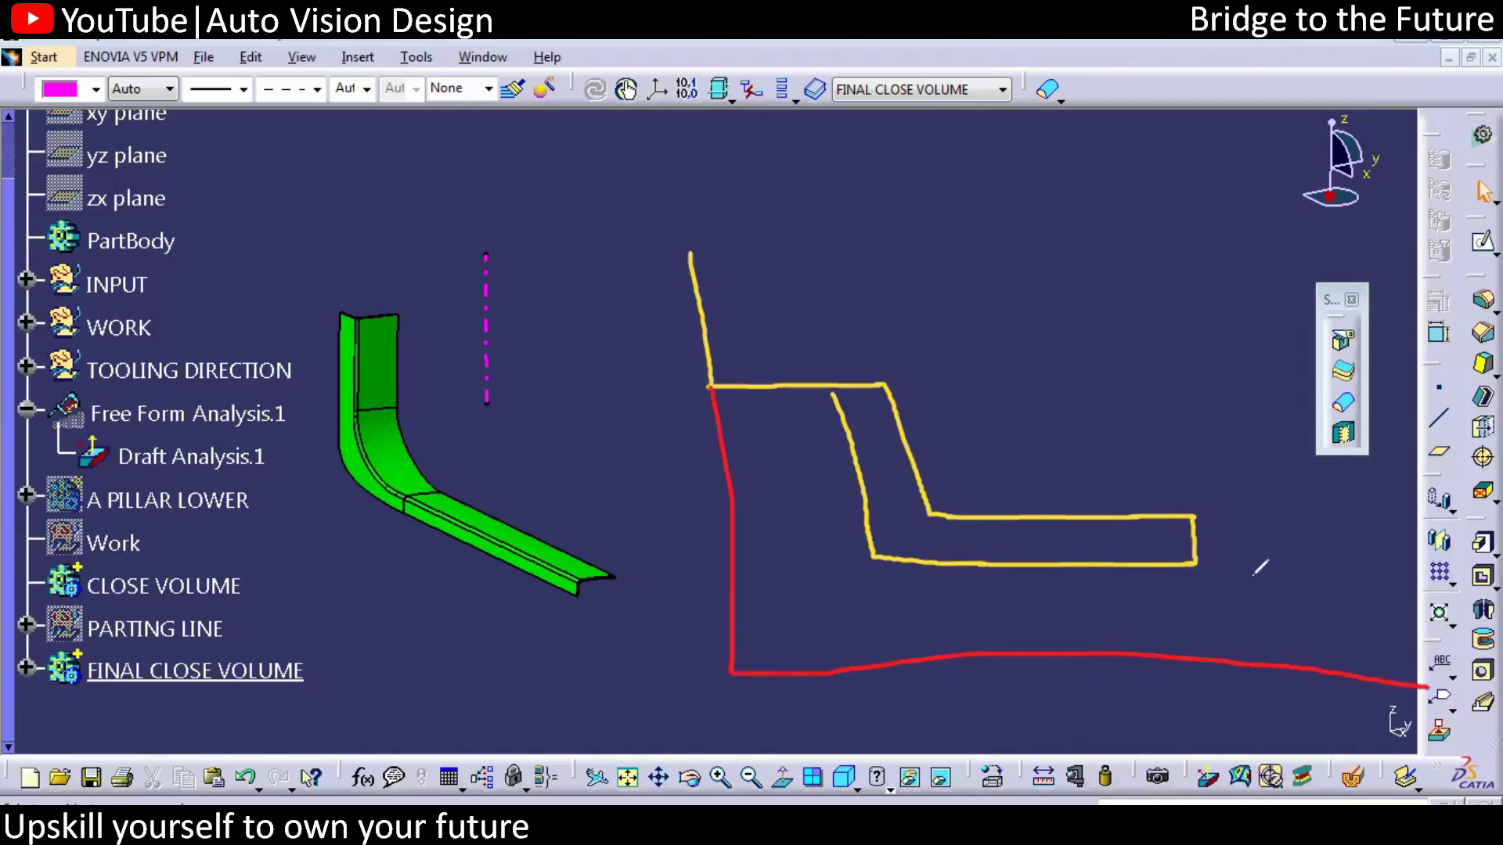
mouse_move(1195, 518)
mouse_down()
mouse_move(1379, 523)
mouse_move(1382, 678)
mouse_up()
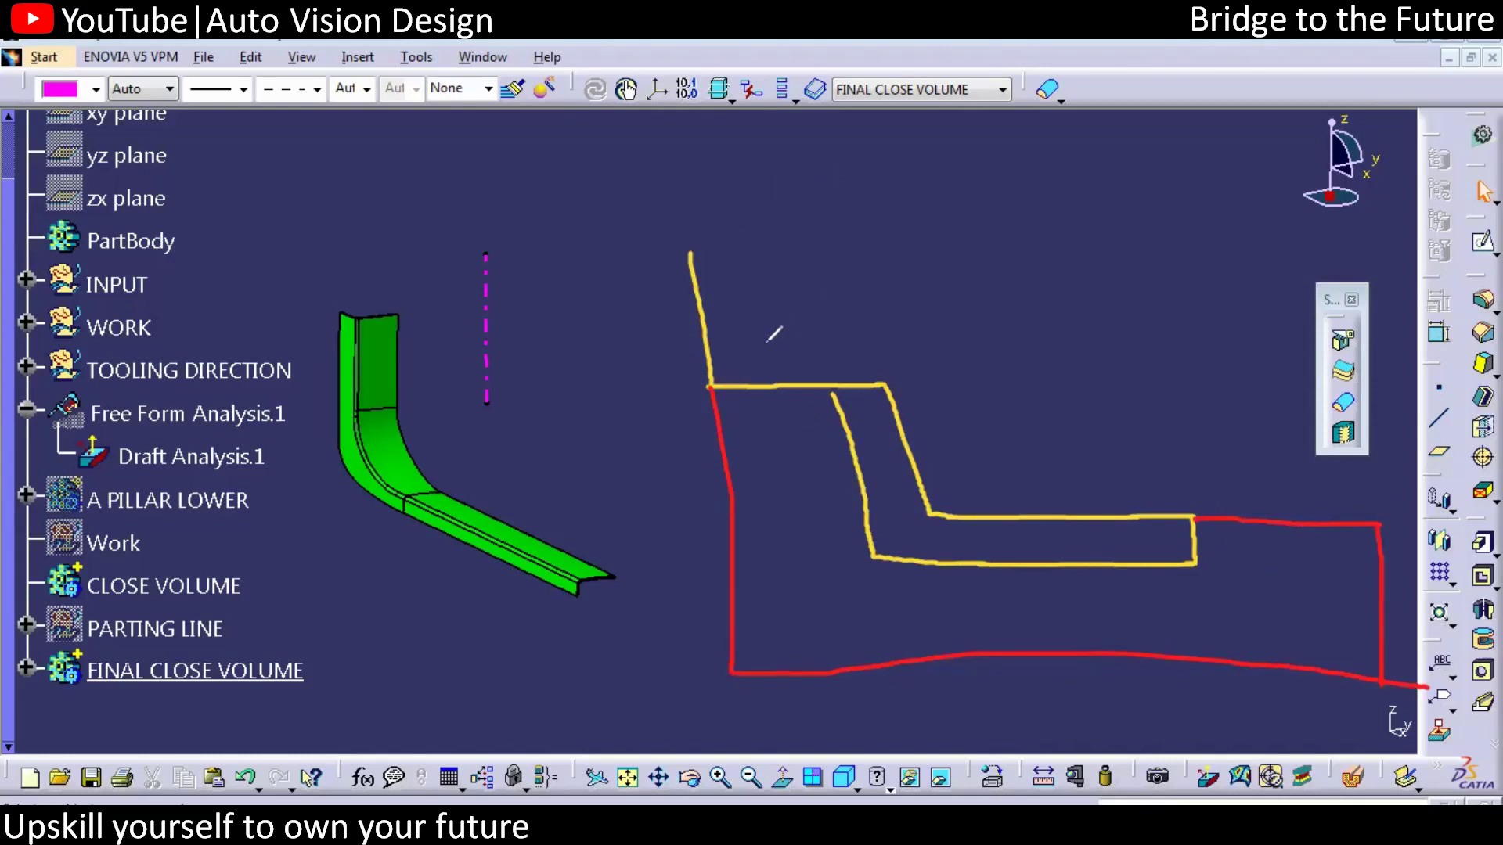
Step: Outline the upper tool block in magenta and trace the underside of the yellow section in red
drag(709, 386, 831, 387)
mouse_move(717, 387)
mouse_down()
mouse_move(695, 250)
mouse_move(1273, 225)
mouse_move(1390, 305)
mouse_move(1383, 517)
mouse_up()
mouse_move(813, 390)
mouse_down()
mouse_move(892, 385)
mouse_move(939, 501)
mouse_move(1198, 513)
mouse_up()
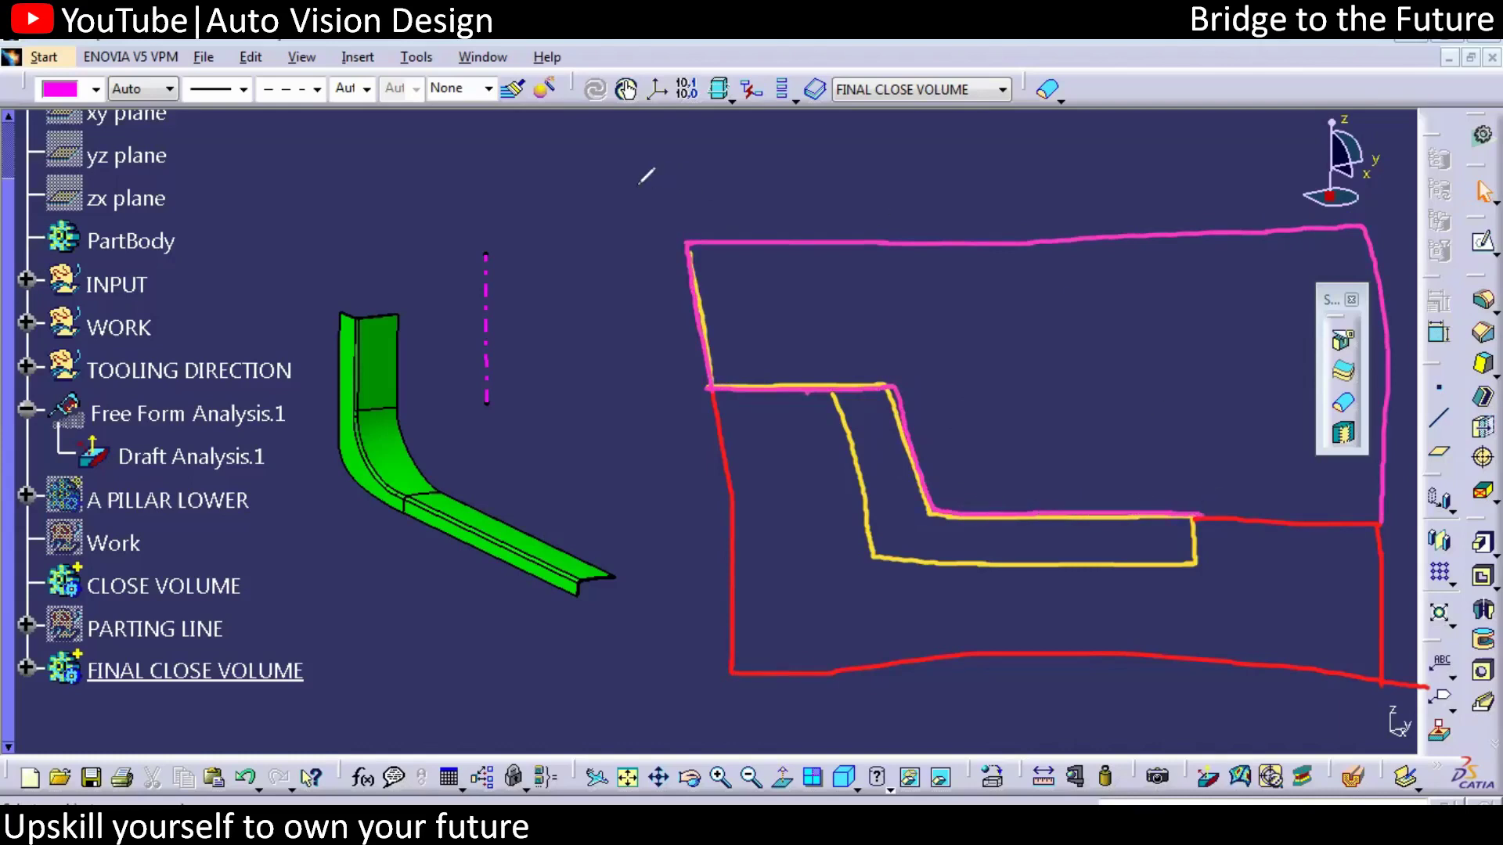
mouse_move(712, 391)
mouse_down()
mouse_move(834, 391)
mouse_move(872, 553)
mouse_move(1185, 569)
mouse_move(1204, 563)
mouse_move(1198, 518)
mouse_up()
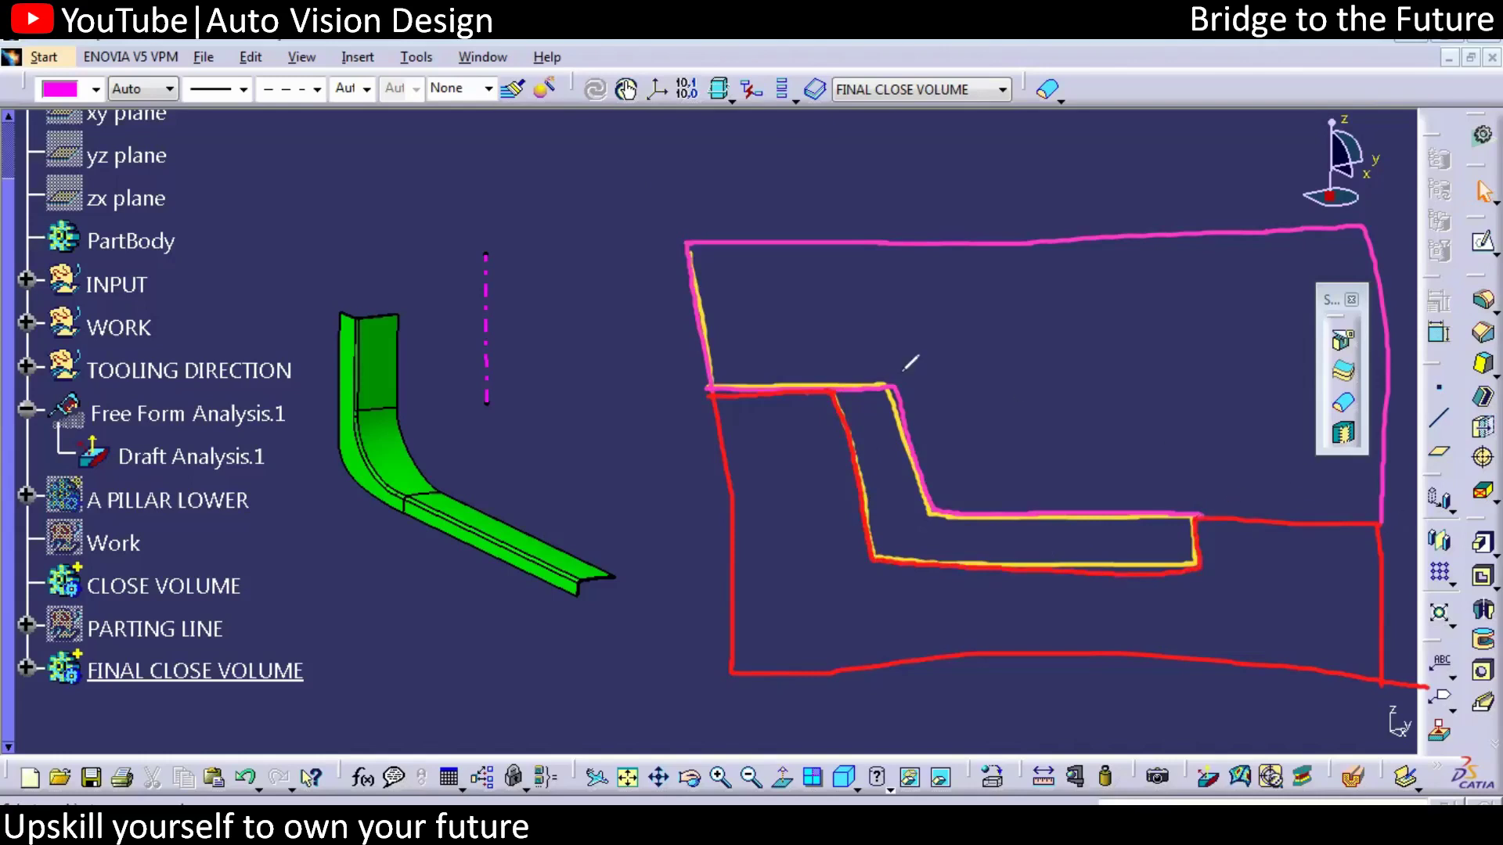
Step: Circle the two parting points of the section in blue and draw an orange depth line from each point
key(Escape)
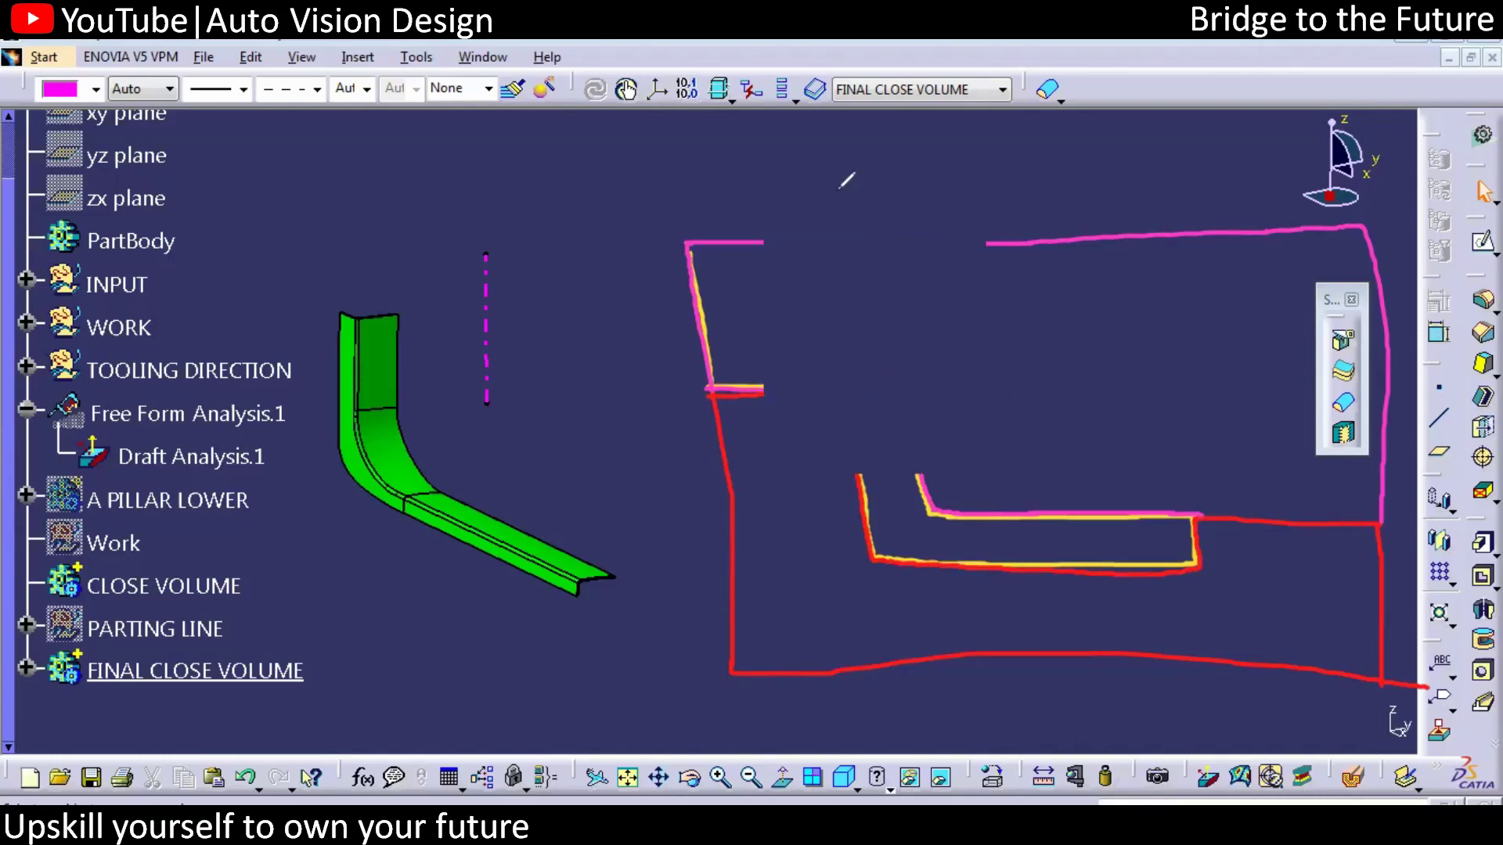
mouse_move(835, 393)
mouse_down()
mouse_move(818, 399)
mouse_move(841, 376)
mouse_up()
mouse_move(1204, 519)
mouse_down()
mouse_move(1217, 540)
mouse_move(1209, 504)
mouse_up()
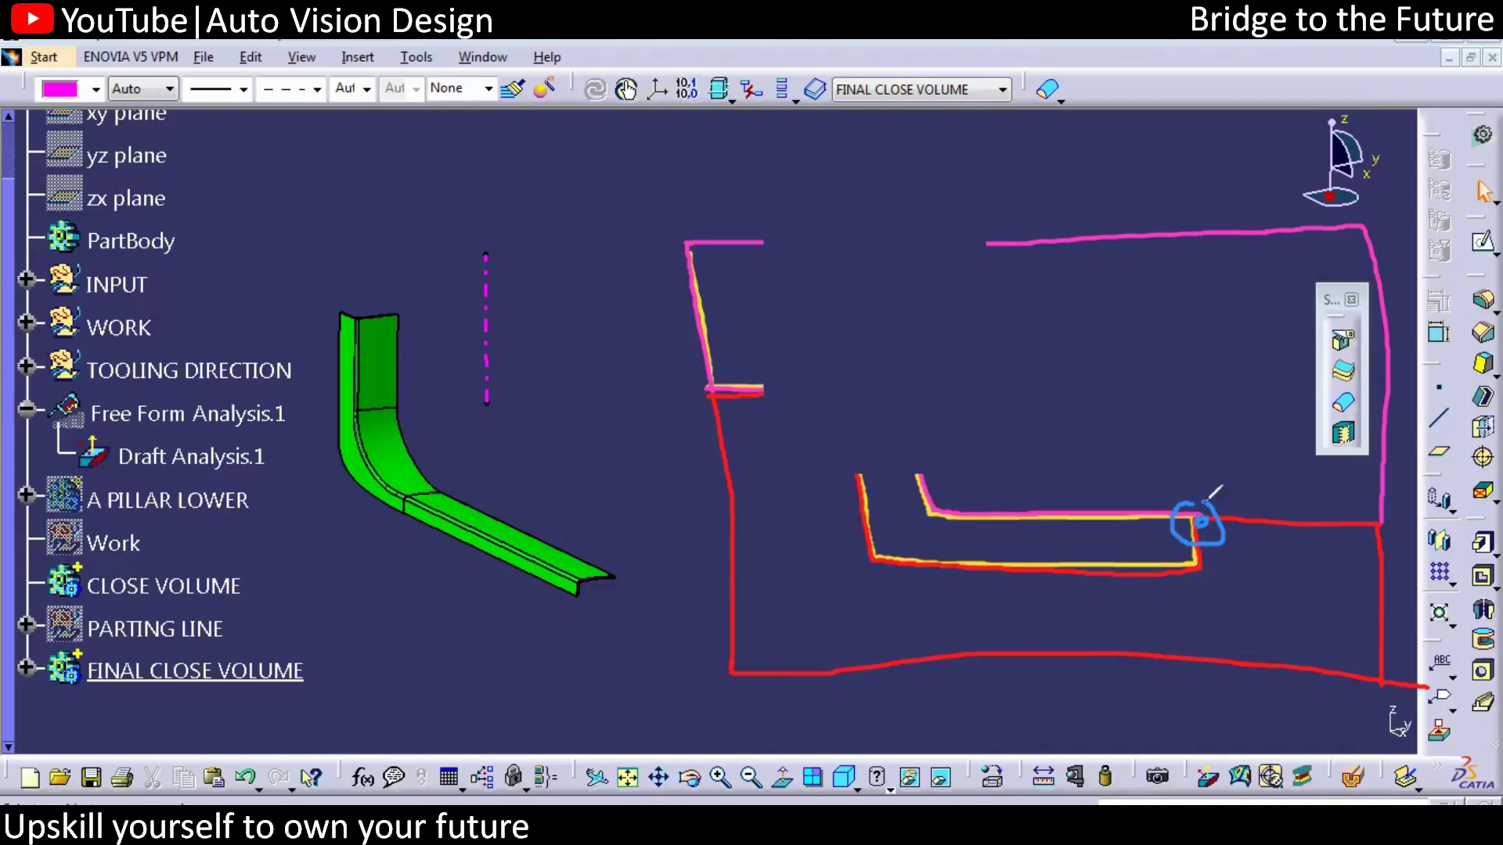
drag(1194, 514, 1426, 356)
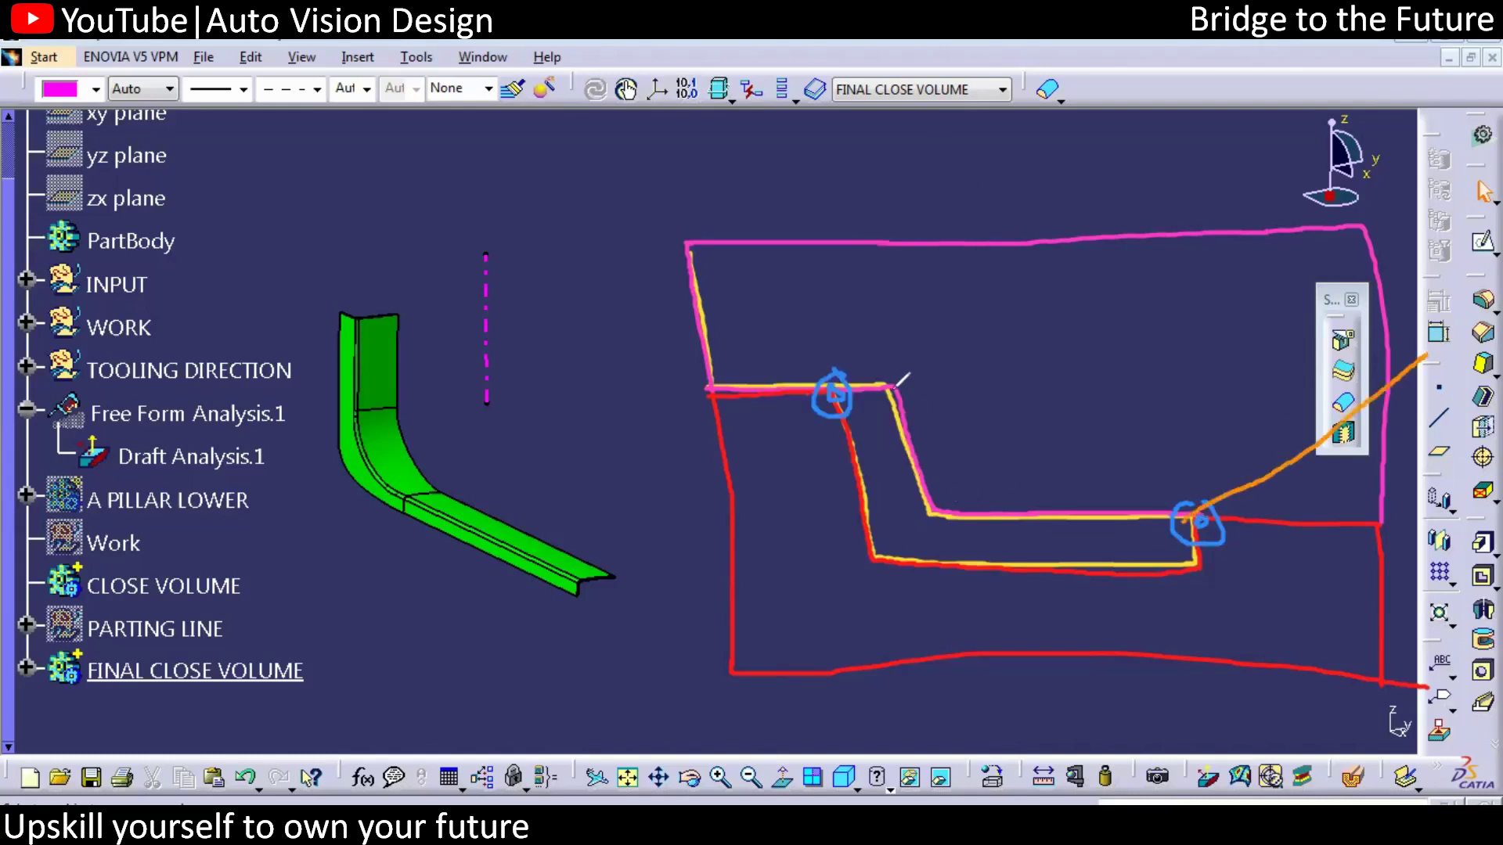
drag(834, 385, 1240, 201)
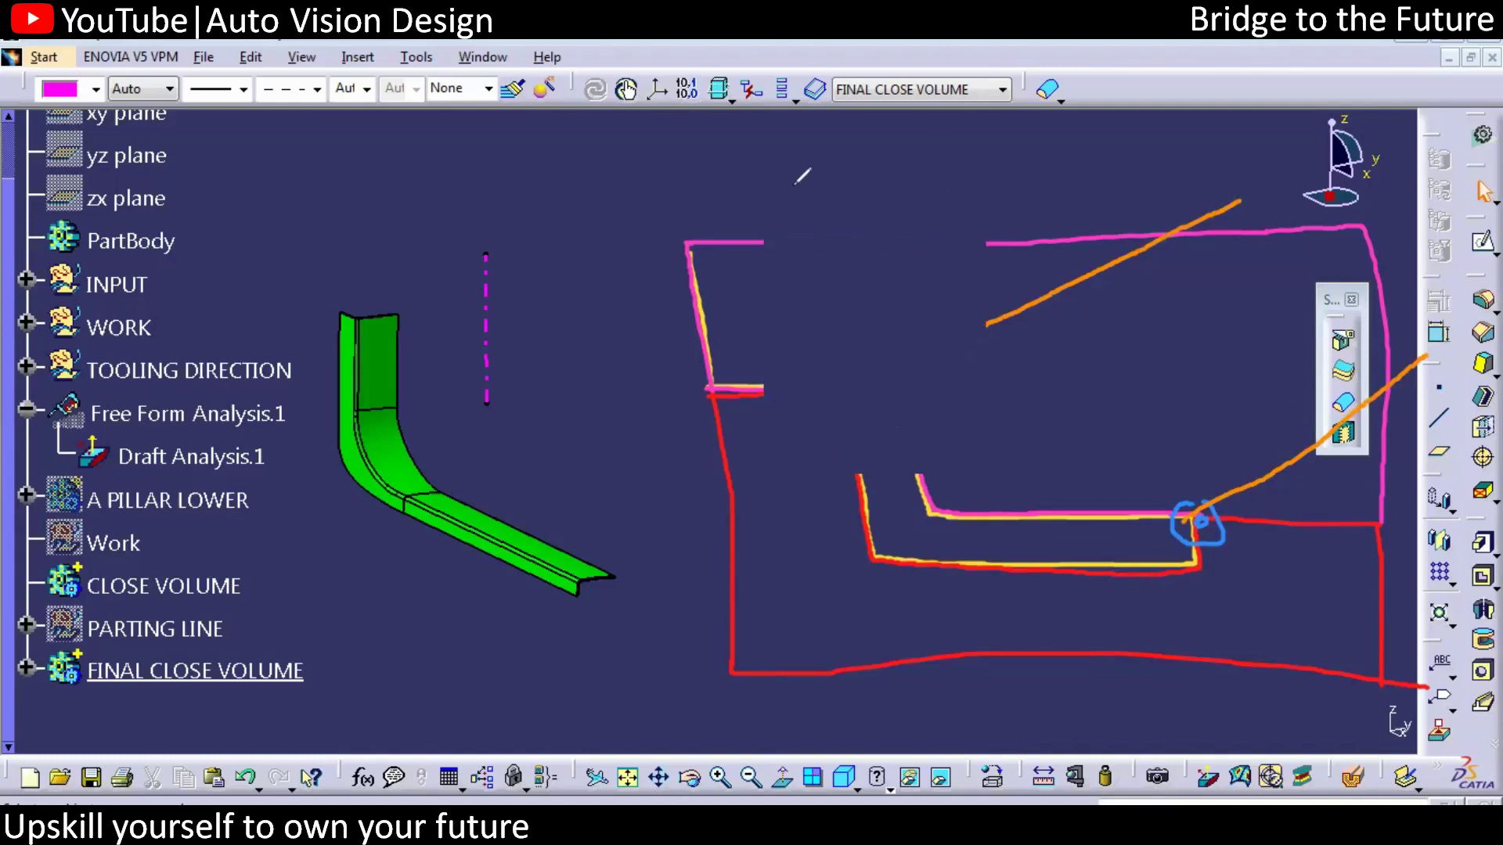
Step: Add thin orange depth lines along the section's upper faces and close the part's rear profile in orange
mouse_move(904, 390)
mouse_down()
mouse_move(1041, 353)
mouse_move(1256, 210)
mouse_up()
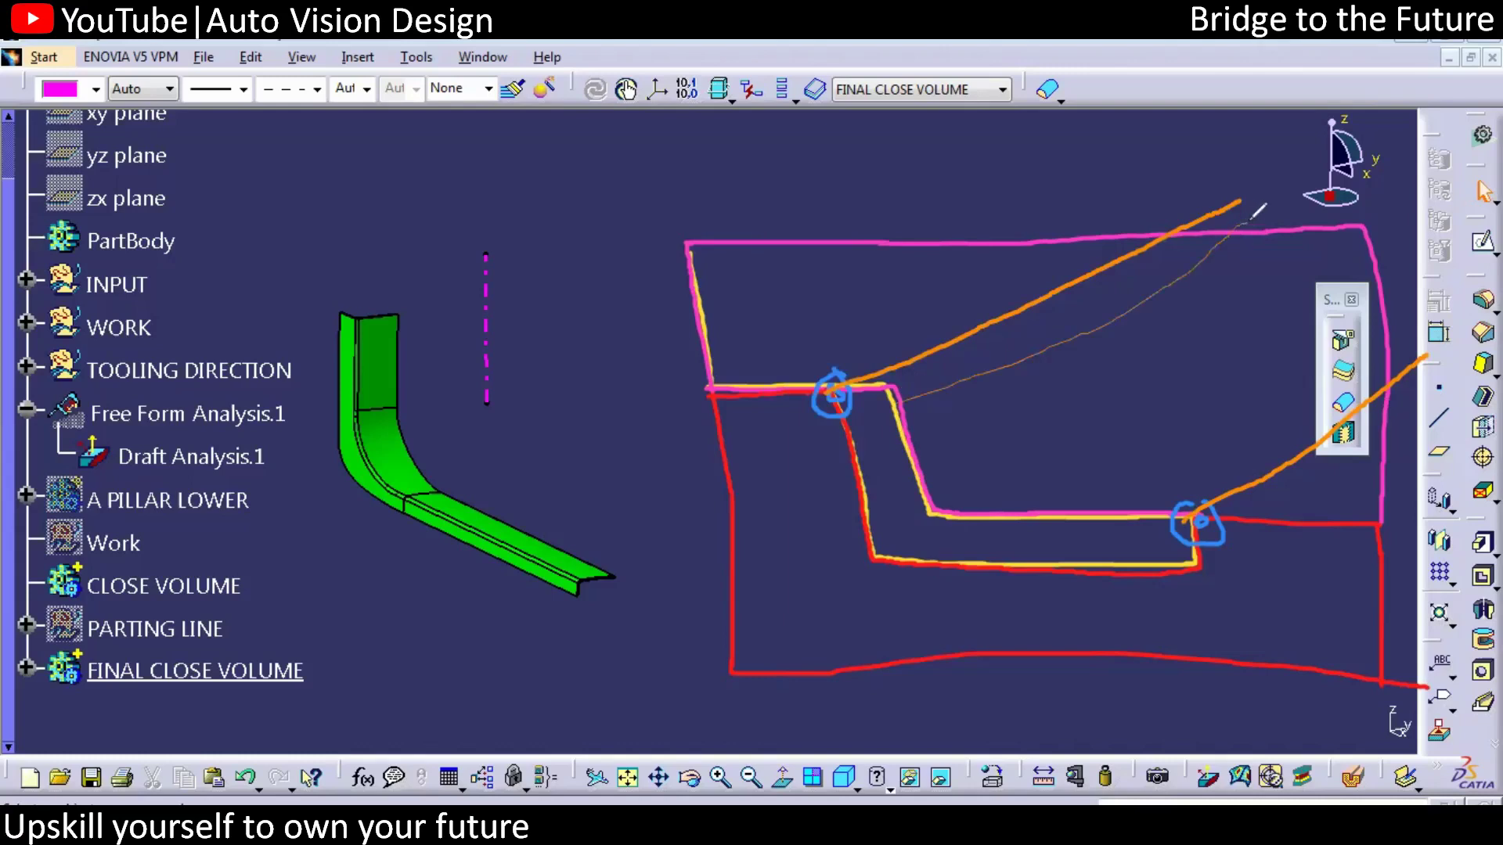
drag(890, 385, 1246, 222)
drag(899, 396, 1256, 228)
mouse_move(933, 495)
mouse_down()
mouse_move(1127, 339)
mouse_move(1321, 279)
mouse_up()
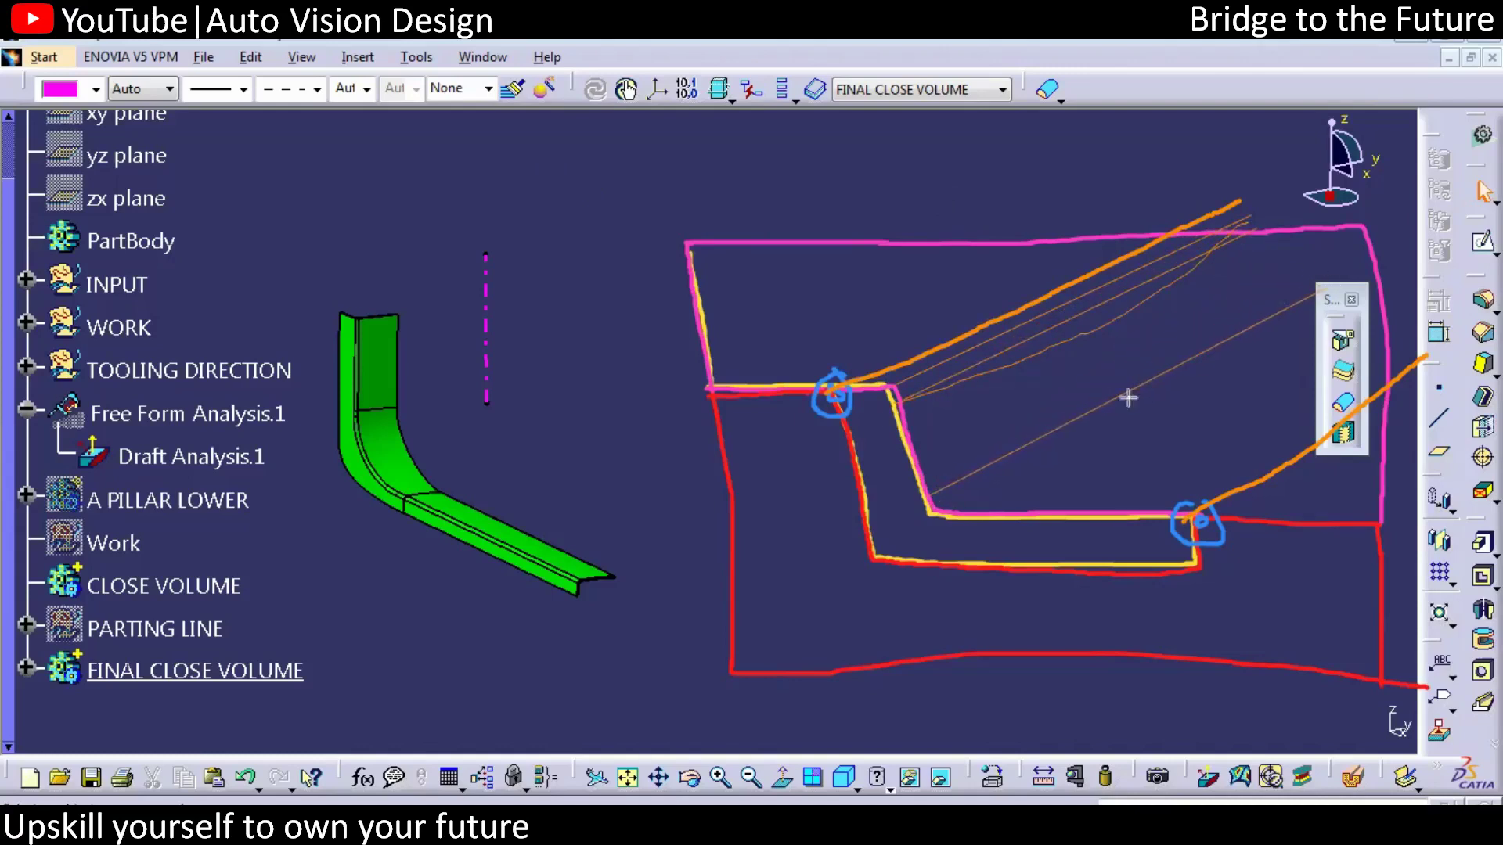
drag(956, 513, 1326, 308)
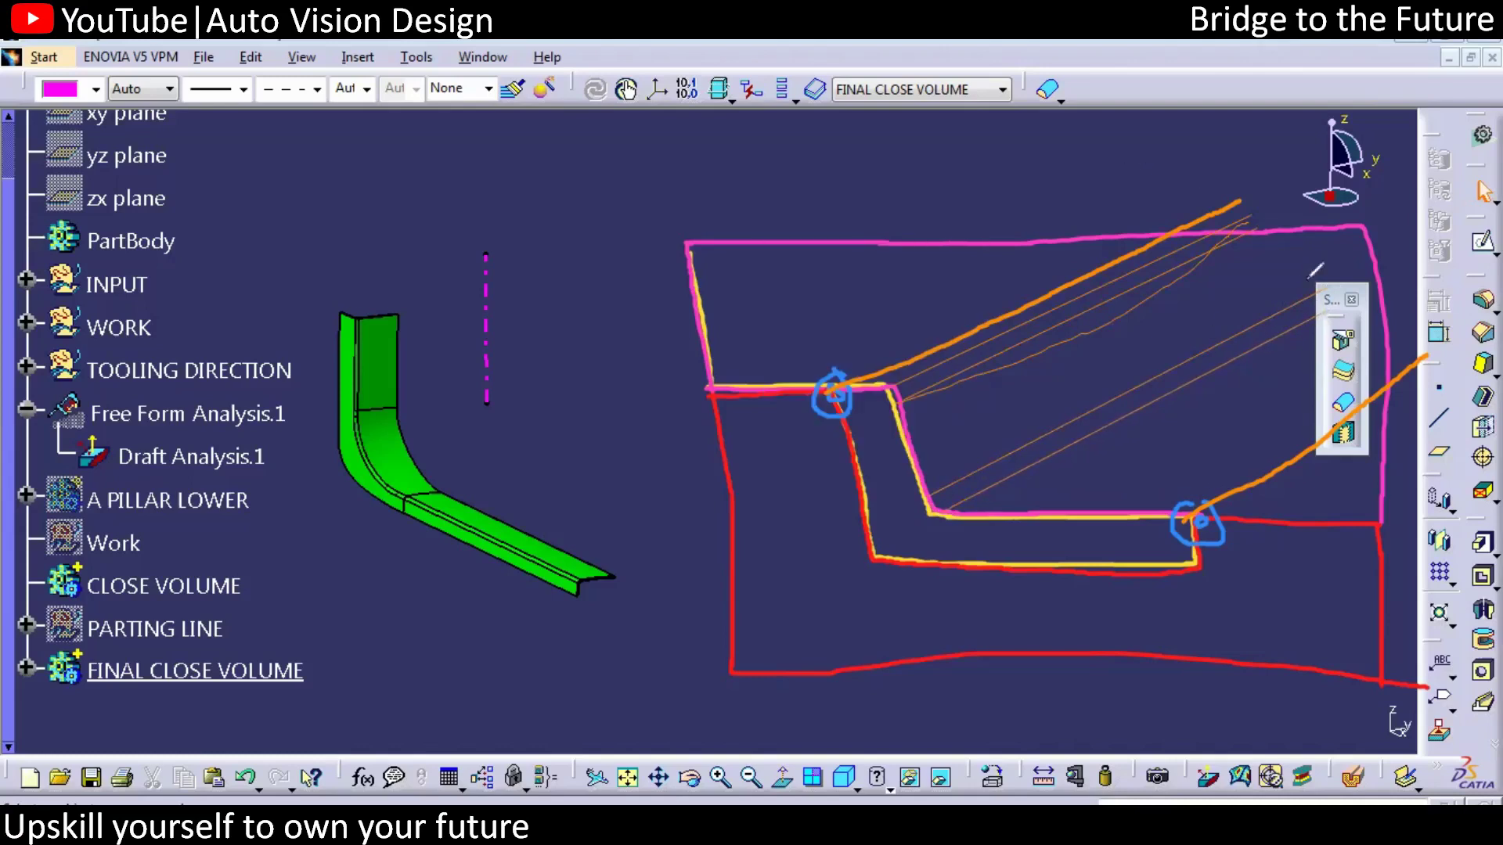
mouse_move(1238, 202)
mouse_down()
mouse_move(1268, 206)
mouse_move(1291, 319)
mouse_move(1418, 354)
mouse_move(1422, 419)
mouse_up()
mouse_move(1199, 554)
mouse_down()
mouse_move(1331, 497)
mouse_move(1422, 421)
mouse_up()
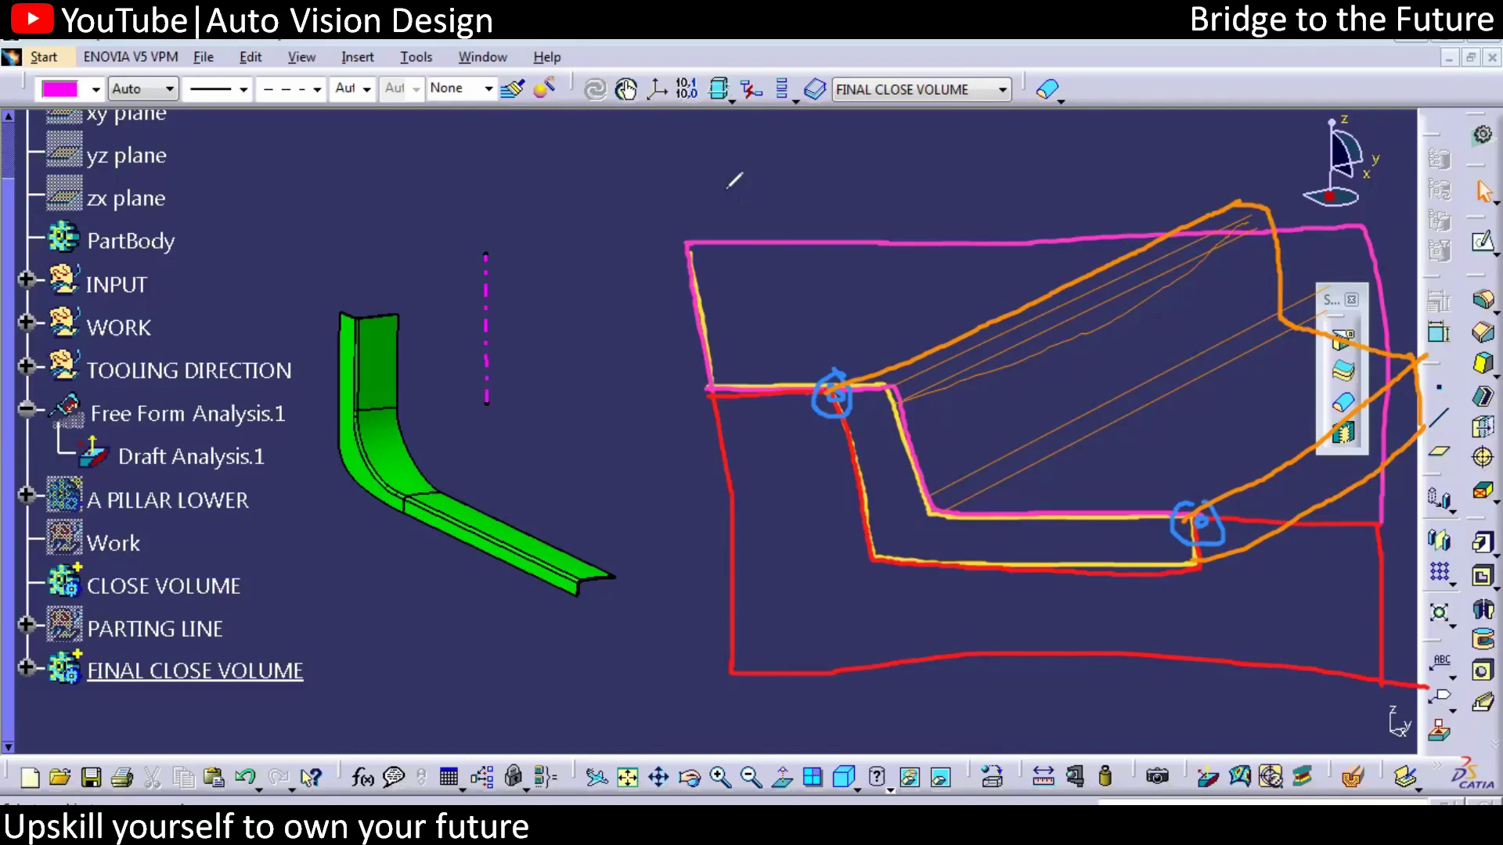
Step: Give the annotated blocks depth with red lines on the lower block and magenta lines on the upper block
mouse_move(1197, 518)
mouse_down()
mouse_move(1432, 352)
mouse_move(1499, 365)
mouse_move(1366, 534)
mouse_up()
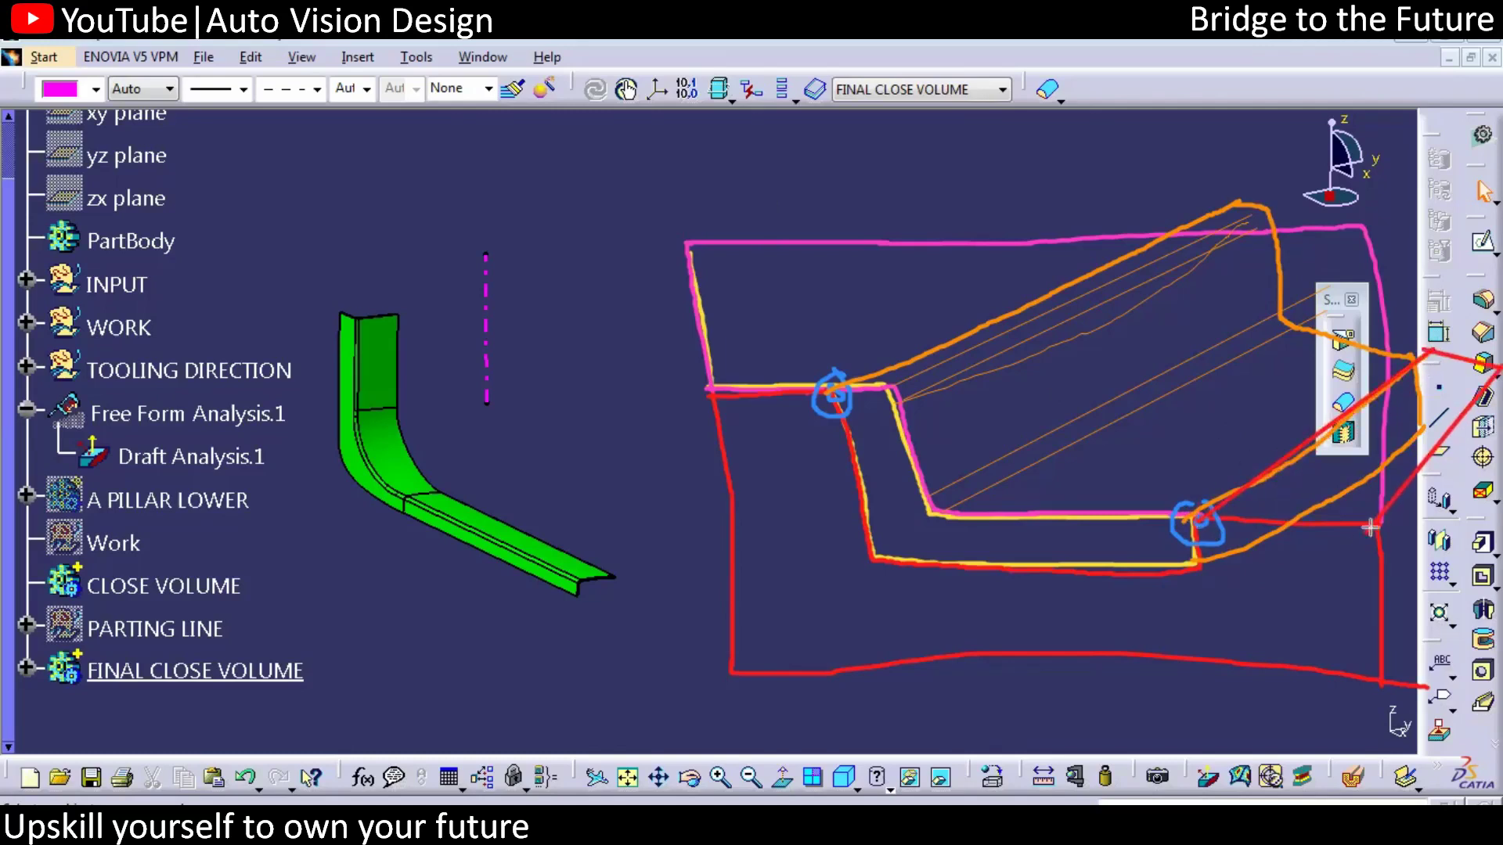
mouse_move(1497, 380)
mouse_down()
mouse_move(1491, 540)
mouse_move(1391, 687)
mouse_up()
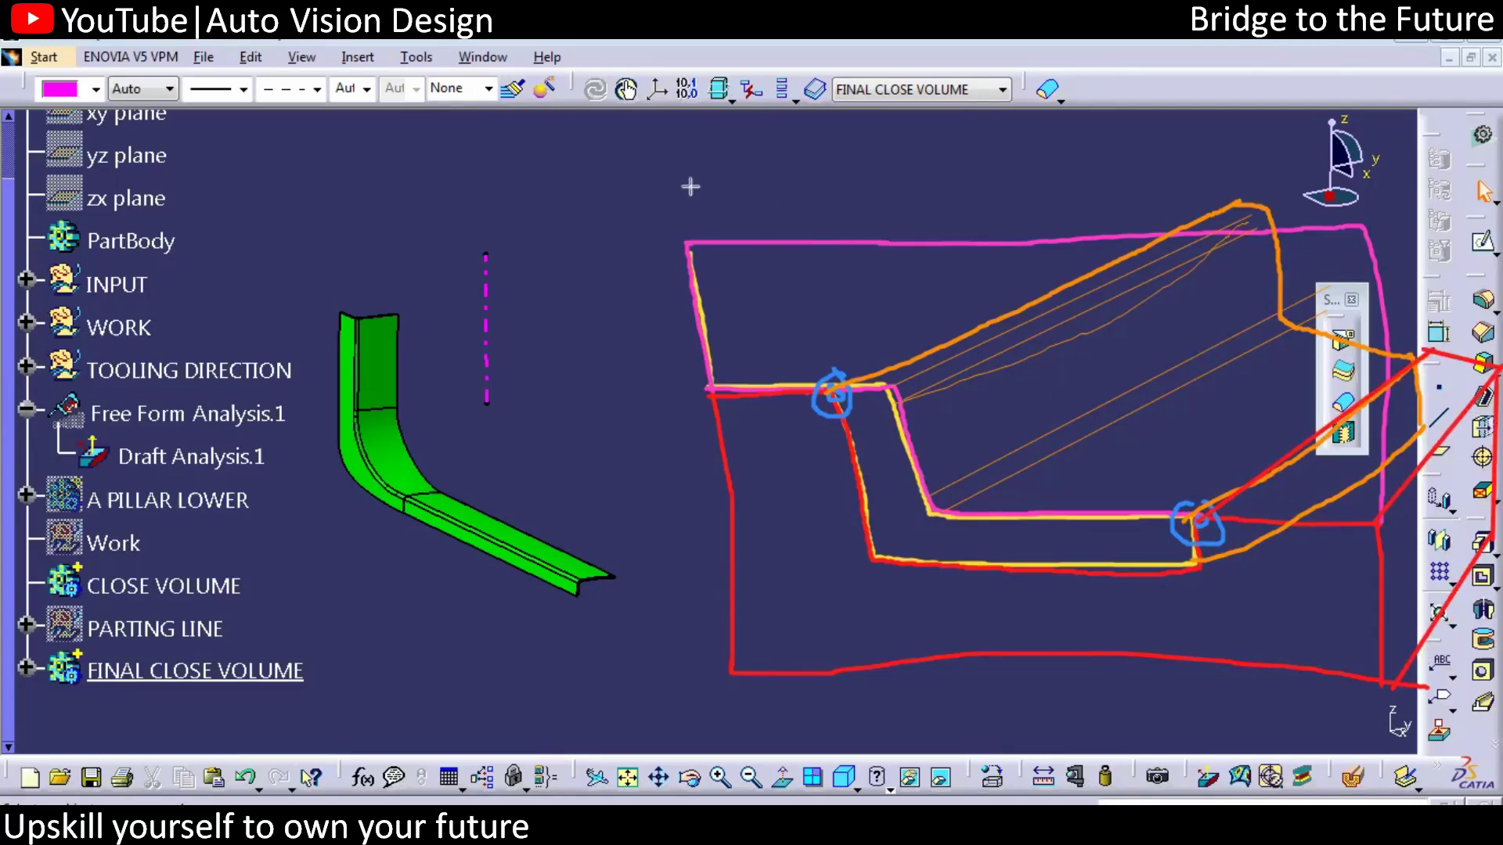
mouse_move(896, 388)
mouse_down()
mouse_move(1209, 268)
mouse_move(1299, 200)
mouse_up()
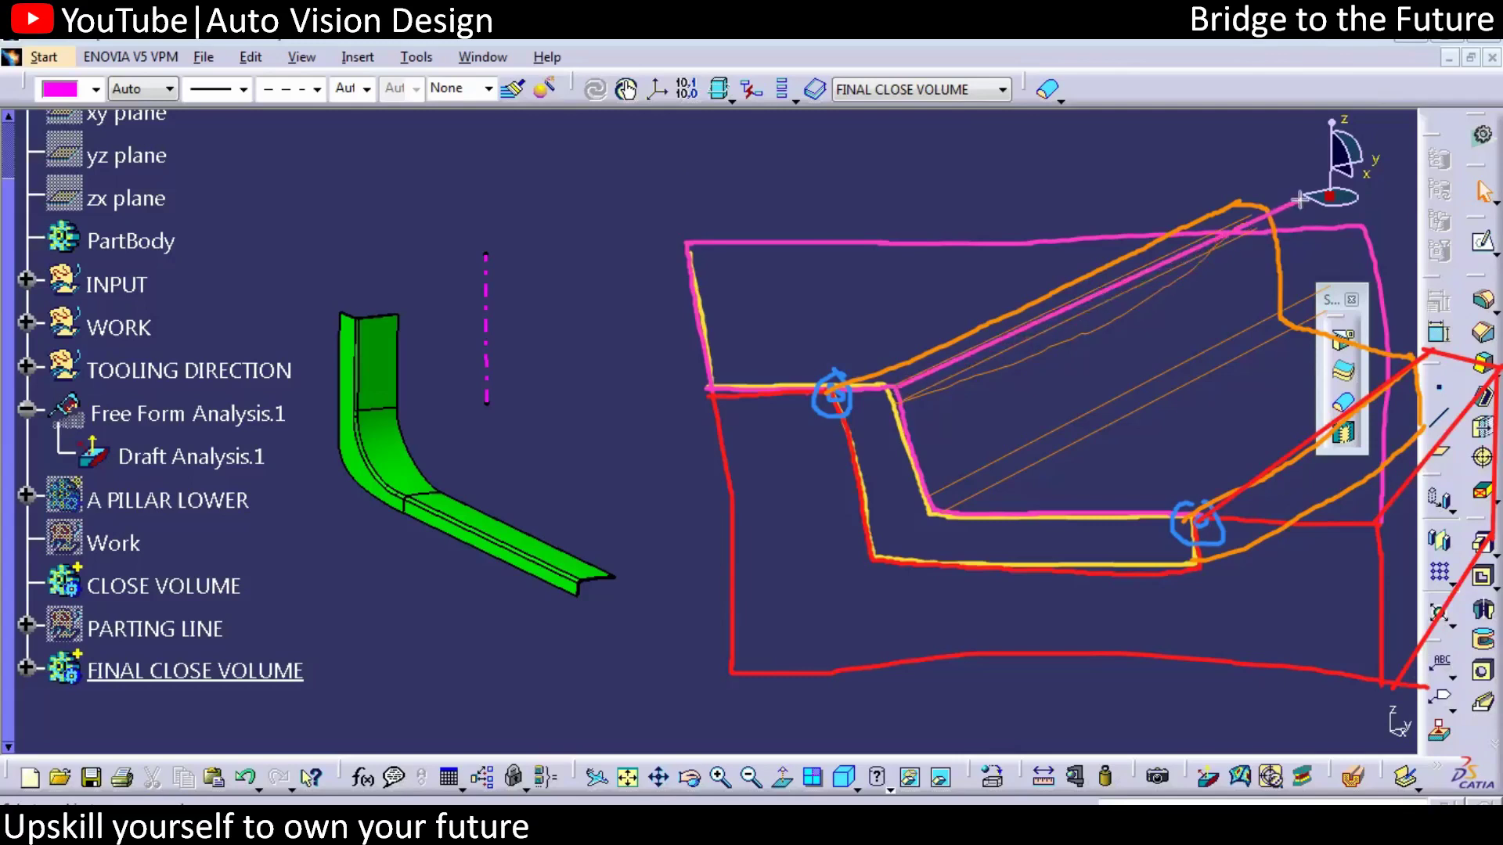
drag(709, 240, 894, 188)
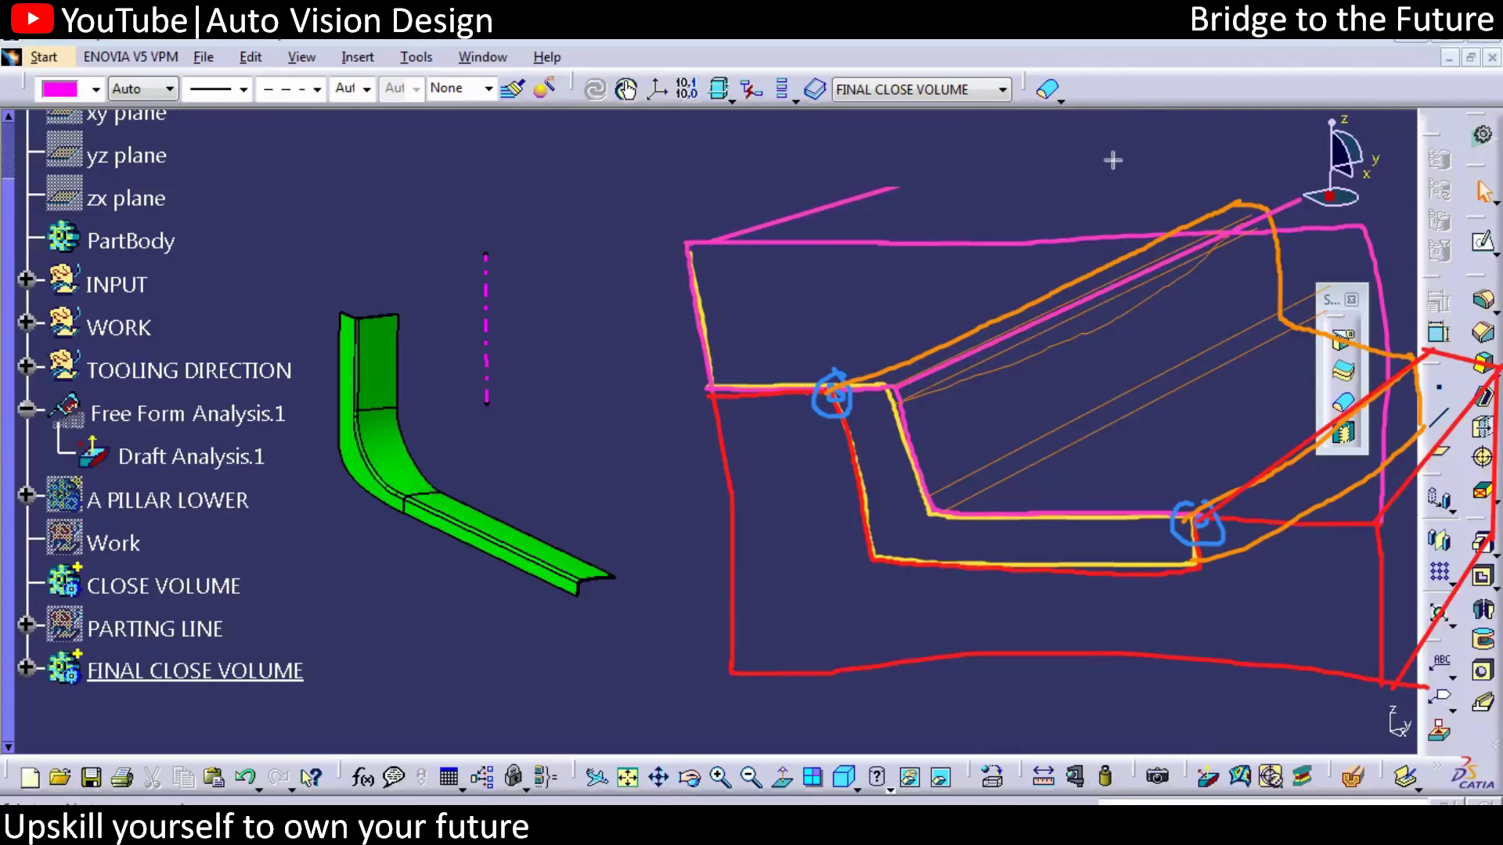
mouse_move(1019, 157)
mouse_down()
mouse_move(1315, 188)
mouse_move(1281, 207)
mouse_up()
mouse_move(1370, 230)
mouse_down()
mouse_move(1426, 199)
mouse_move(1492, 364)
mouse_up()
drag(1405, 191, 1327, 190)
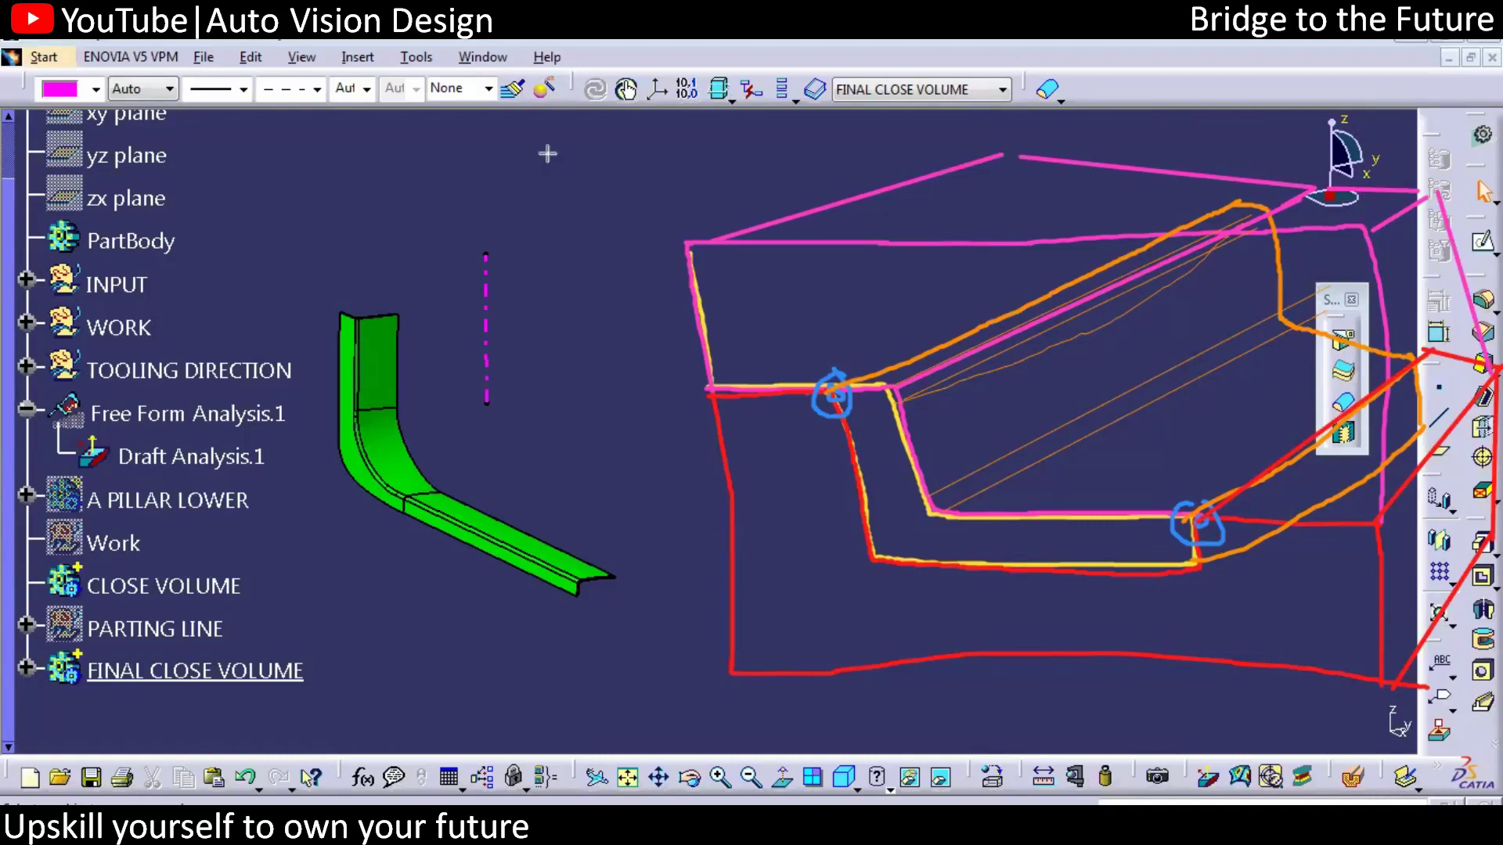
Step: Hatch the front face of the upper tool block with diagonal magenta lines
click(547, 154)
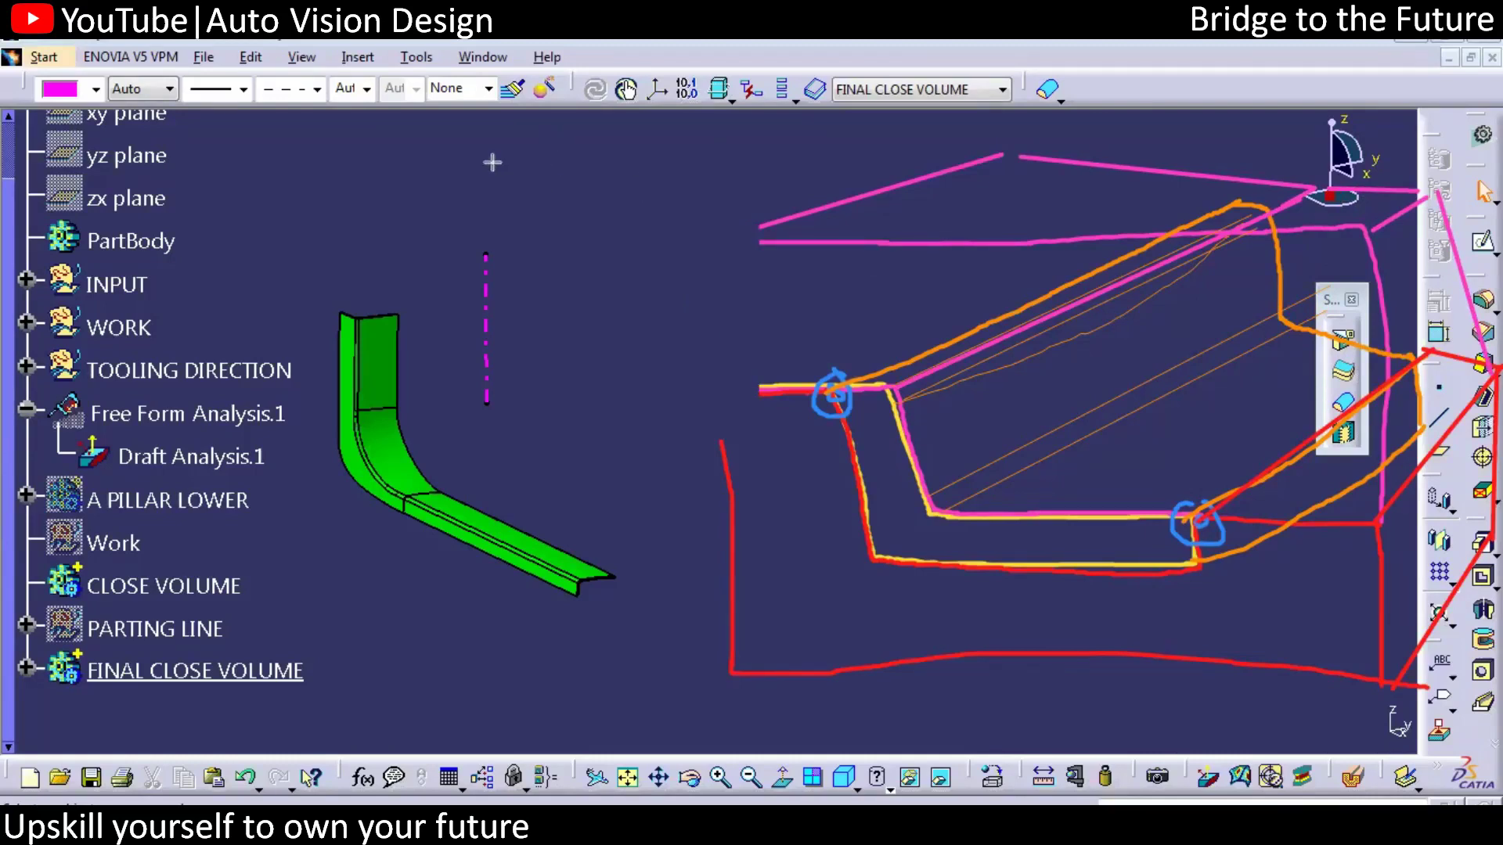
mouse_move(794, 245)
mouse_down()
mouse_move(691, 308)
mouse_move(699, 329)
mouse_up()
drag(867, 246, 734, 380)
drag(948, 248, 840, 371)
drag(1026, 249, 902, 387)
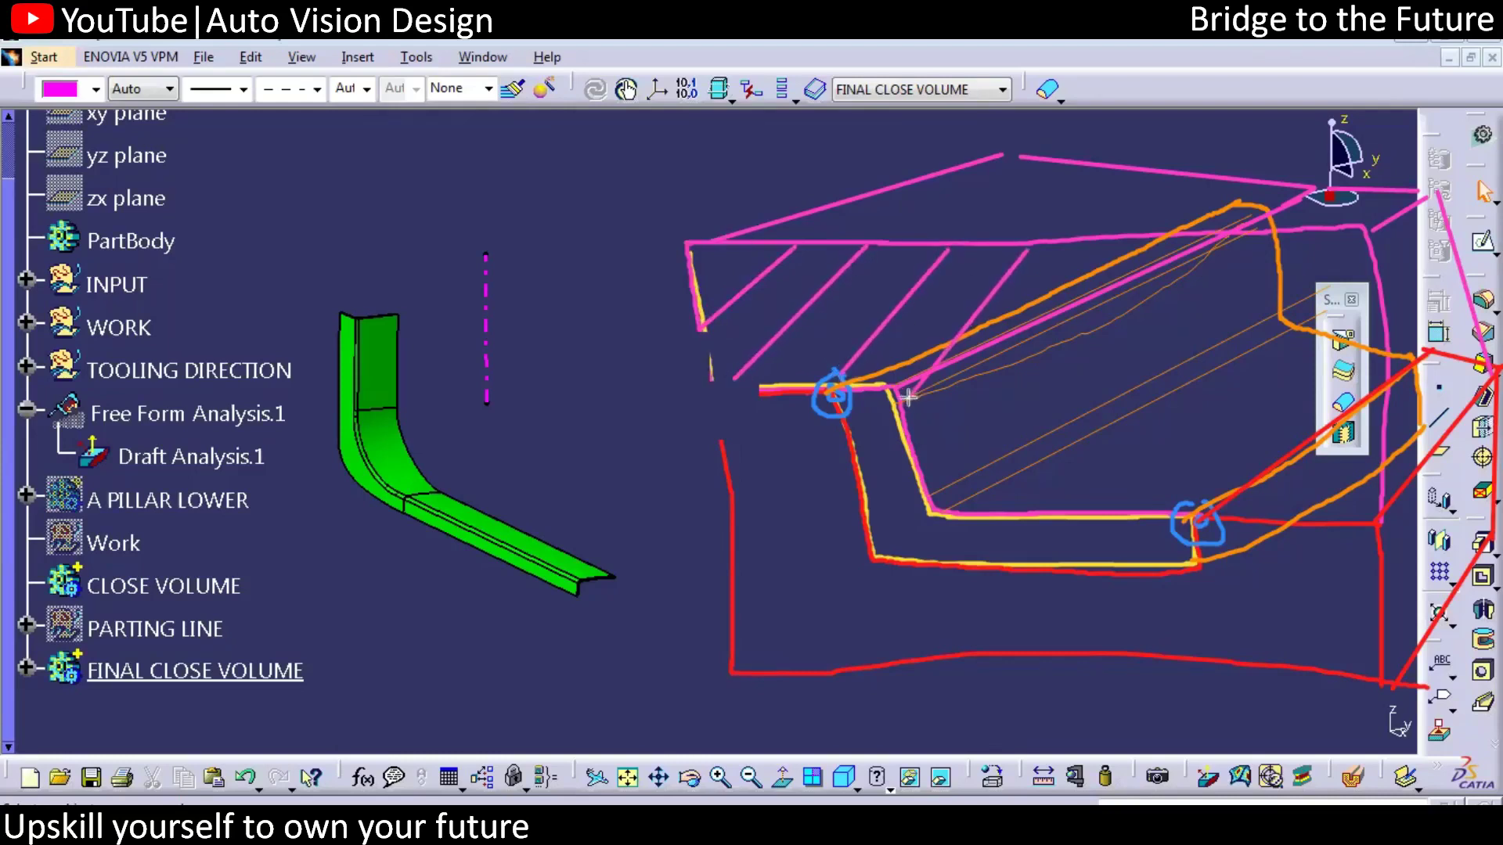
mouse_move(1099, 240)
mouse_down()
mouse_move(995, 423)
mouse_move(933, 467)
mouse_up()
drag(1162, 234, 975, 507)
drag(1221, 231, 1060, 509)
drag(1276, 239, 1132, 505)
drag(1333, 237, 1178, 520)
drag(1366, 244, 1240, 516)
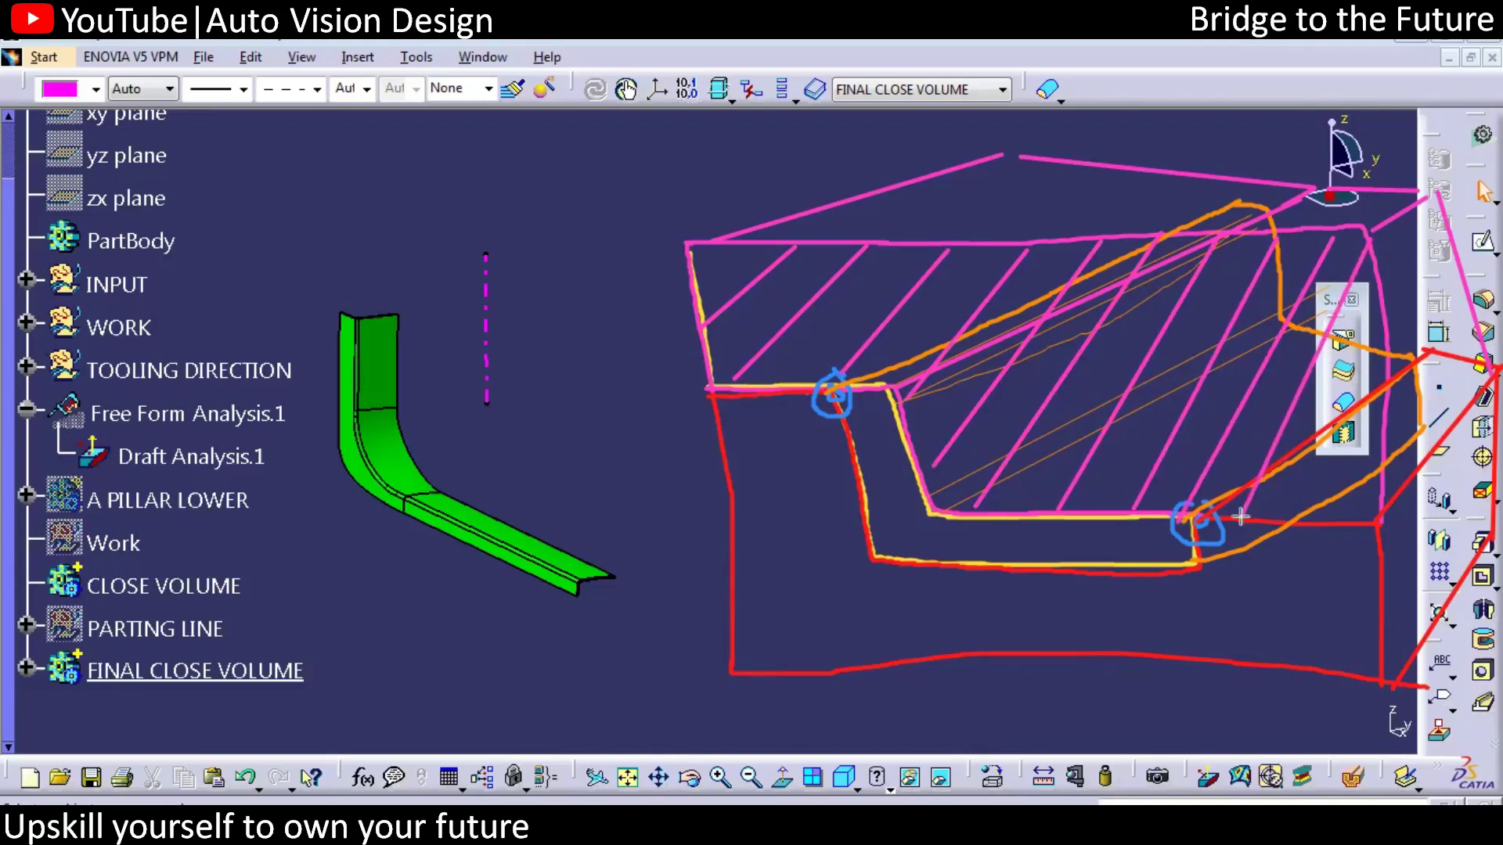
drag(1364, 337, 1279, 522)
mouse_move(1371, 410)
mouse_down()
mouse_move(1333, 524)
mouse_move(1371, 510)
mouse_up()
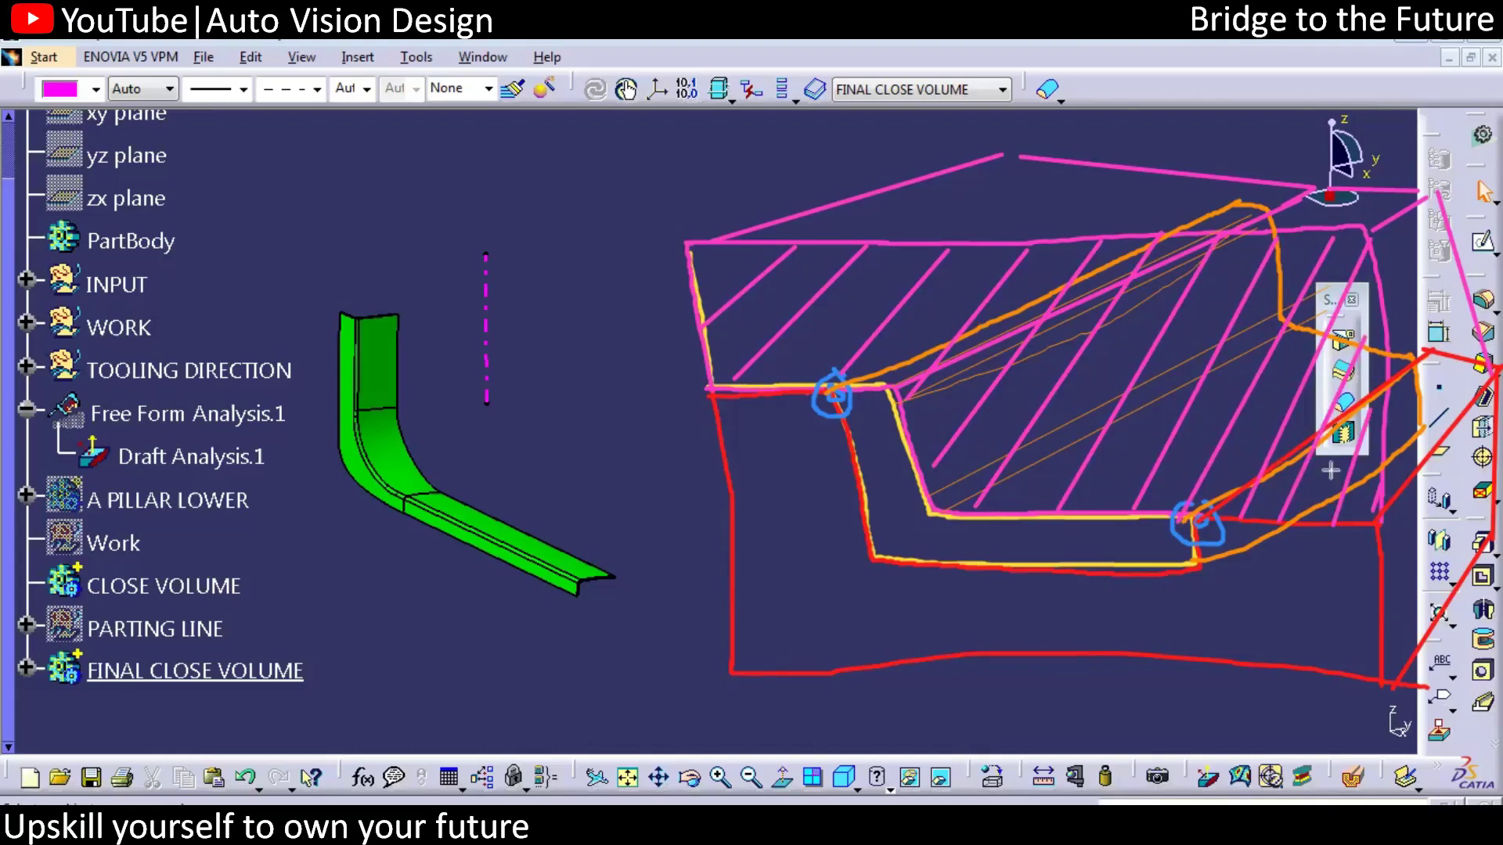
Step: Hatch the front face of the lower tool block with diagonal red lines
drag(782, 396, 852, 462)
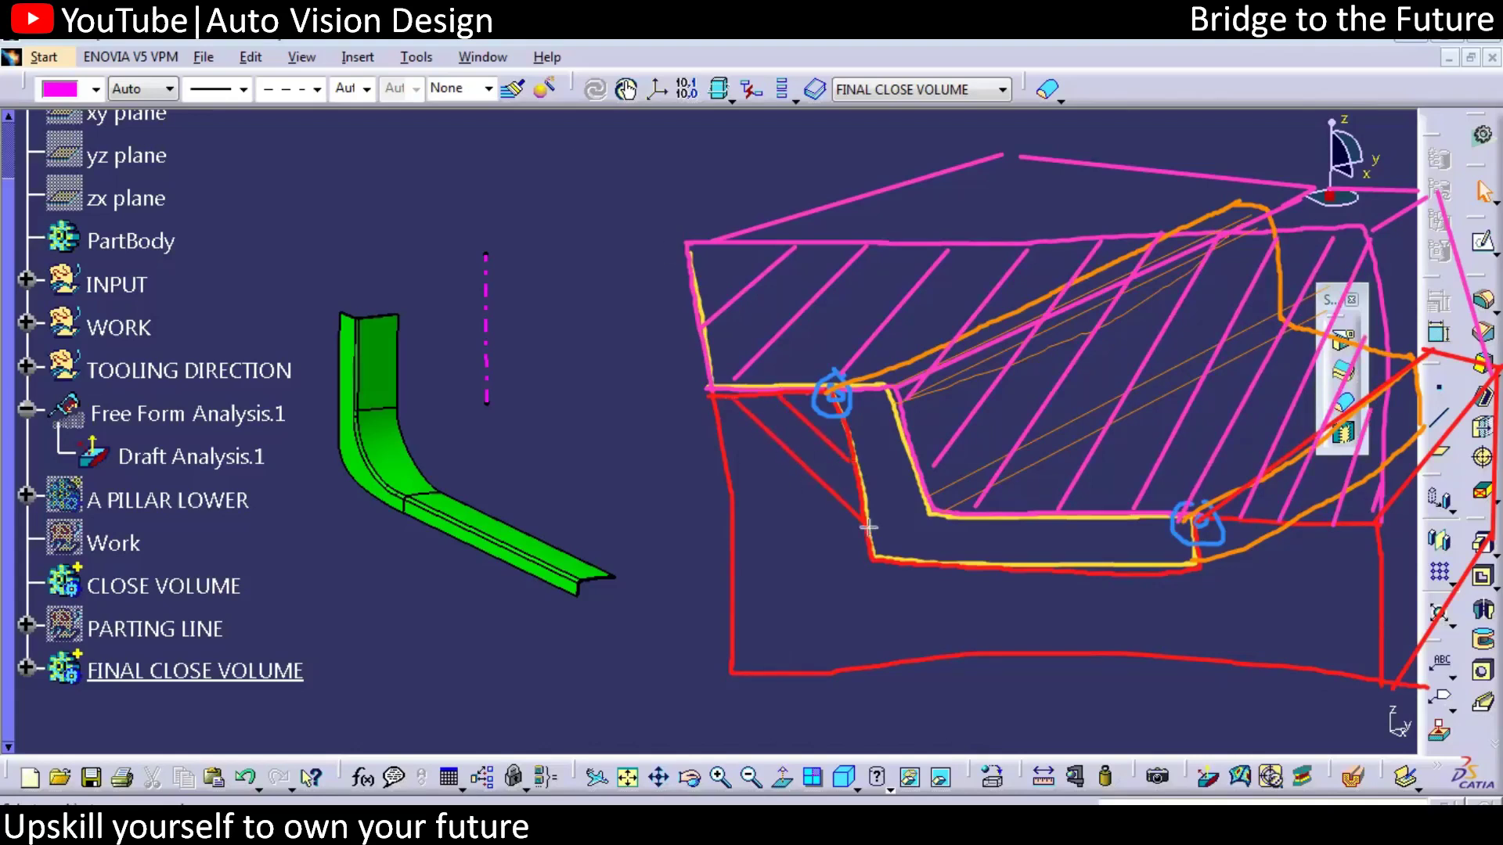
mouse_move(725, 463)
mouse_down()
mouse_move(883, 581)
mouse_move(939, 648)
mouse_up()
drag(730, 570, 860, 663)
drag(933, 565, 1045, 670)
drag(1064, 581, 1133, 651)
drag(1162, 577, 1270, 677)
drag(1204, 565, 1314, 673)
drag(1225, 532, 1354, 676)
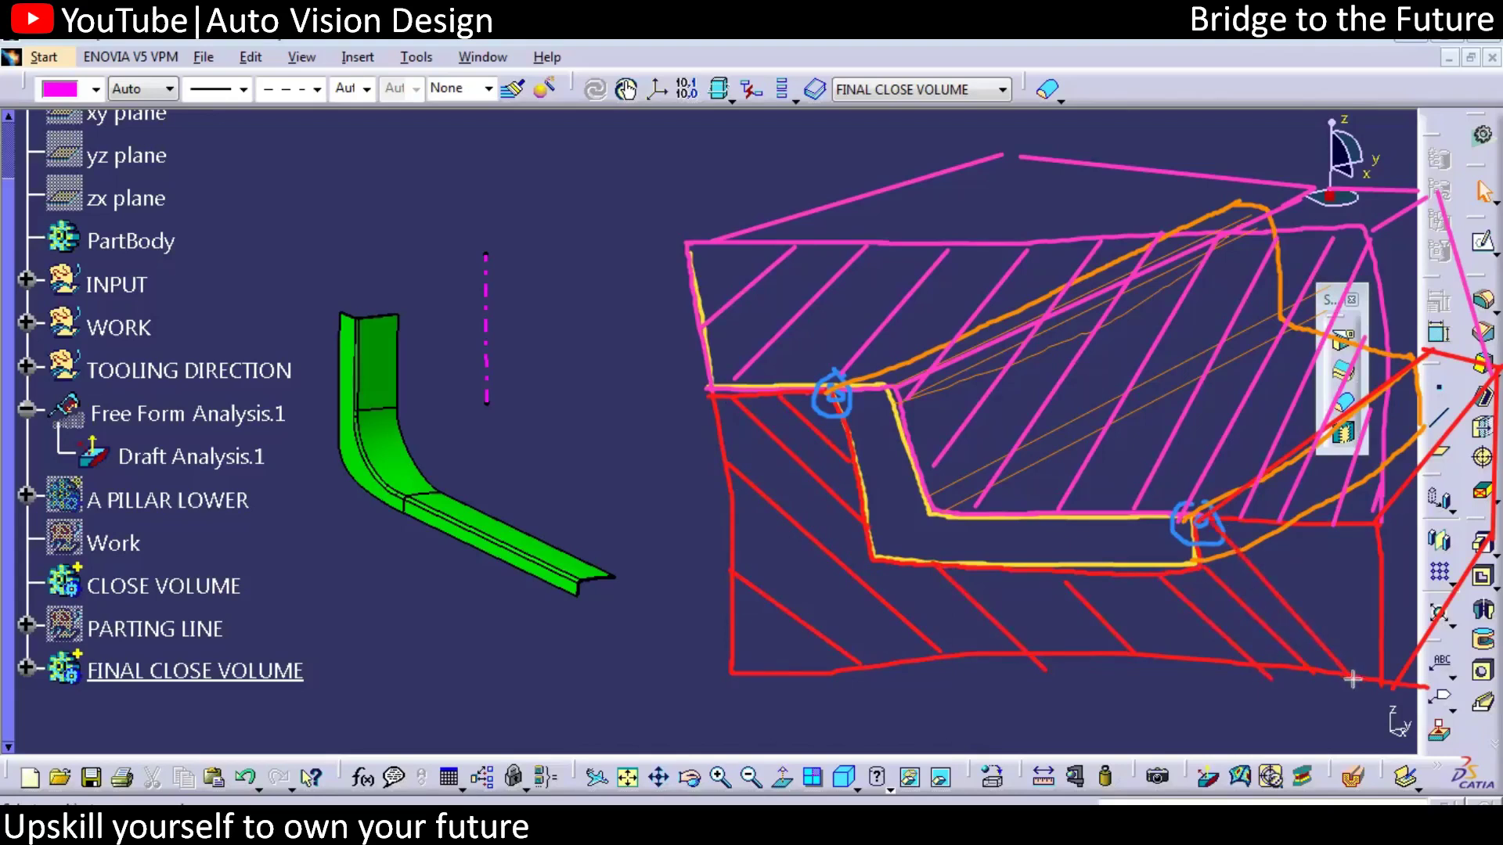
drag(1264, 514, 1388, 644)
mouse_move(1322, 531)
mouse_down()
mouse_move(1368, 582)
mouse_move(1388, 561)
mouse_up()
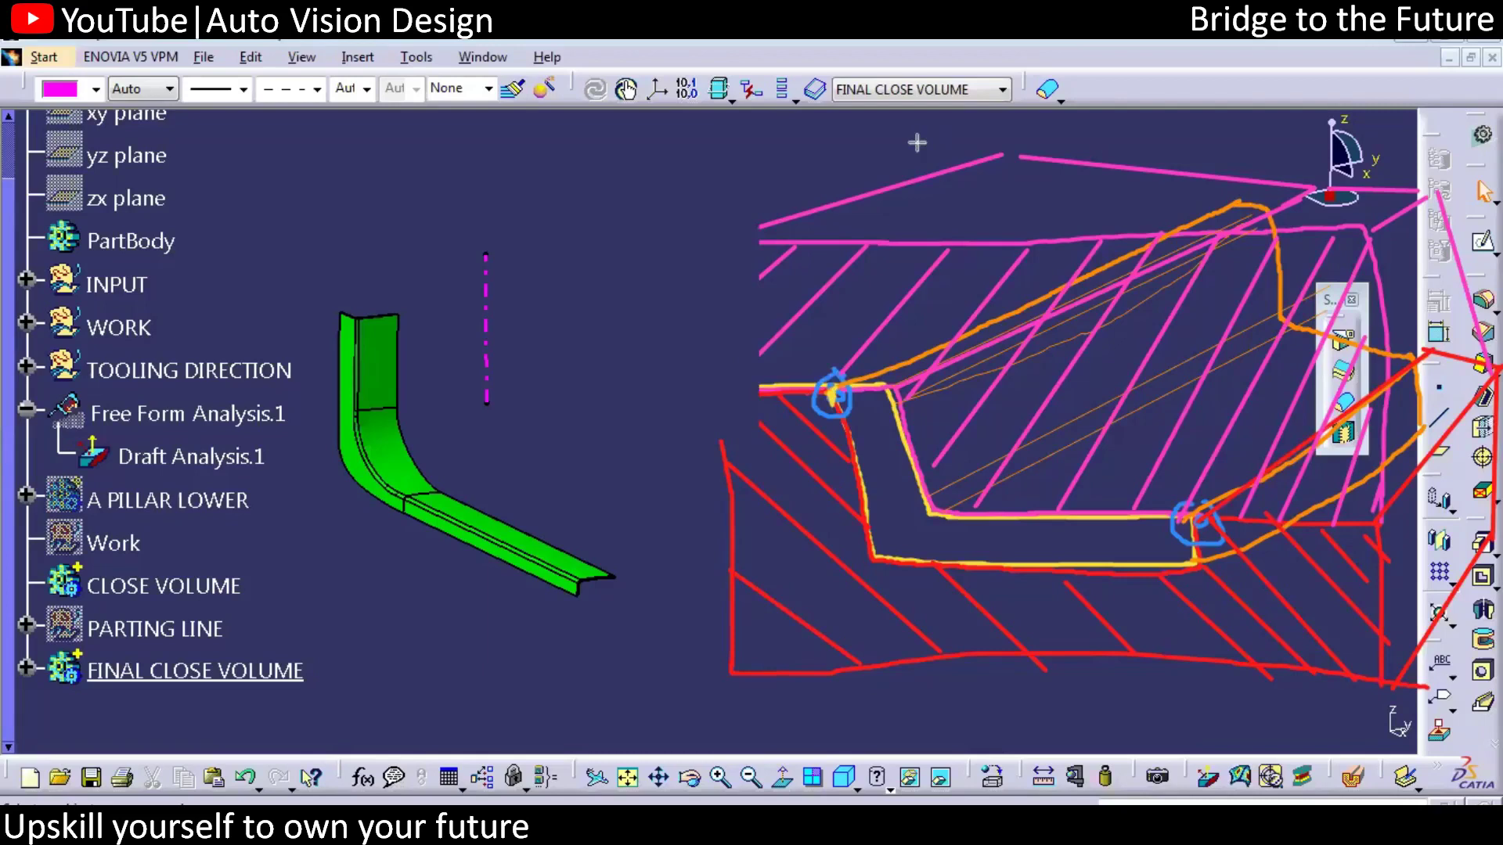
Step: Trace the parting boundary in green, mark the real part with an arrow, and clear all screen annotations
mouse_move(835, 387)
mouse_down()
mouse_move(927, 358)
mouse_move(1239, 200)
mouse_move(1267, 210)
mouse_move(1292, 328)
mouse_move(1414, 360)
mouse_move(1189, 518)
mouse_move(1196, 561)
mouse_move(868, 557)
mouse_move(855, 415)
mouse_move(836, 387)
mouse_up()
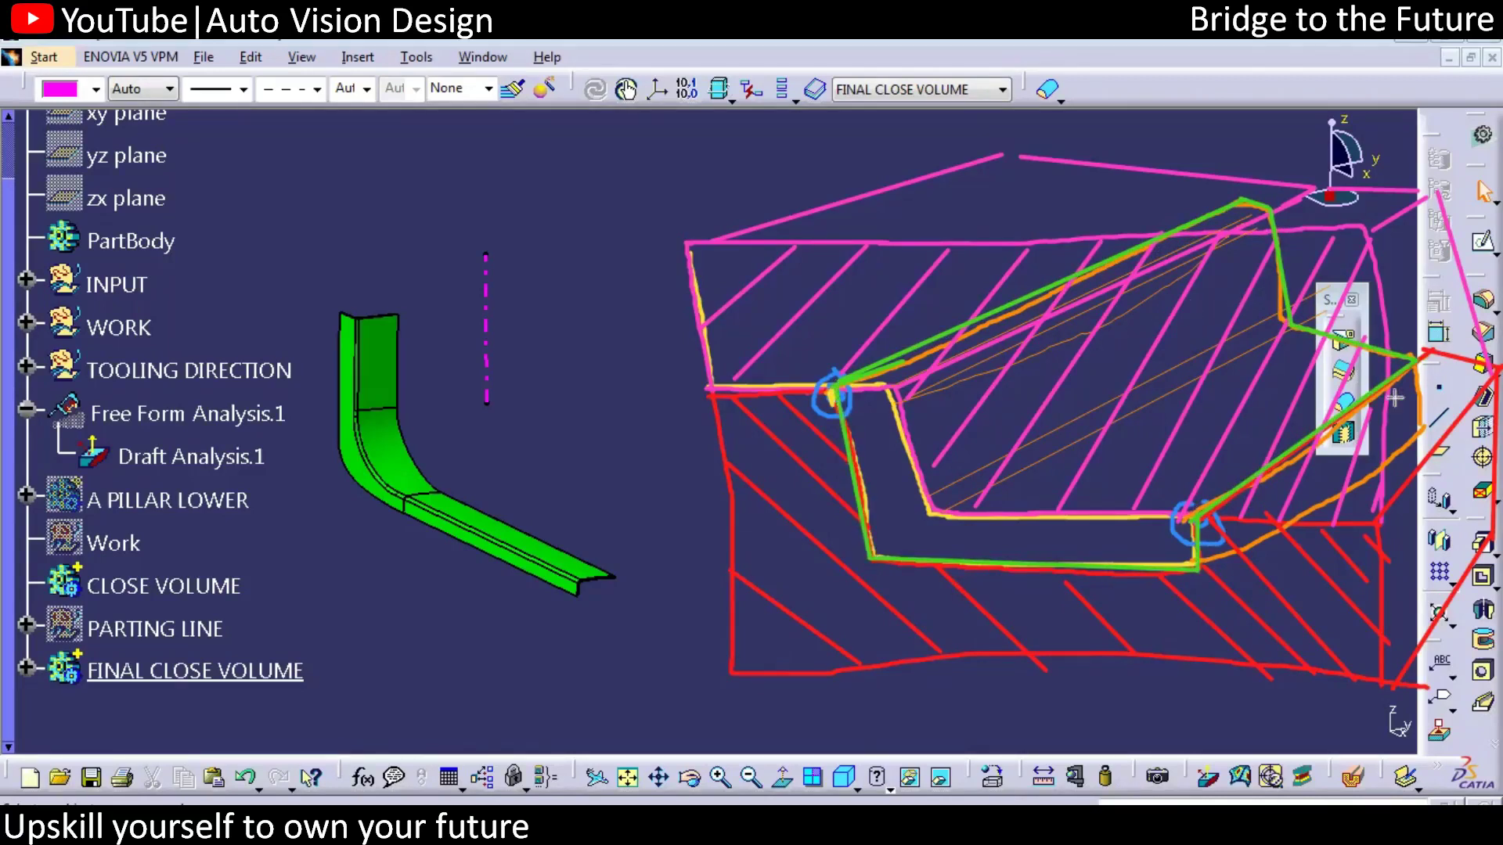
drag(438, 361, 436, 414)
drag(419, 390, 434, 413)
drag(449, 398, 435, 413)
key(Escape)
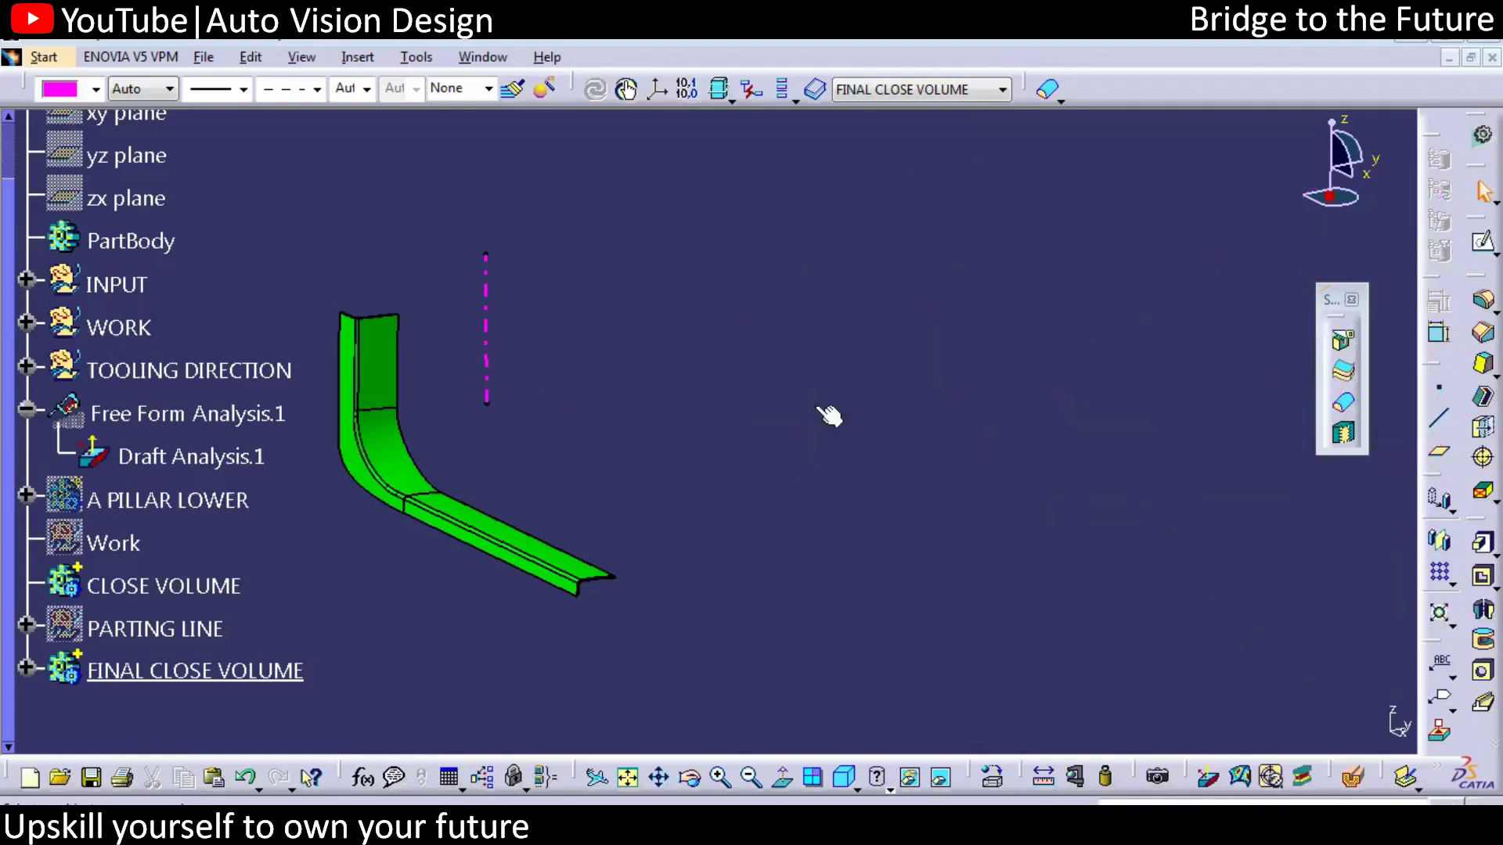
Step: Show the PARTING LINE geometrical set, expand it, and define it as the in-work object
middle_drag(828, 416, 1134, 259)
right_click(151, 629)
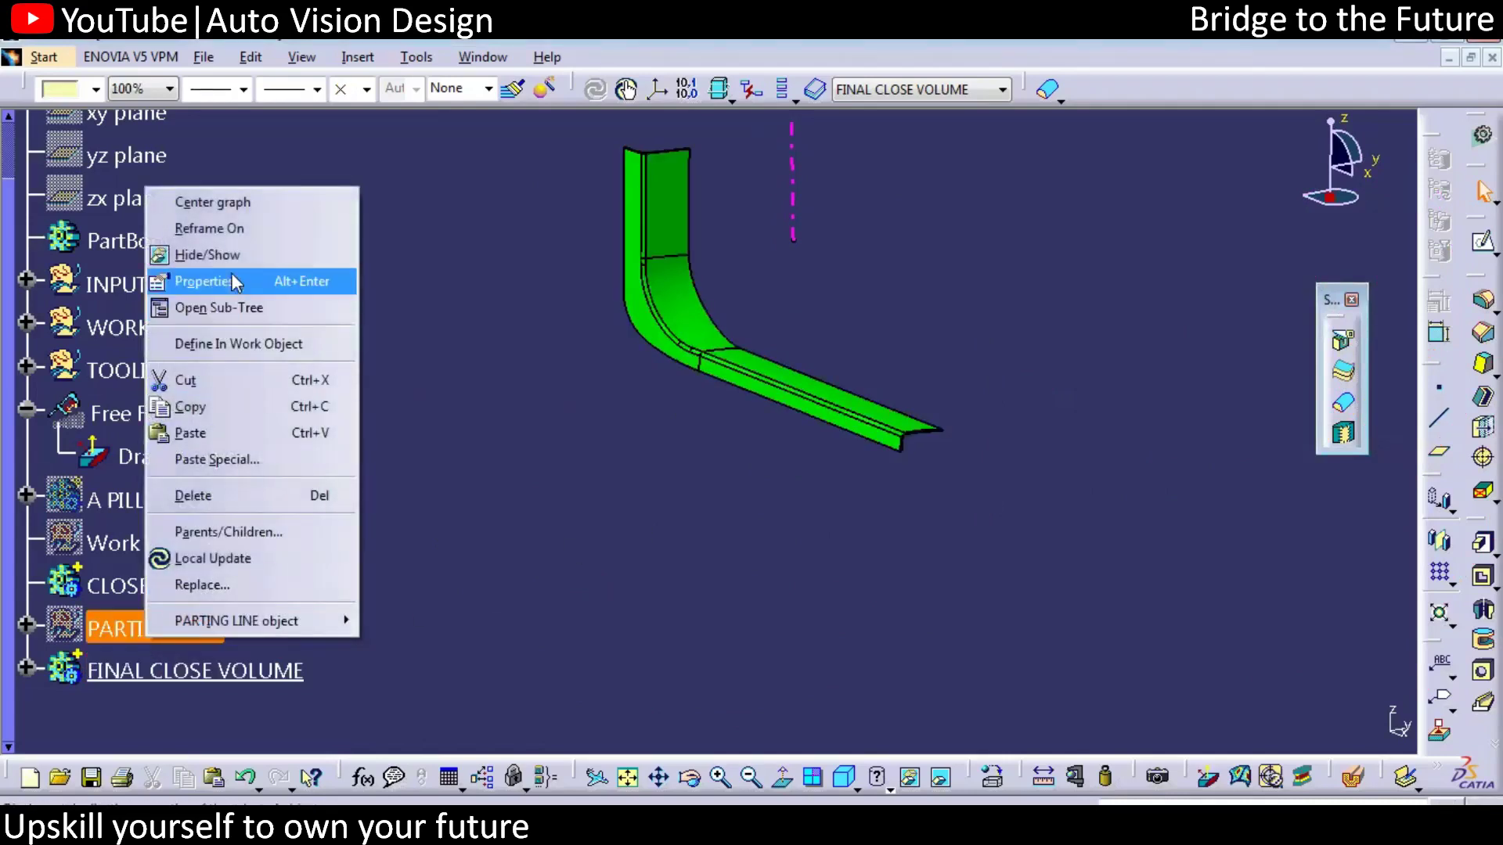
click(211, 254)
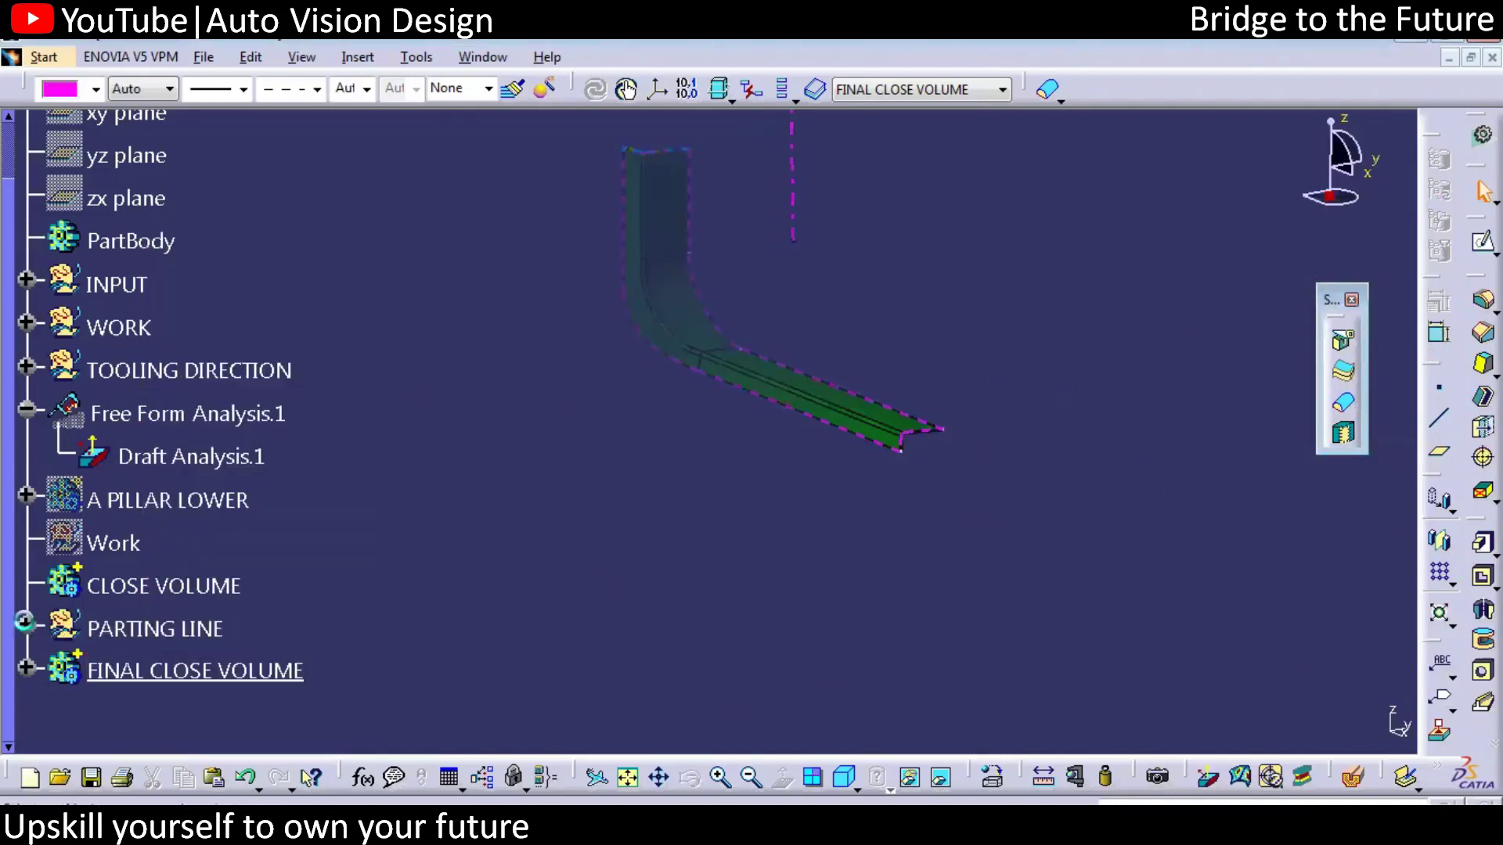
click(24, 622)
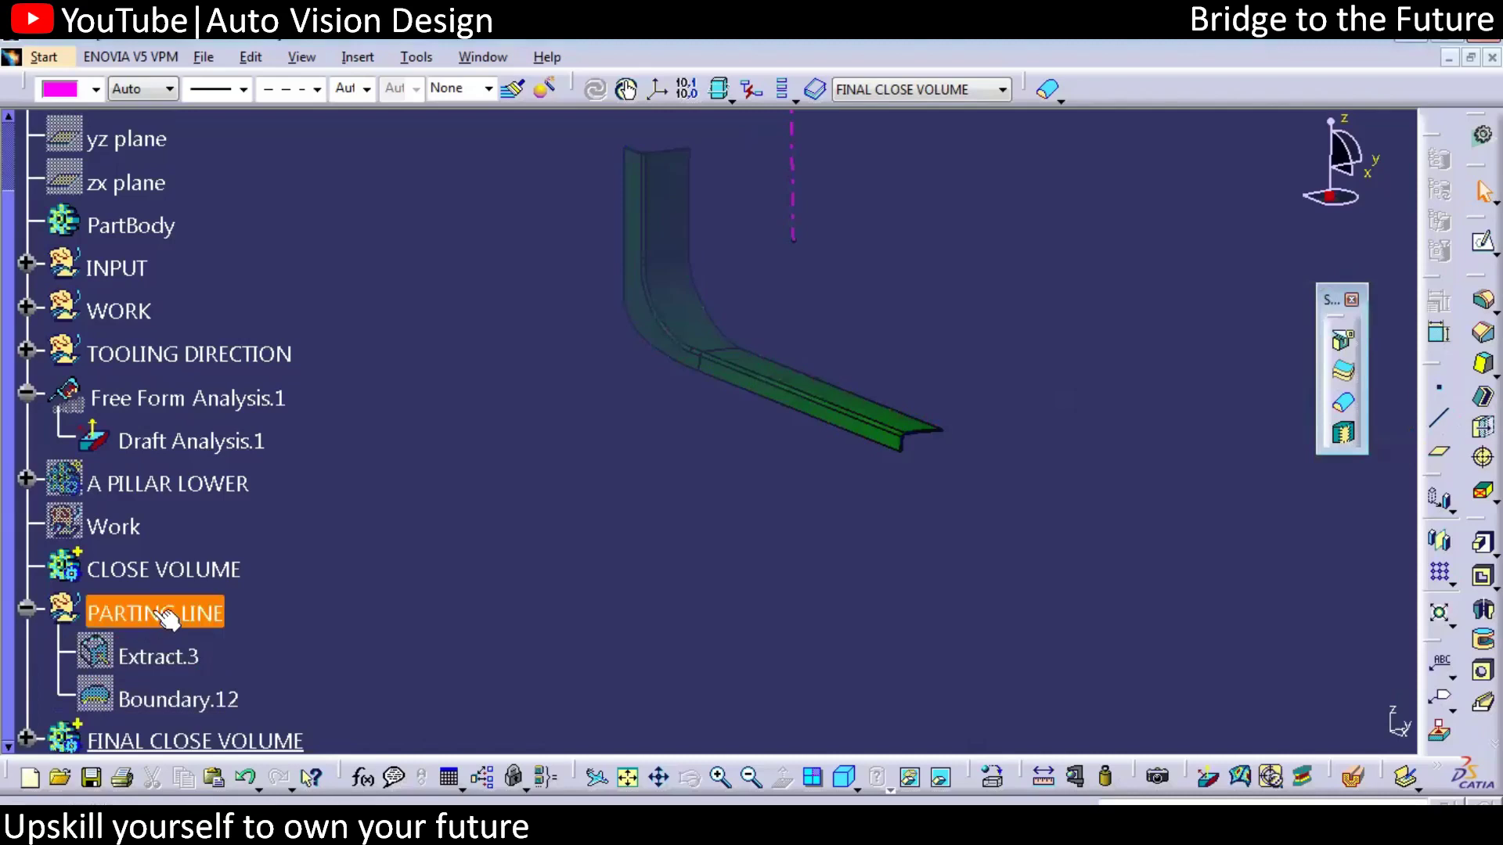
right_click(161, 618)
click(228, 317)
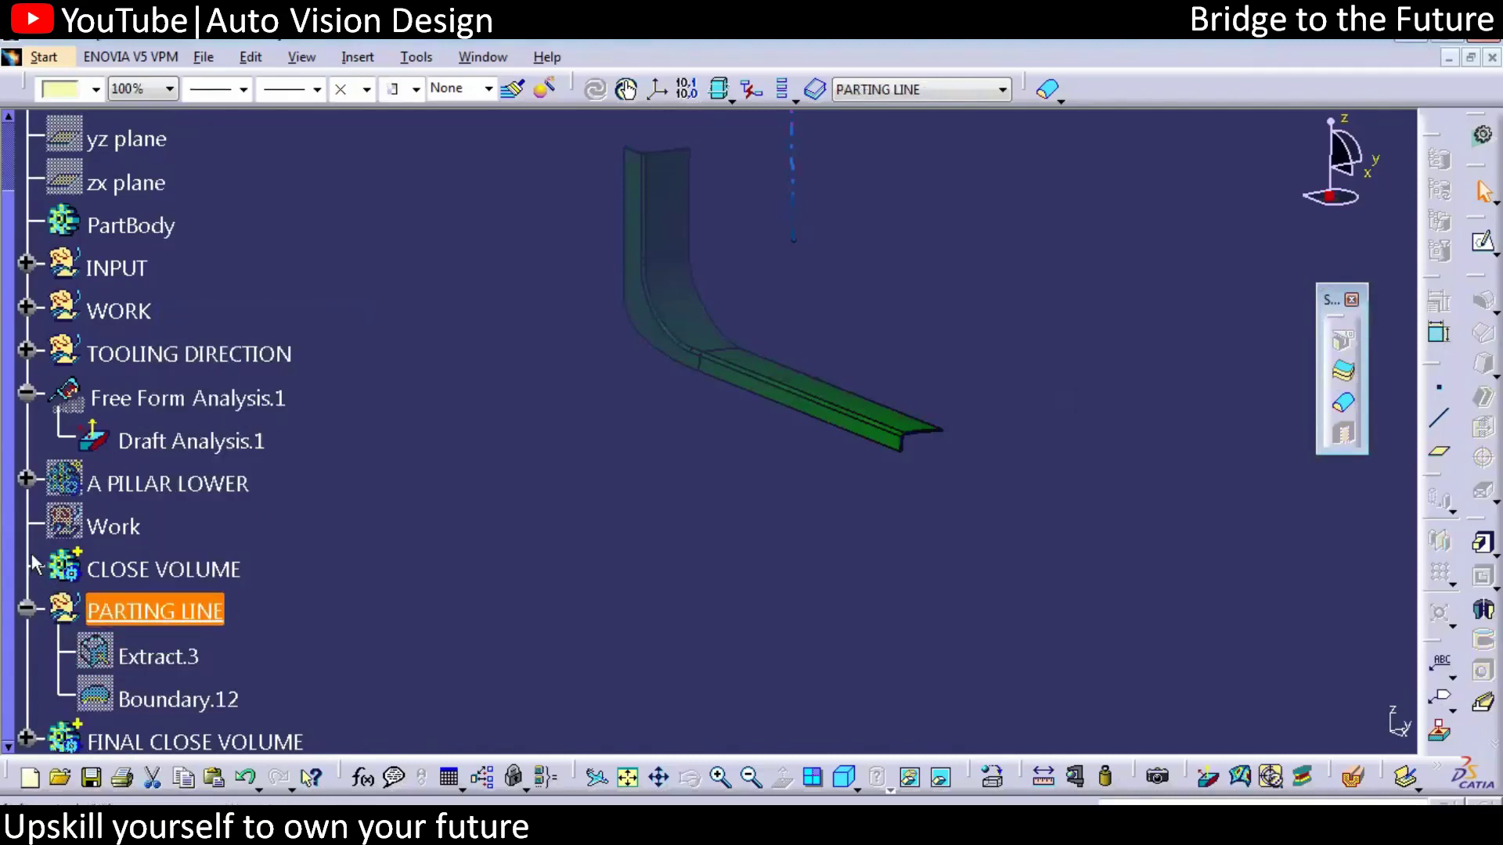
Step: Examine the draft analysis colours on the outer, inner and end faces at the lower end of the pillar part
middle_drag(708, 442, 962, 439)
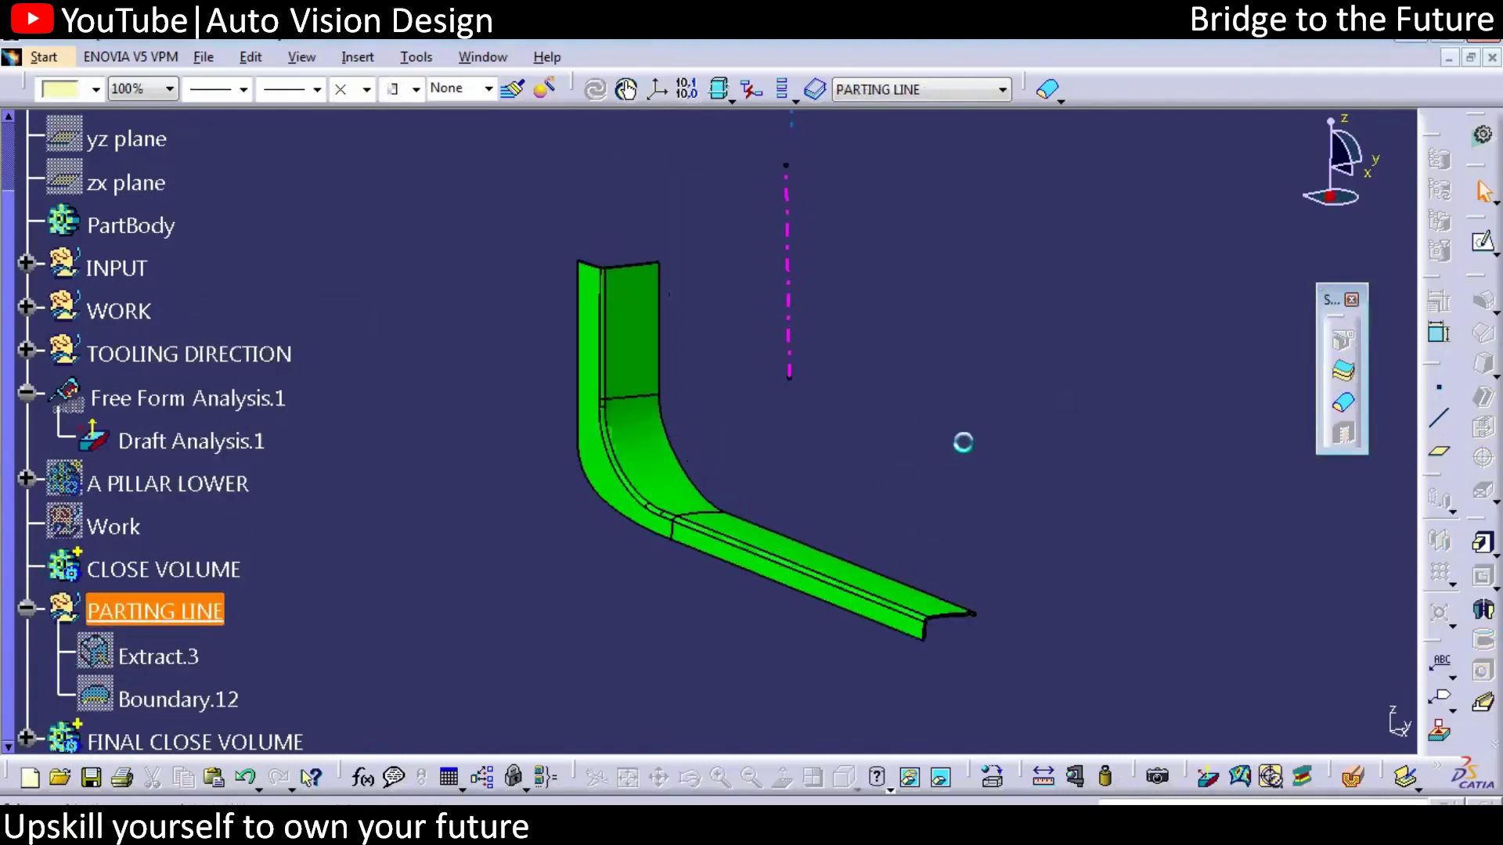
click(427, 607)
middle_drag(564, 543, 907, 518)
click(857, 525)
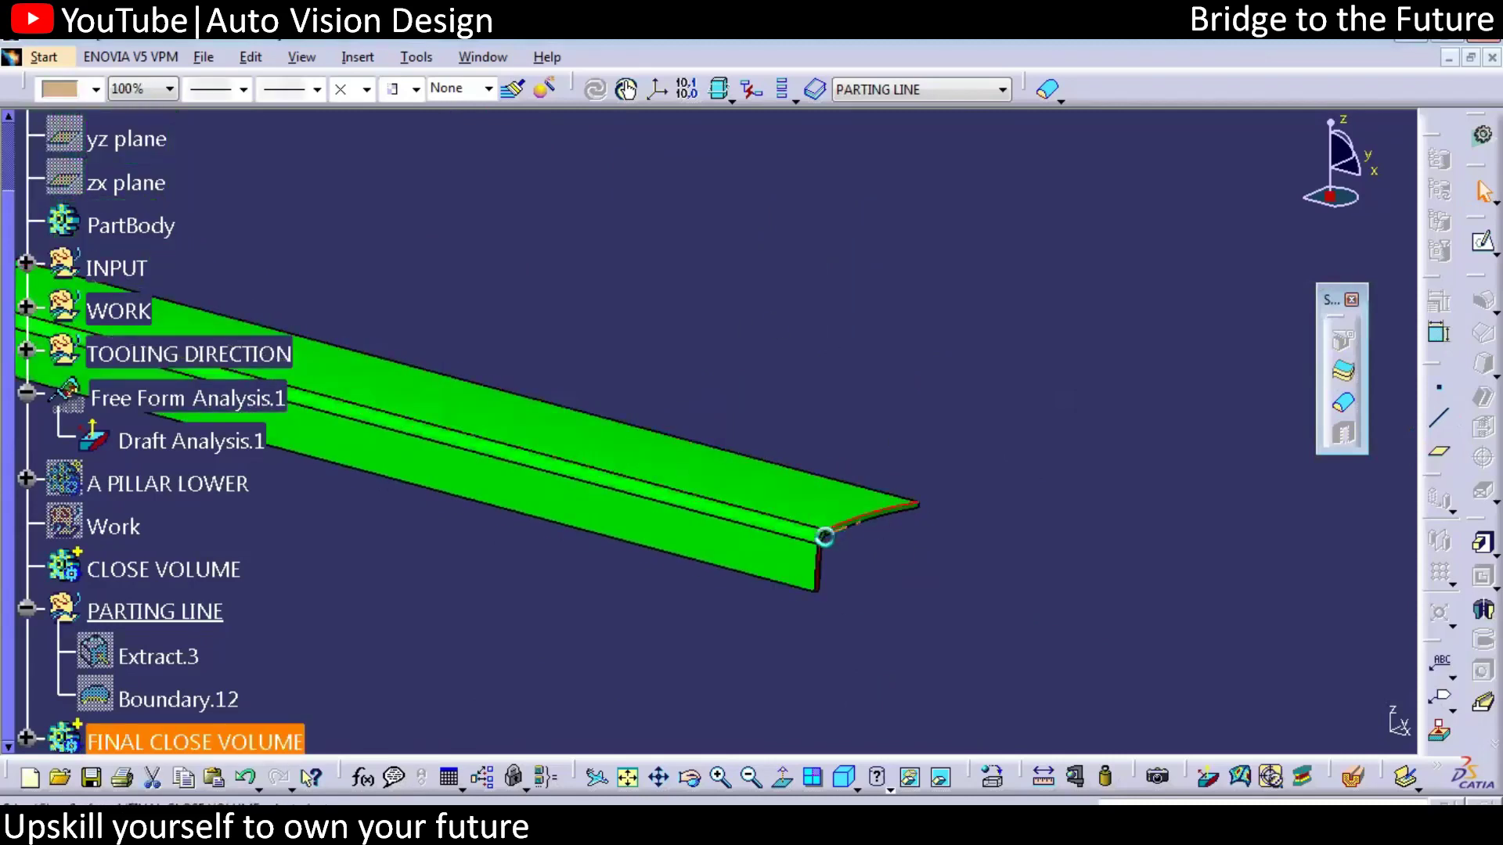
middle_drag(885, 613, 845, 313)
click(817, 522)
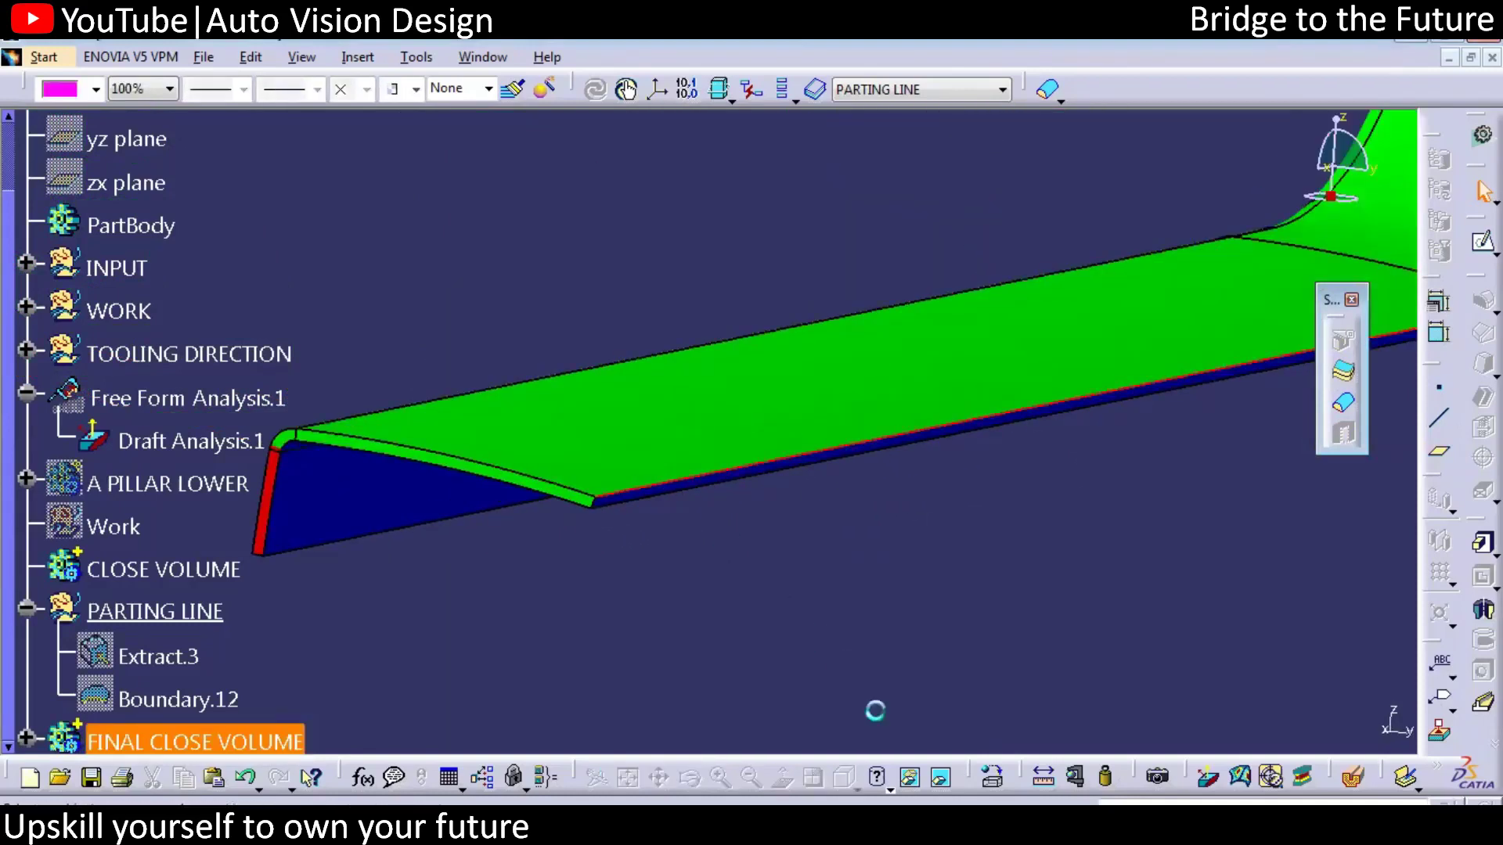
click(883, 785)
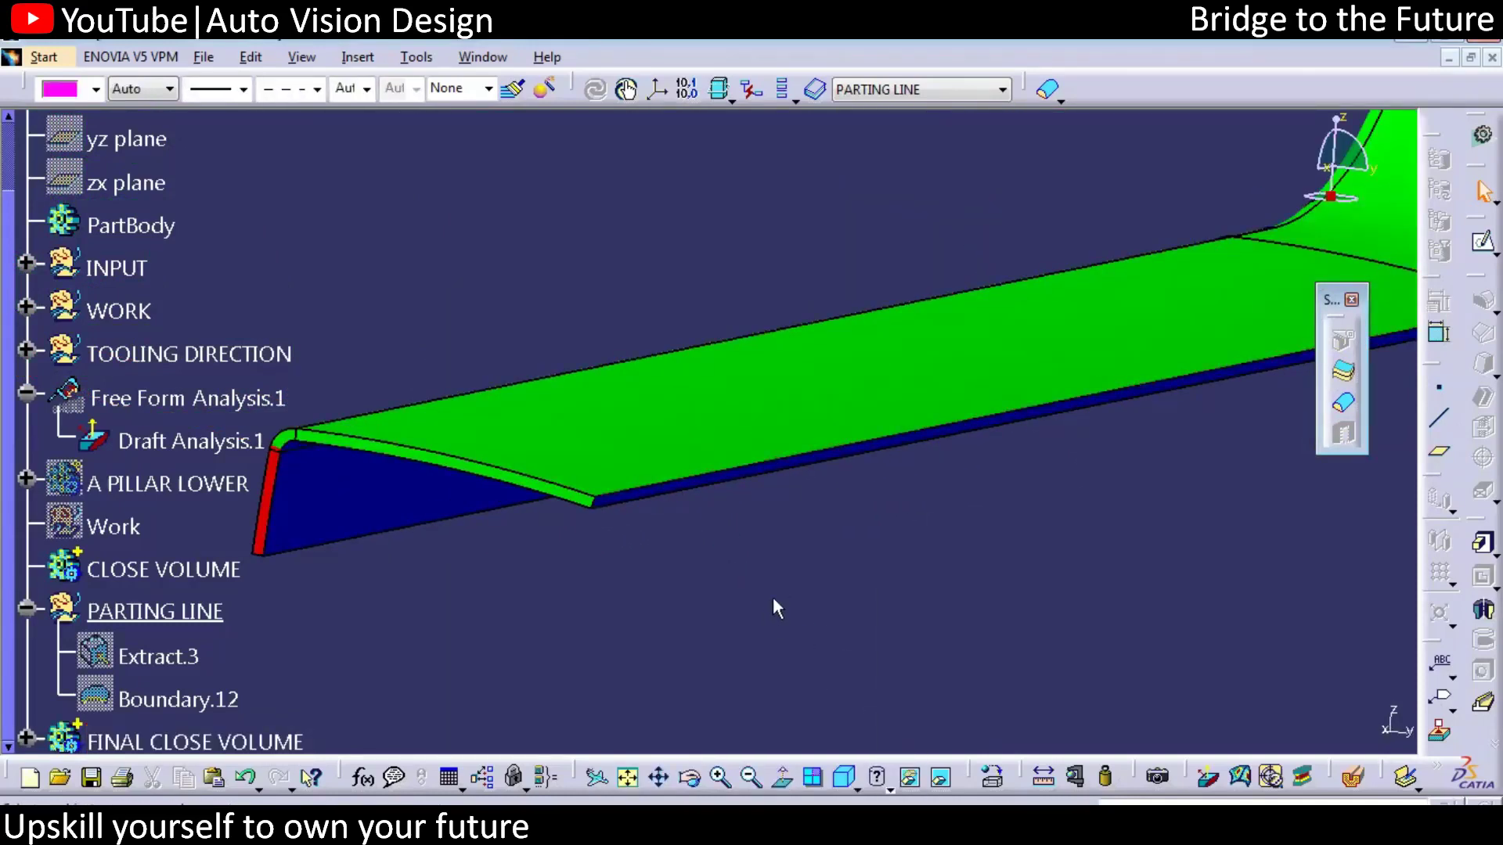
mouse_move(718, 608)
middle_down()
mouse_move(867, 574)
mouse_move(962, 613)
mouse_move(704, 483)
mouse_move(778, 473)
mouse_move(822, 509)
middle_up()
middle_drag(1186, 693, 721, 308)
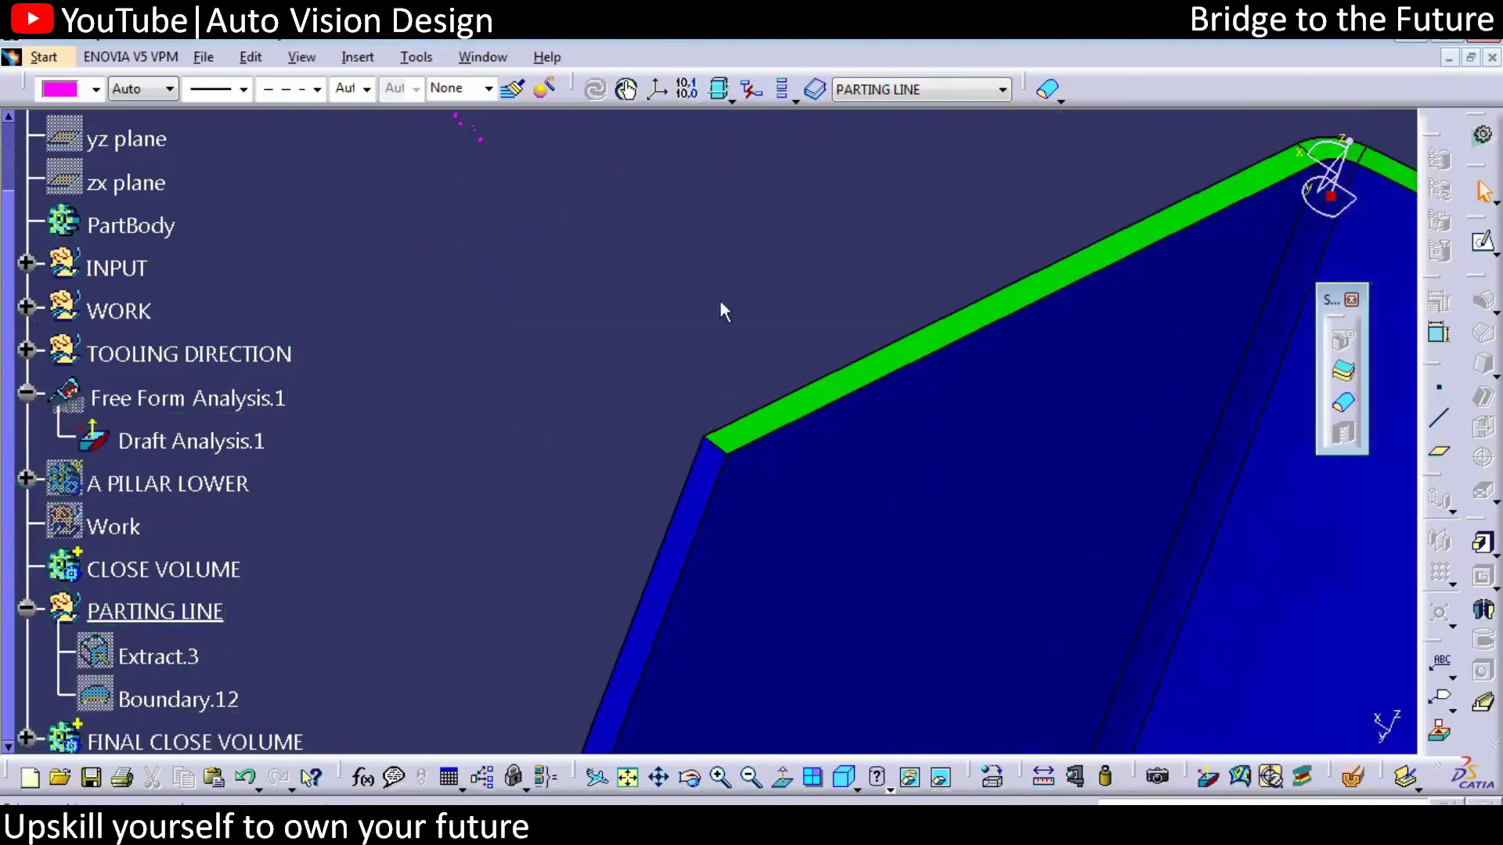
click(771, 433)
middle_drag(845, 483, 520, 500)
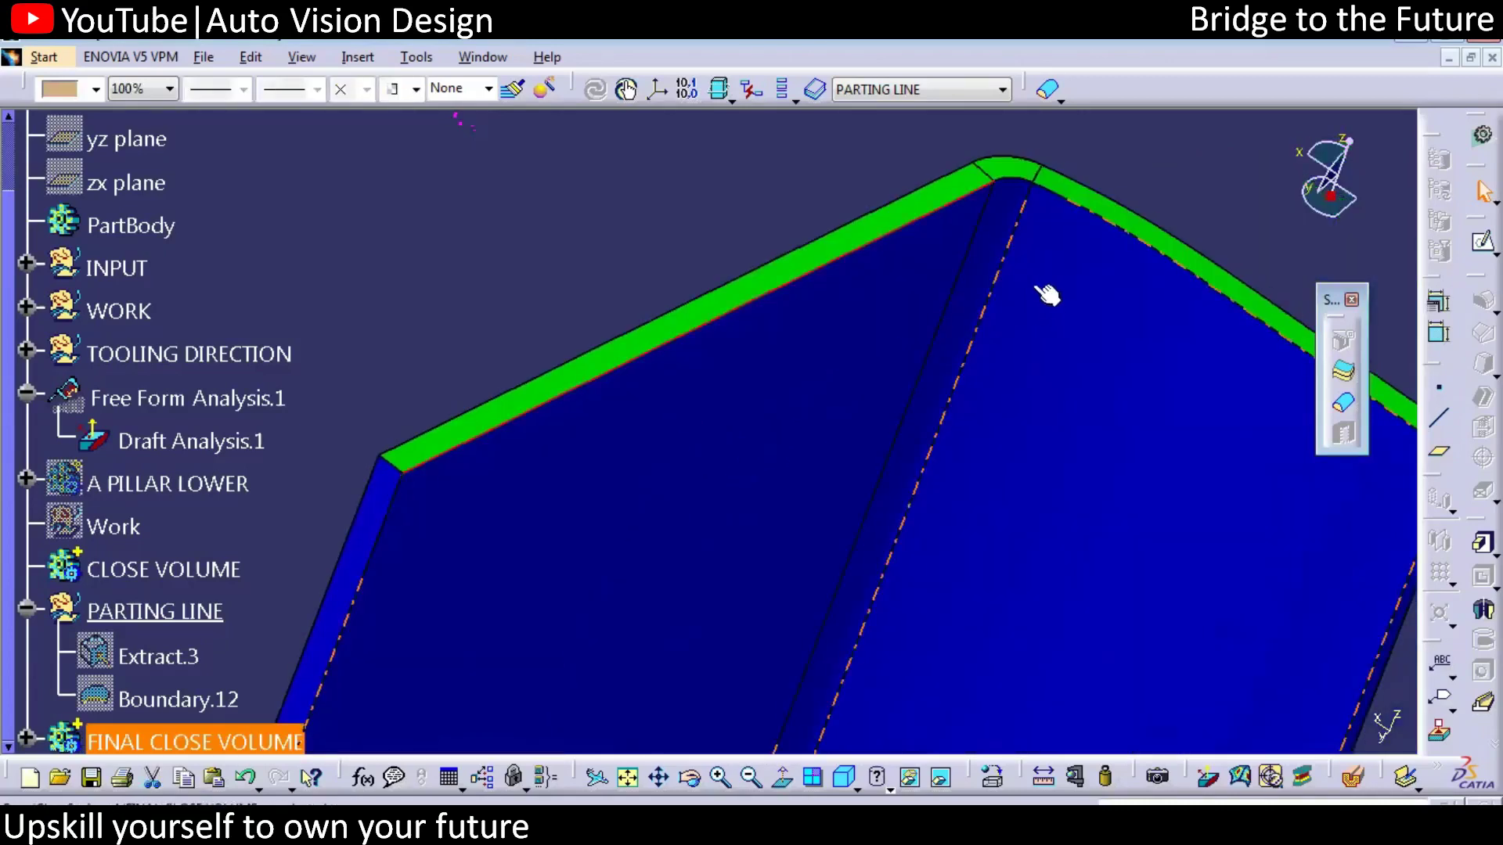
middle_drag(793, 376, 740, 484)
click(618, 365)
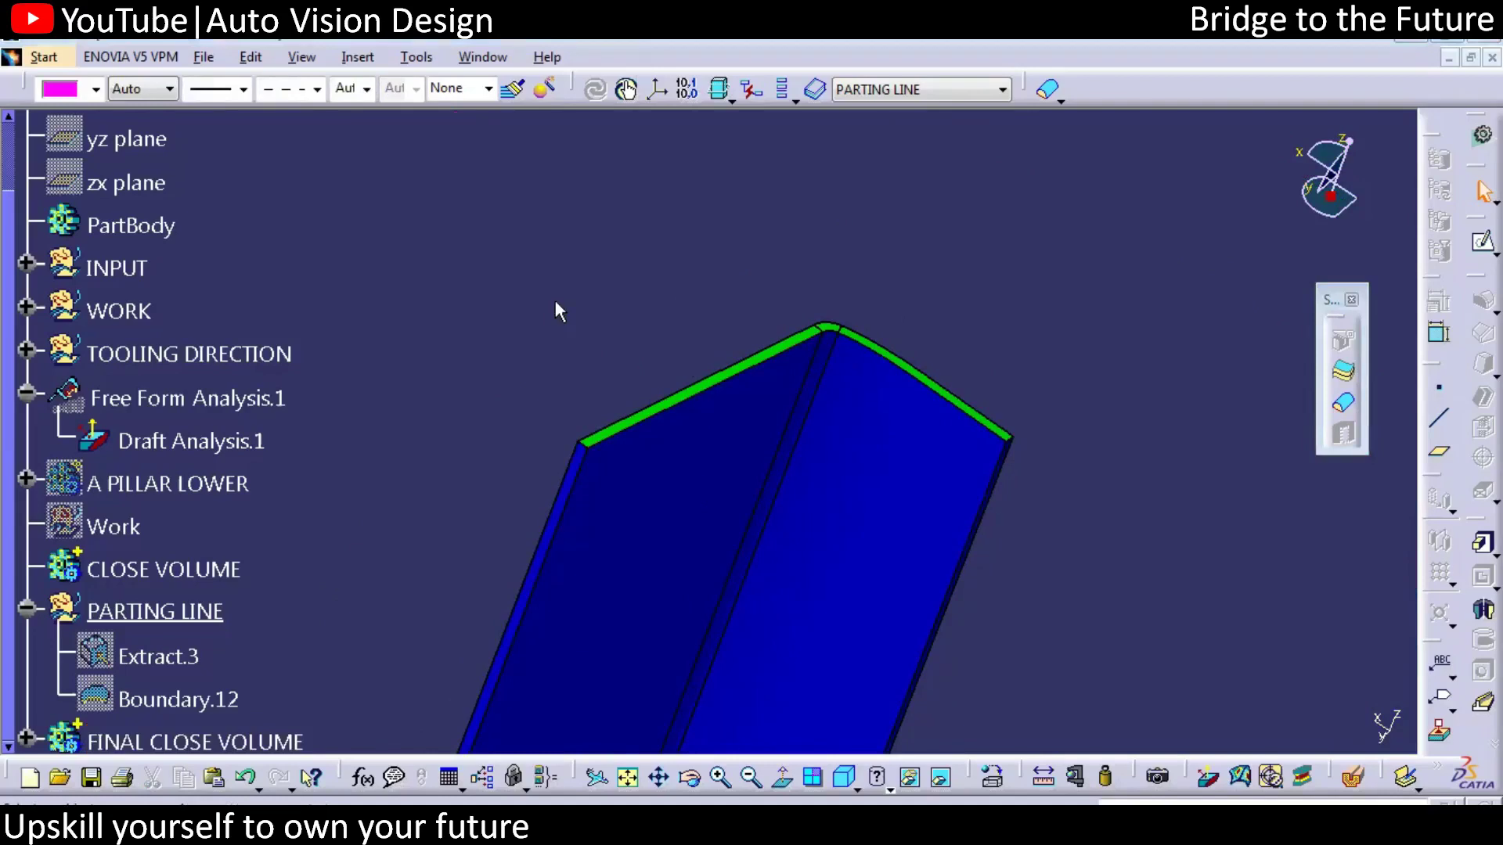
Step: Extract the pillar part's outer faces with tangent continuity propagation into the PARTING LINE set
middle_drag(544, 479, 985, 335)
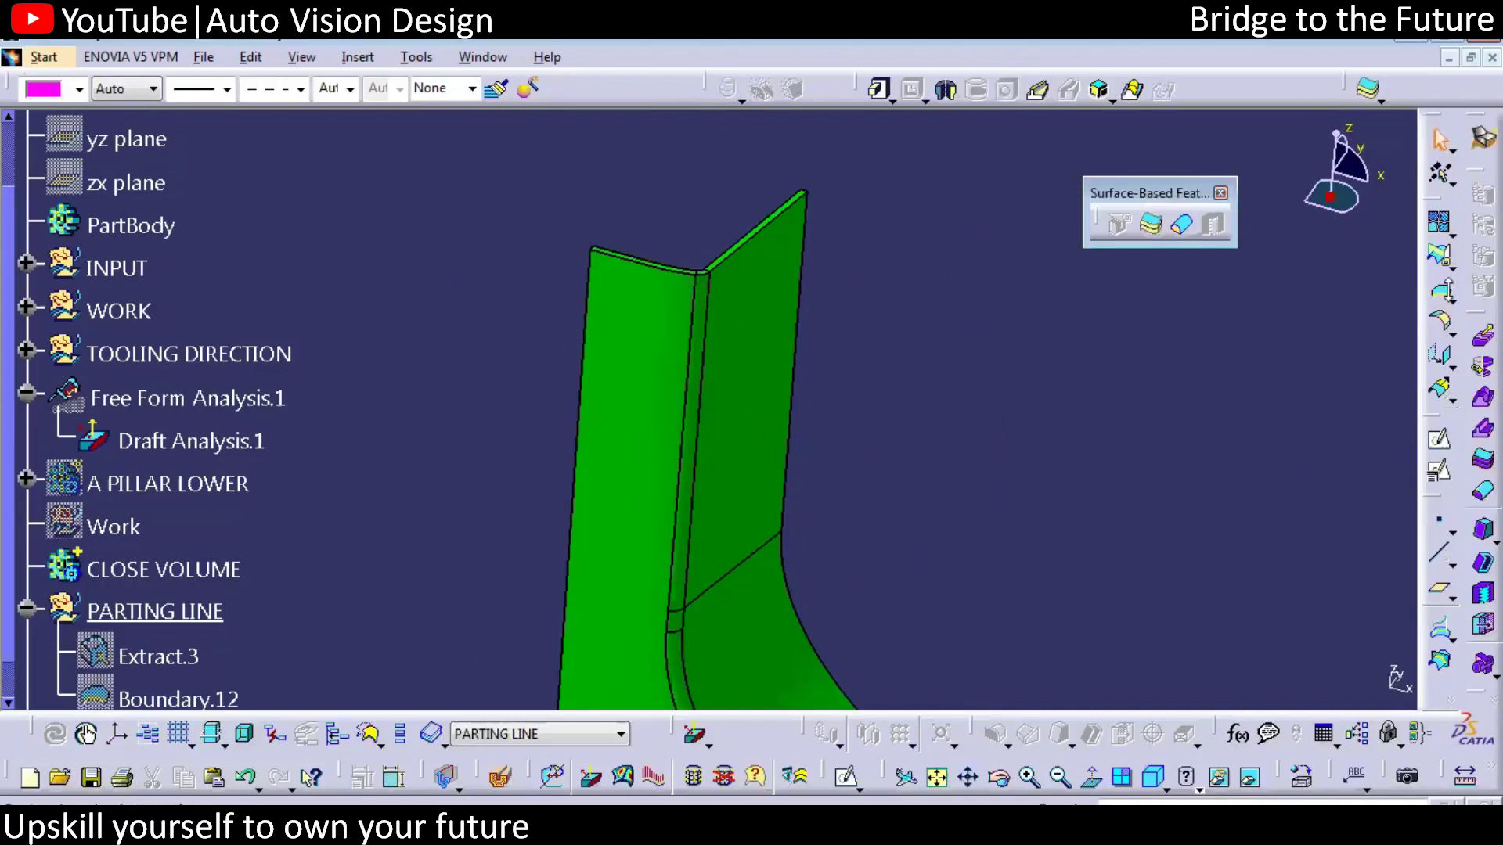
click(1450, 302)
click(1450, 311)
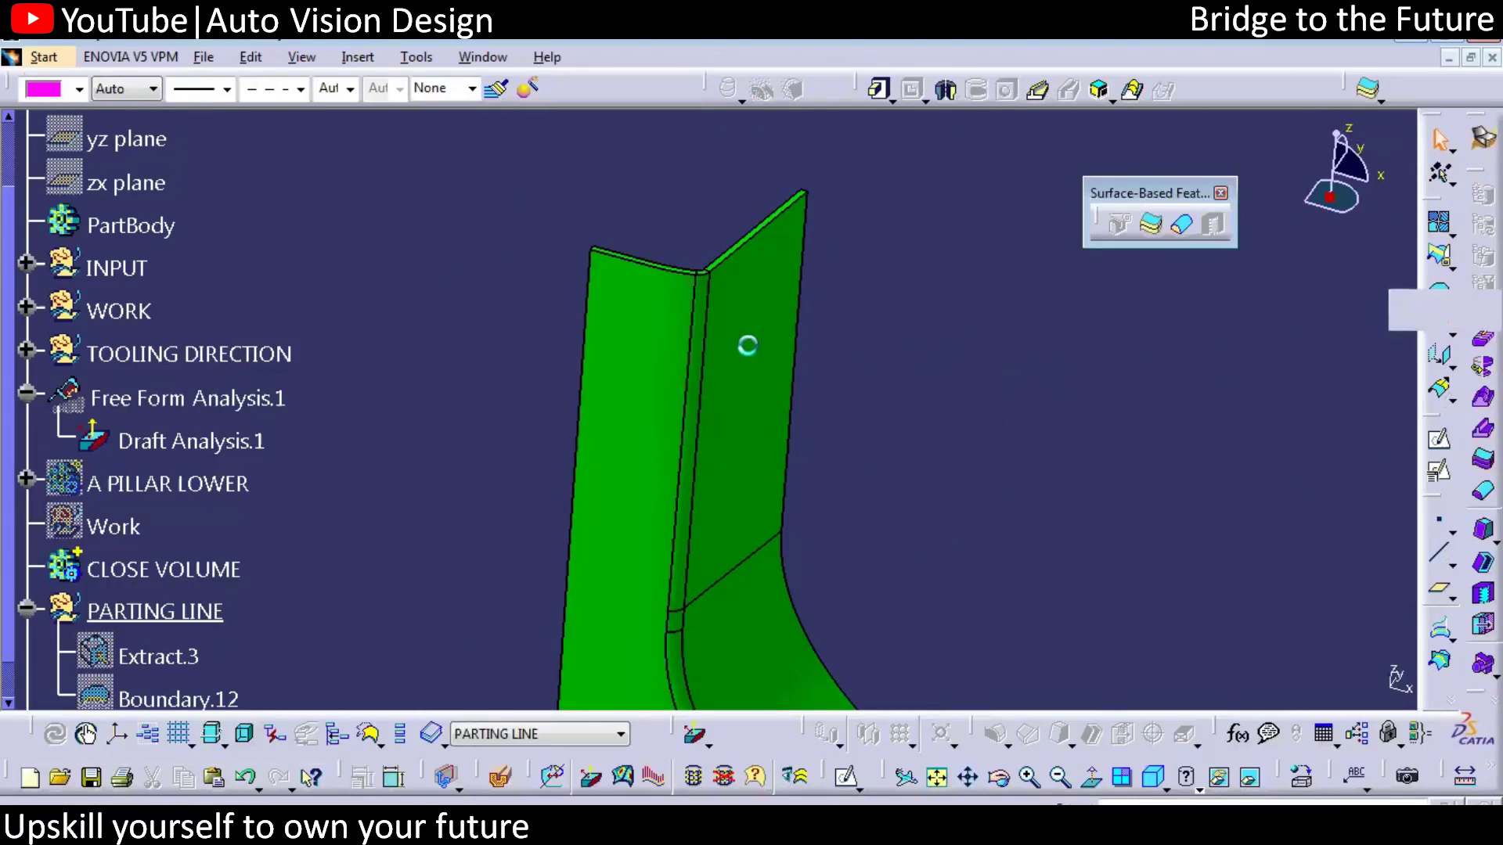
click(786, 378)
click(1199, 138)
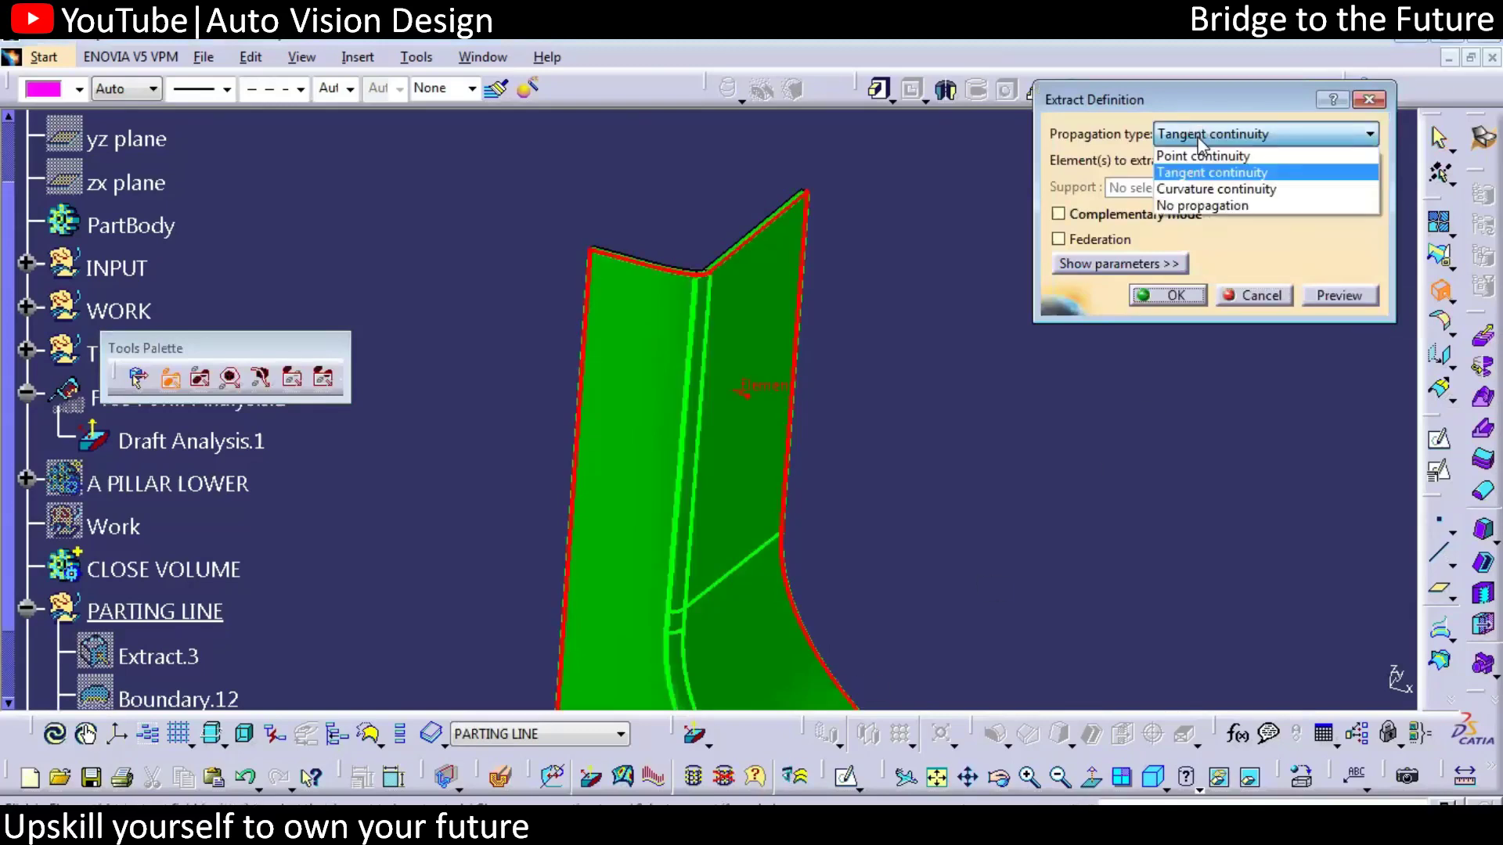
click(1197, 172)
click(1172, 303)
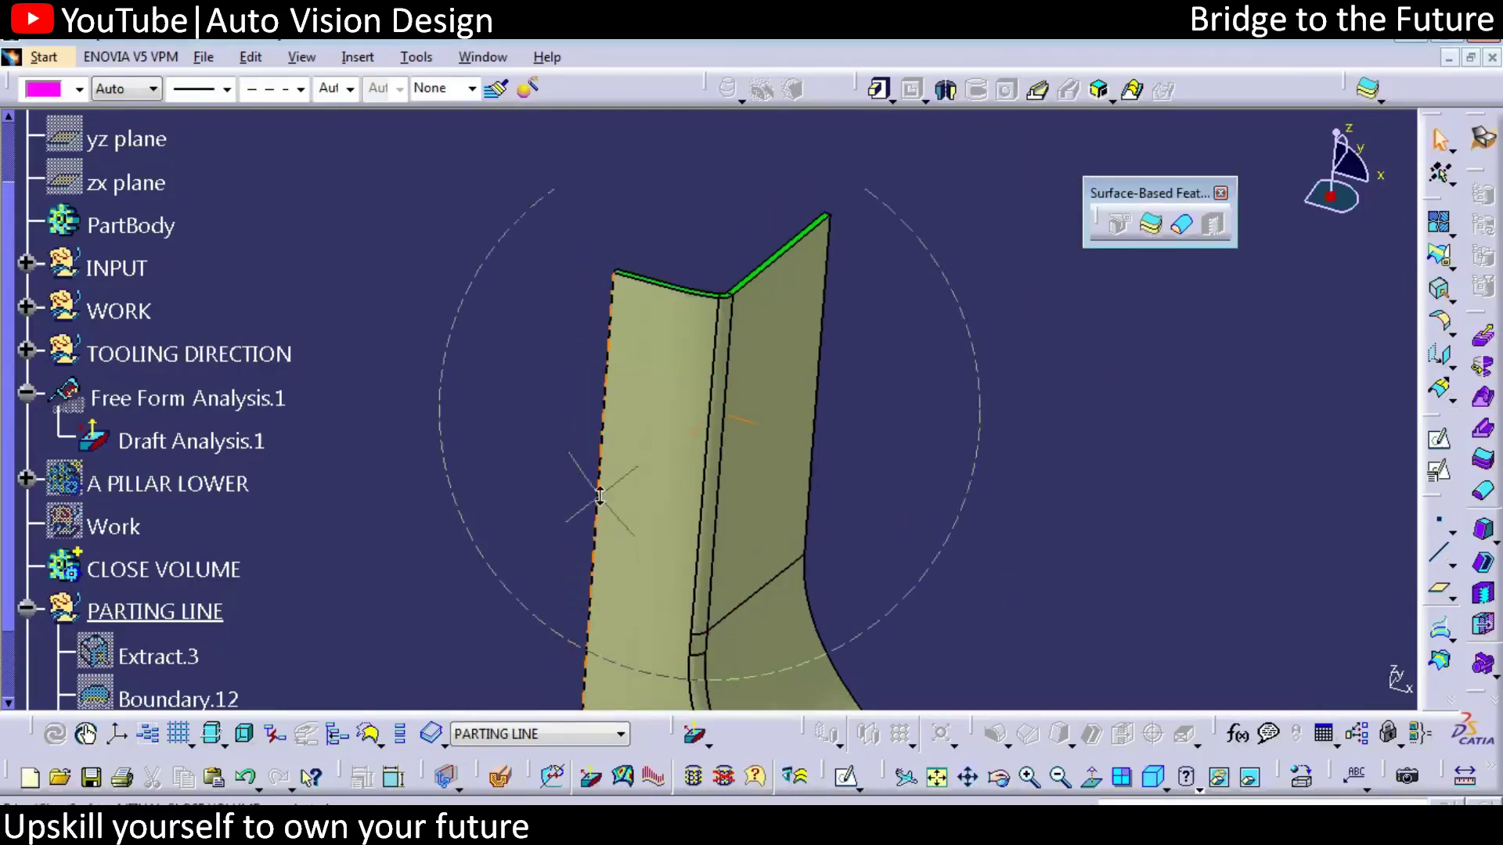
Step: Collapse the PARTING LINE set and hide the FINAL CLOSE VOLUME body, leaving only the extracted surface displayed
click(66, 617)
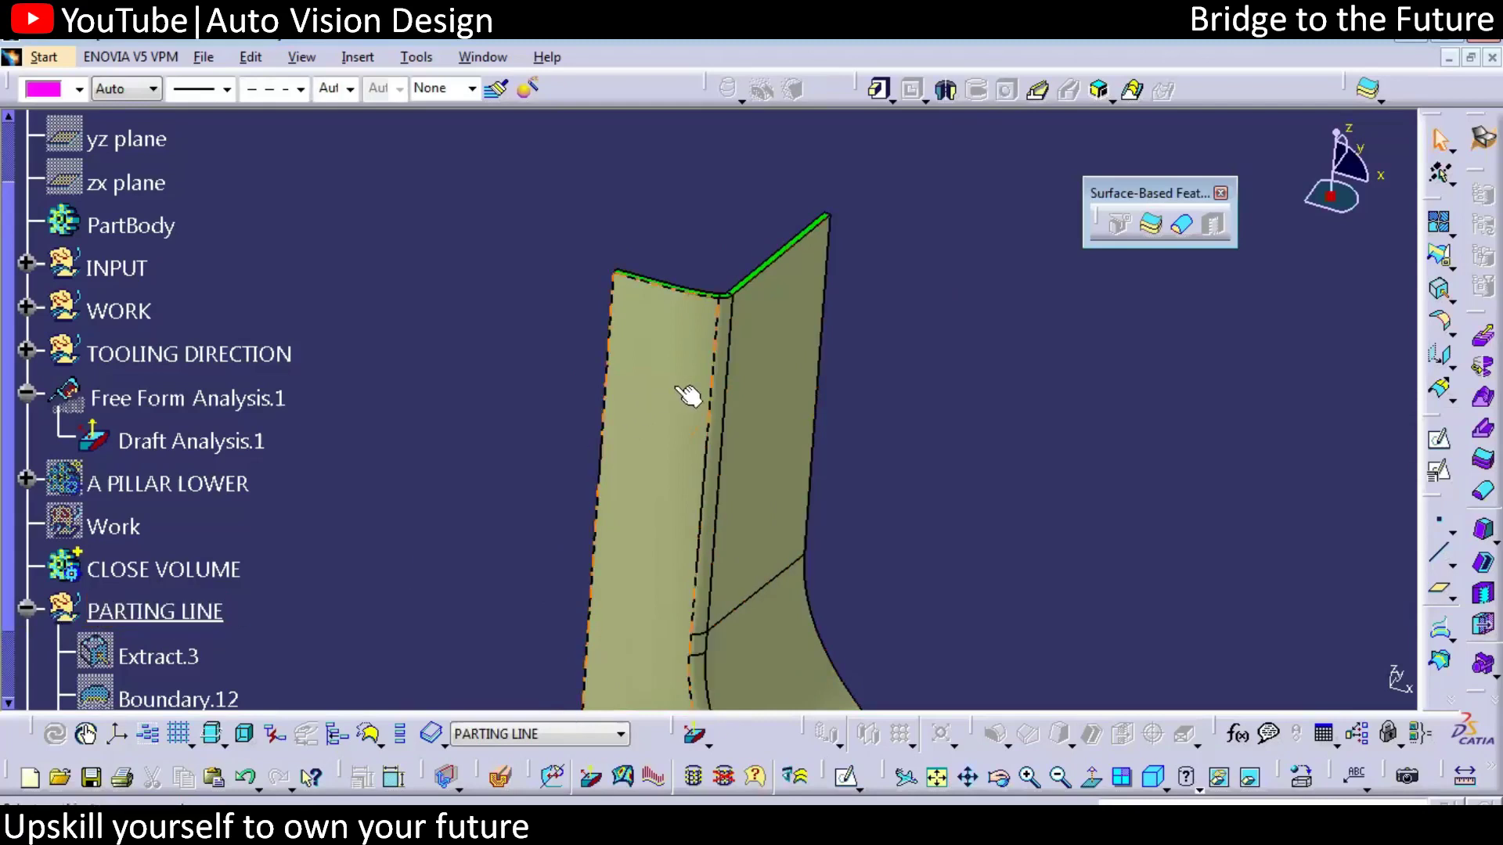
middle_drag(822, 524, 775, 517)
middle_drag(1253, 670, 824, 520)
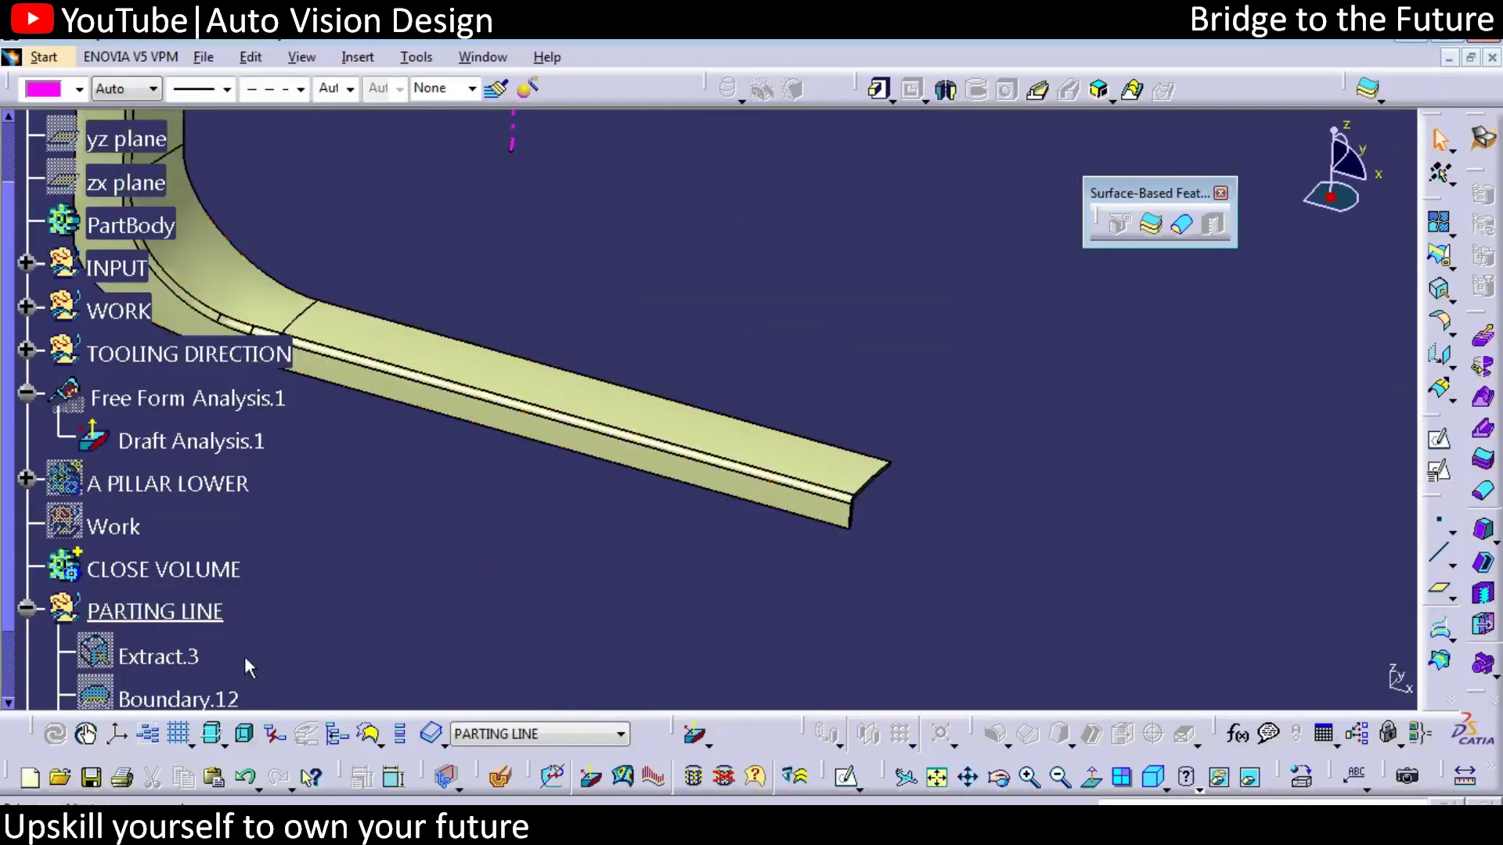
click(28, 610)
click(119, 658)
key(space)
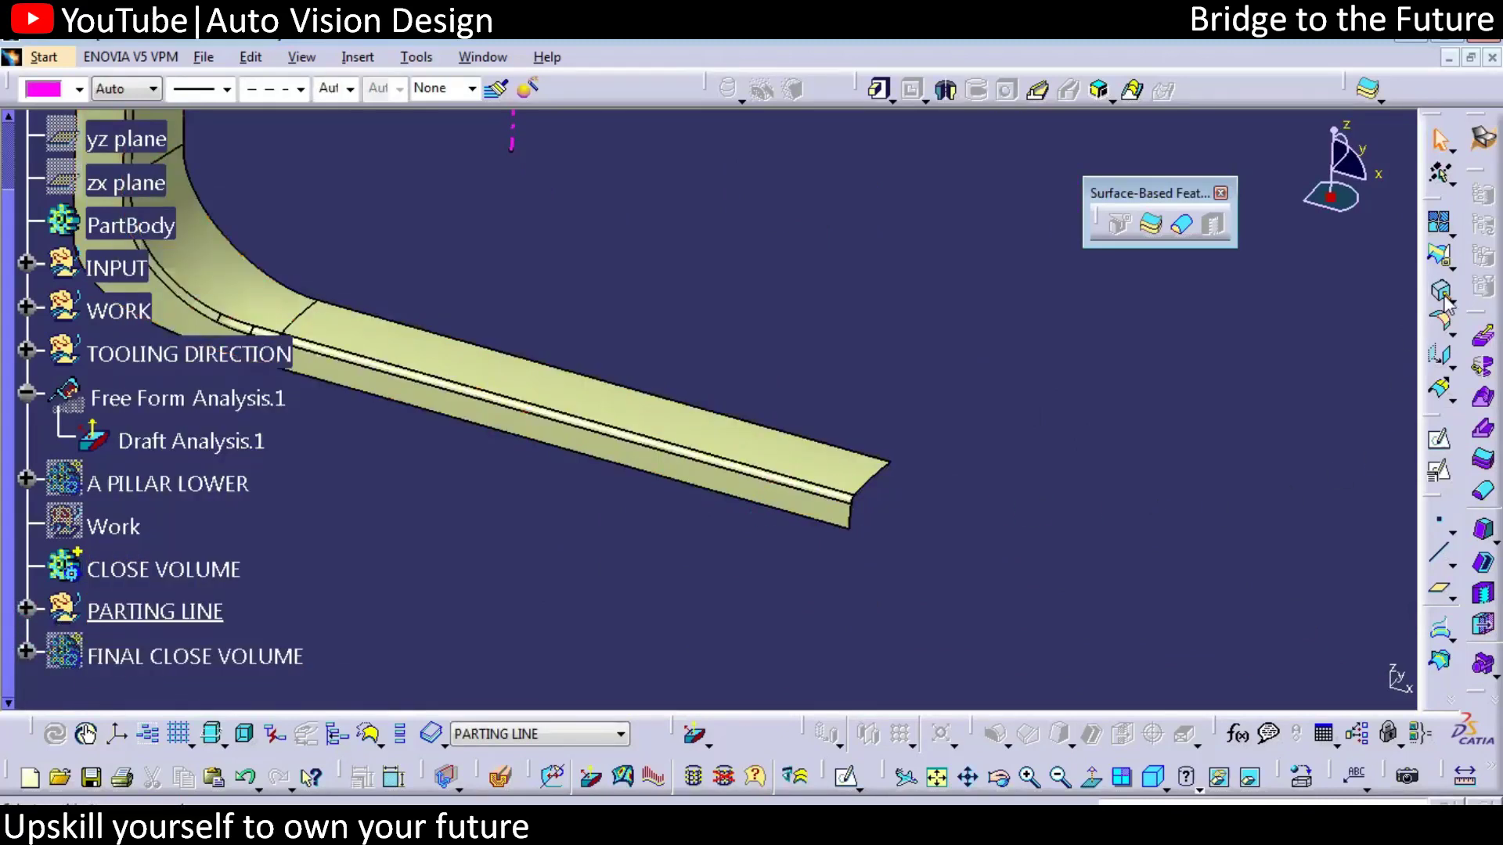
Step: Create the boundary curve around the extracted surface and expand the PARTING LINE set
click(1440, 319)
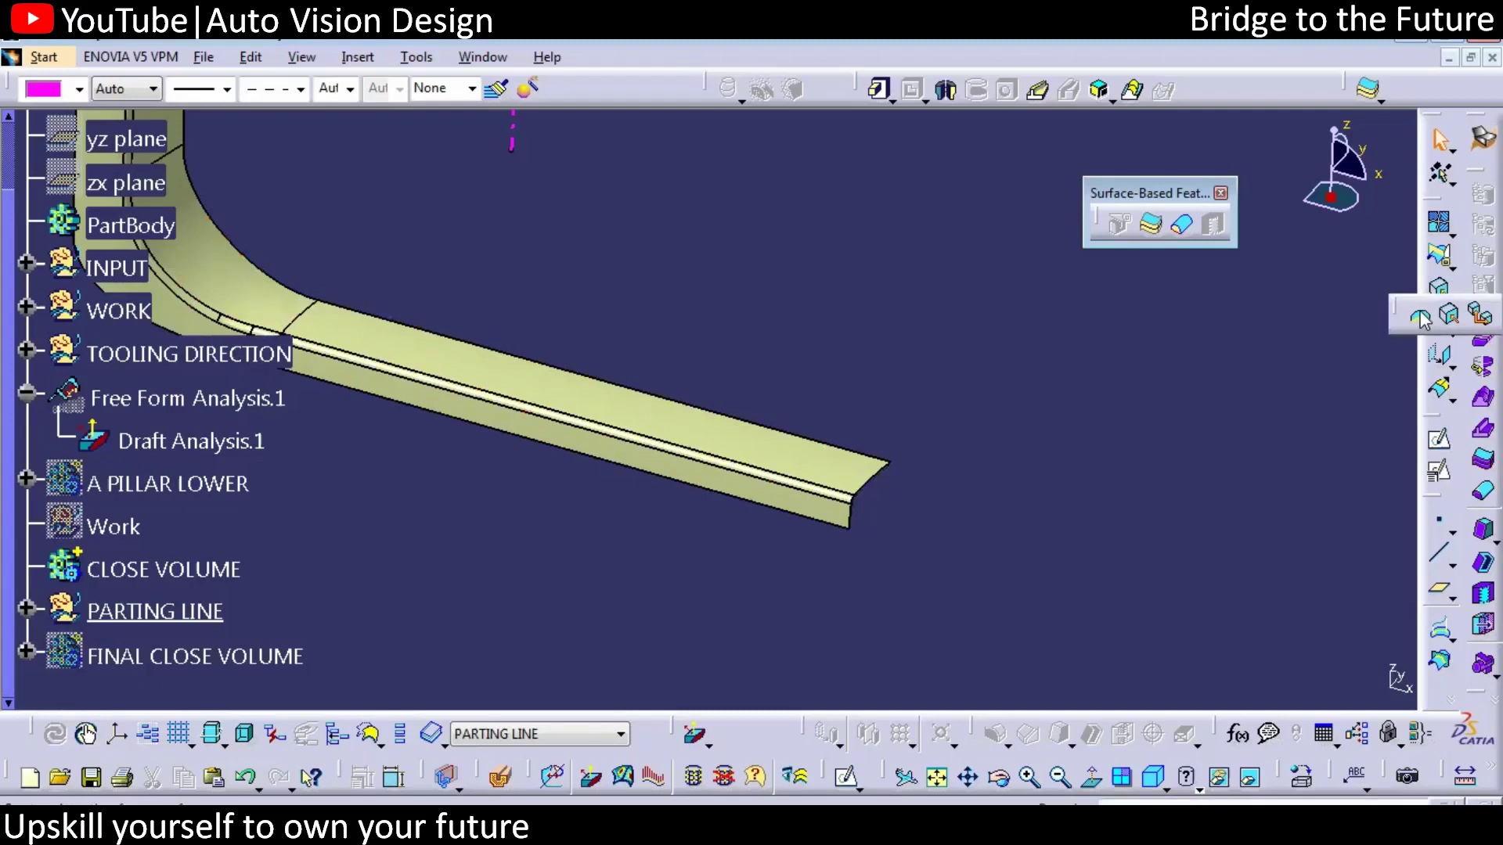
click(1419, 317)
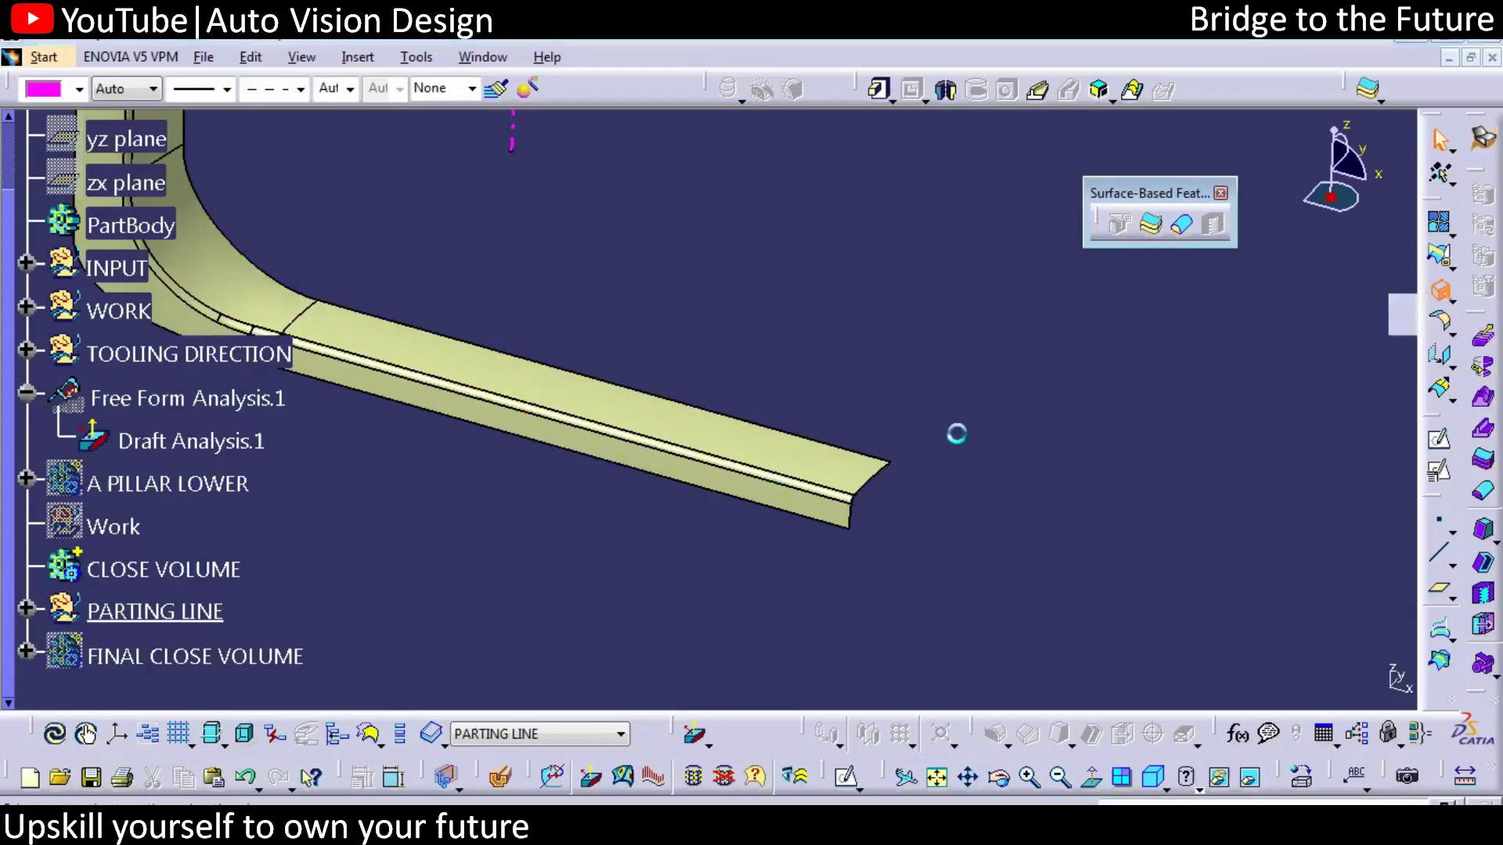
click(815, 467)
click(1094, 402)
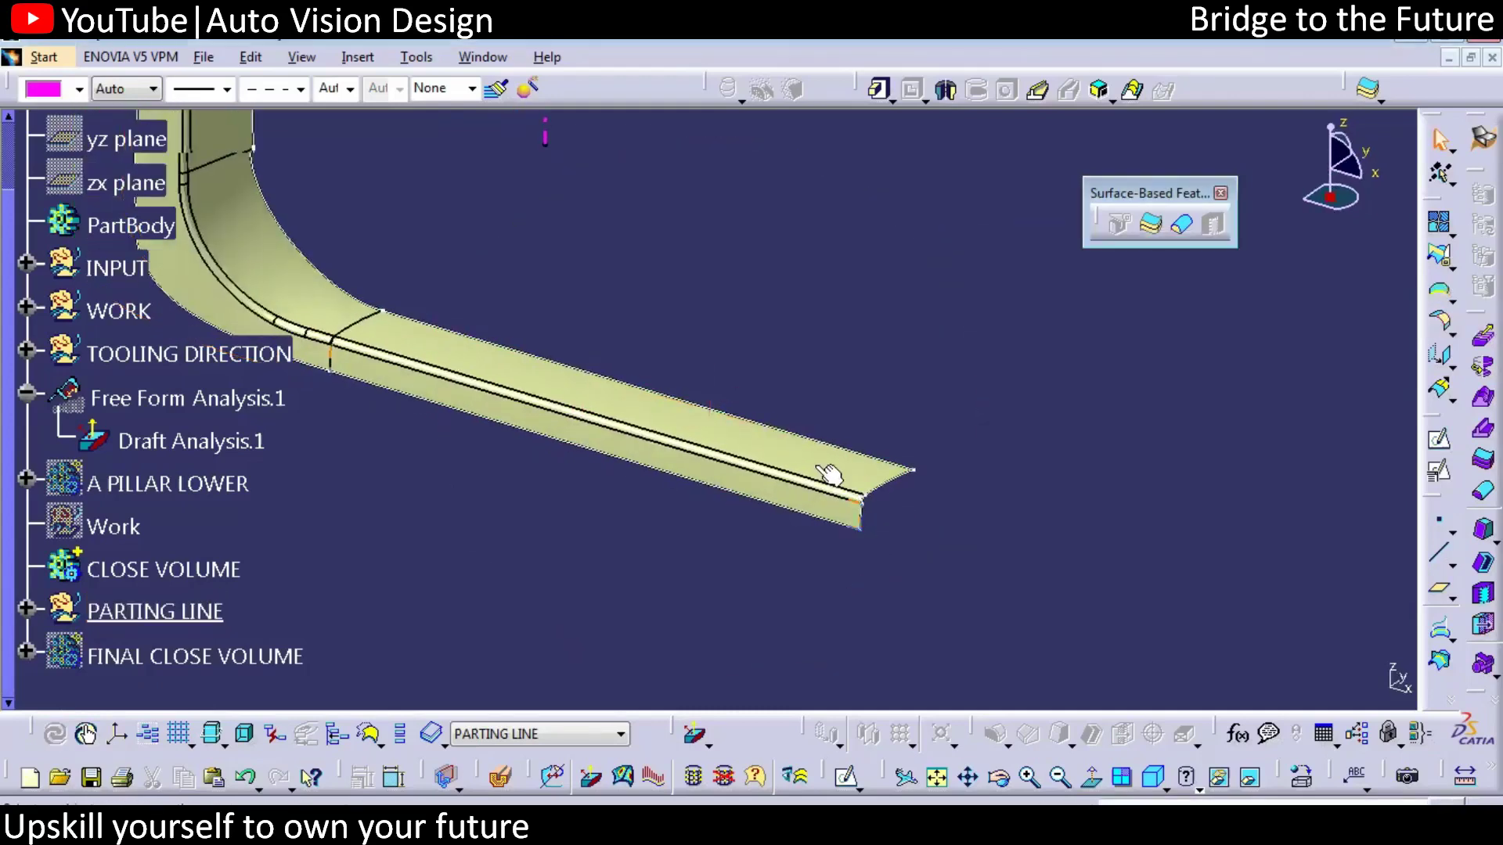
click(27, 609)
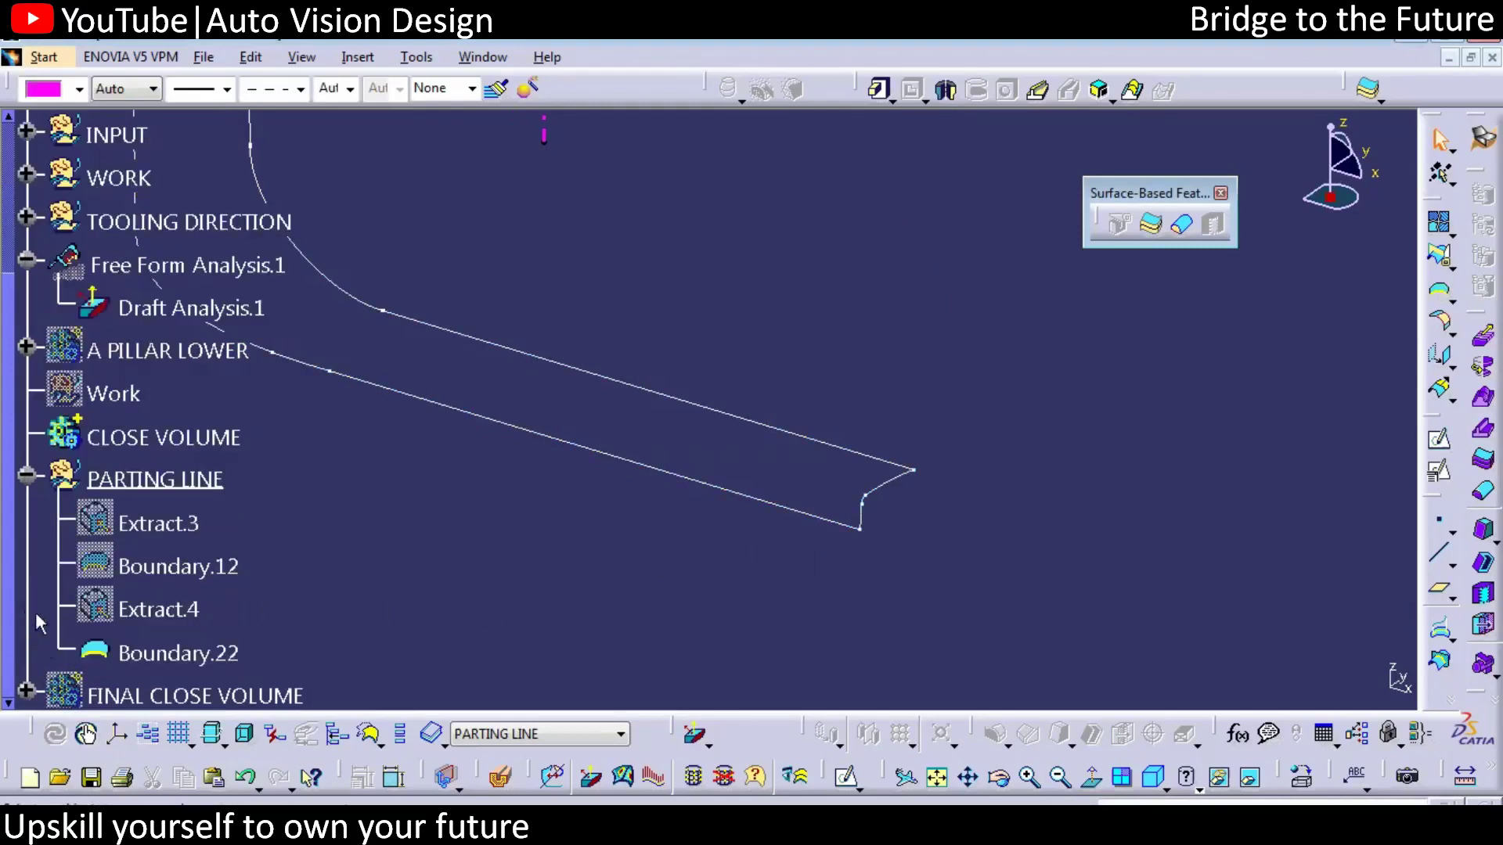
Step: Format the extracted surface's boundary curve with dashed line type 2, a thicker line and magenta colour
click(178, 652)
click(270, 88)
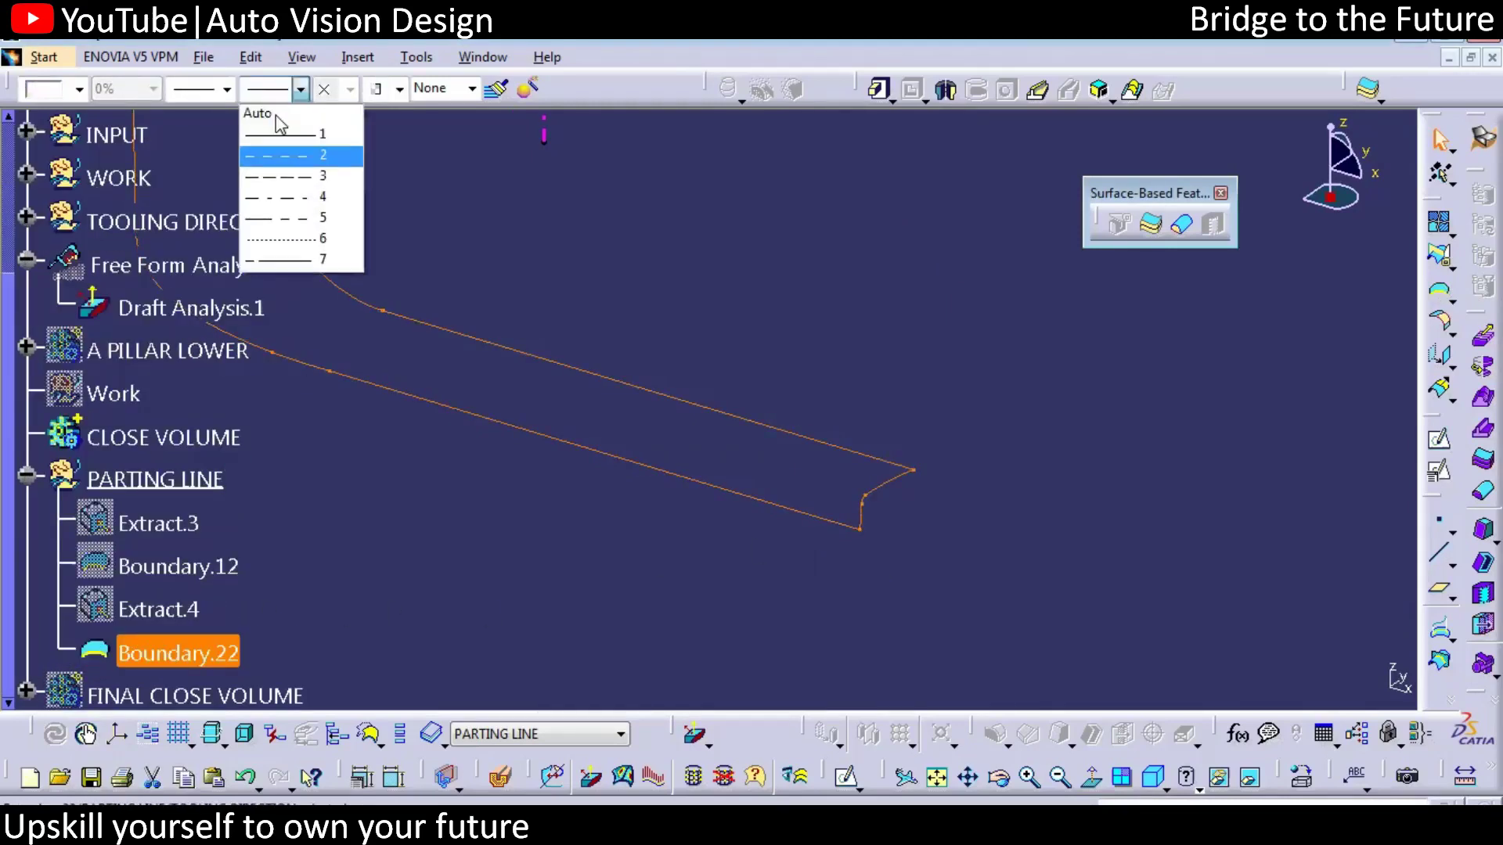
click(275, 154)
click(199, 89)
key(Return)
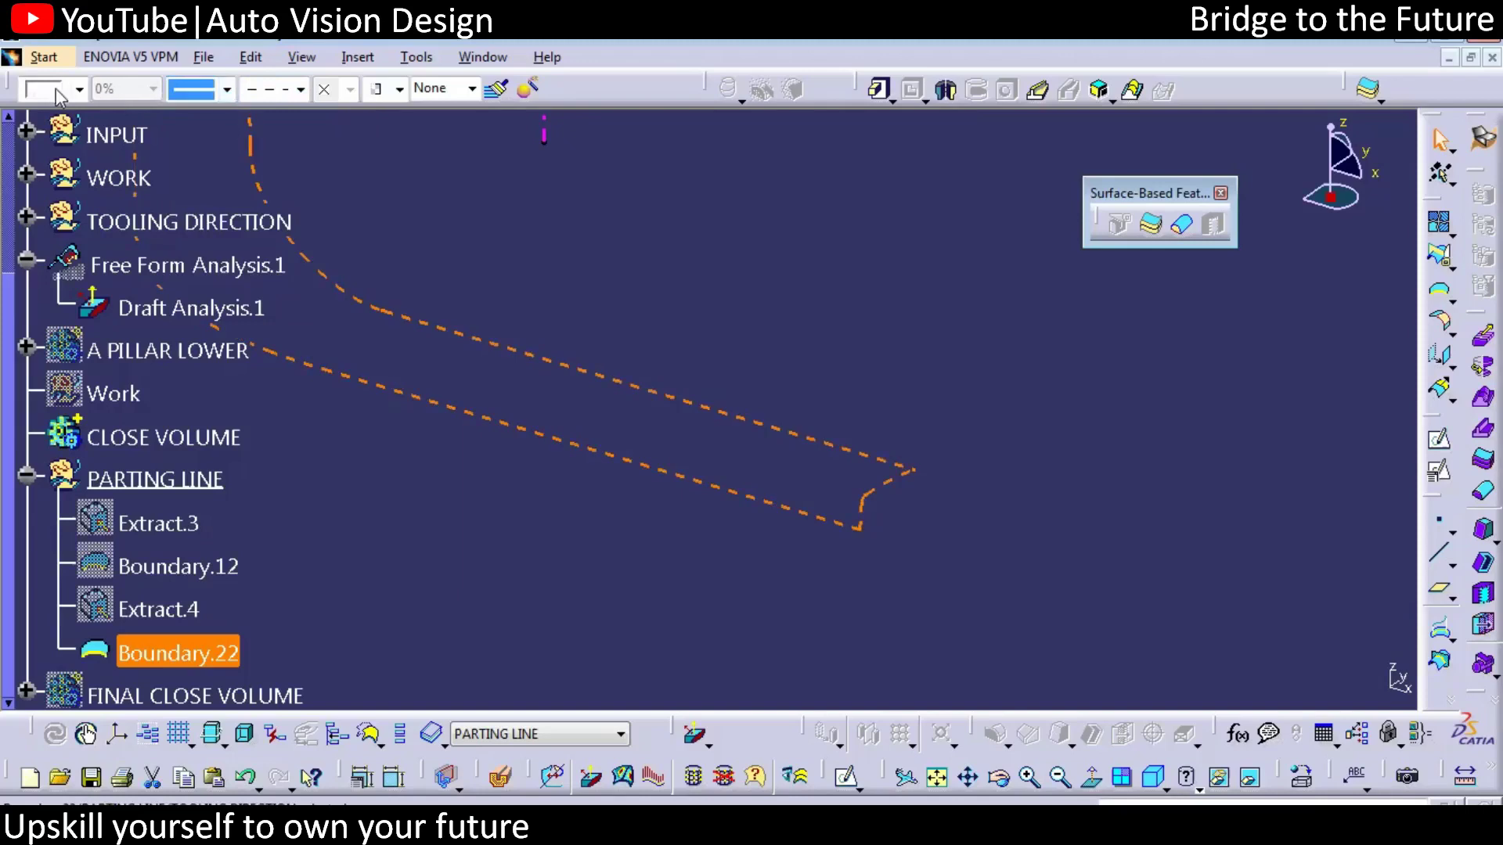
click(78, 89)
click(43, 344)
click(774, 359)
Step: Show the FINAL CLOSE VOLUME body and examine the dashed parting curve along the pillar's lower end face
middle_drag(763, 362, 577, 407)
click(179, 688)
key(space)
middle_drag(771, 464, 692, 413)
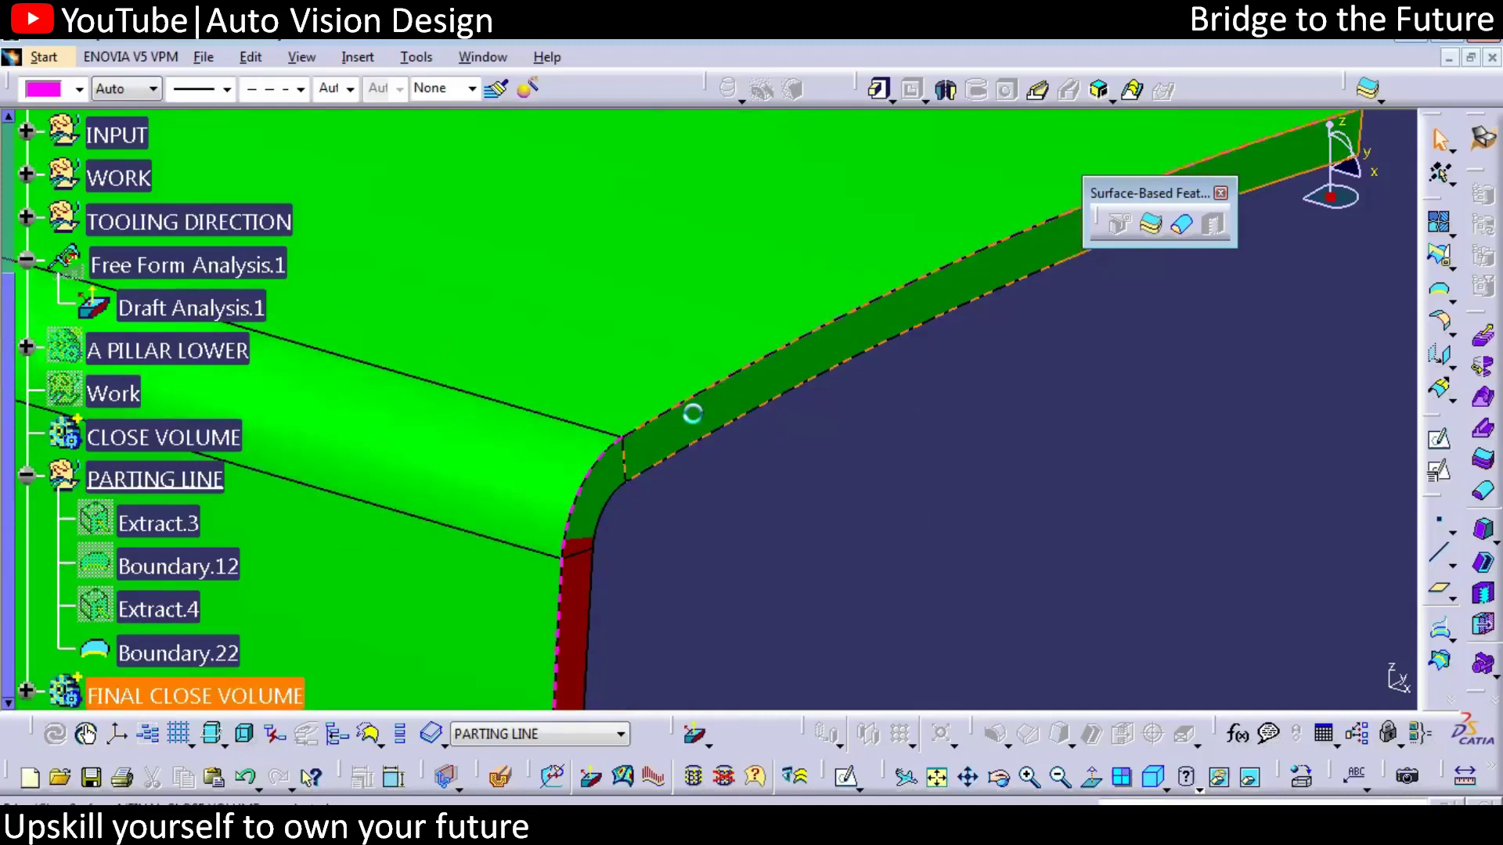
click(669, 445)
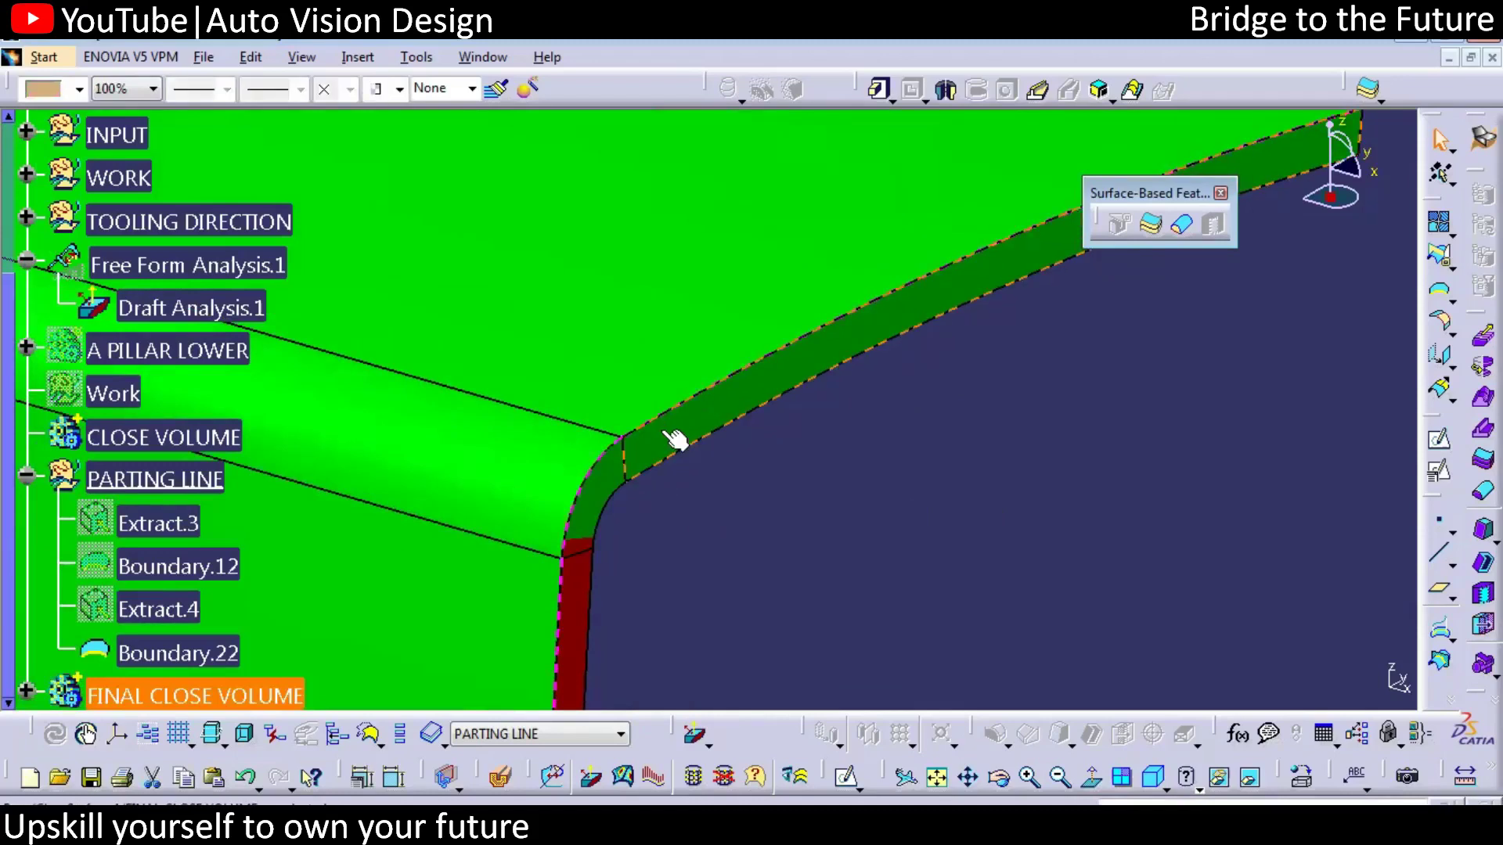
middle_drag(812, 459, 810, 290)
middle_drag(784, 561, 931, 548)
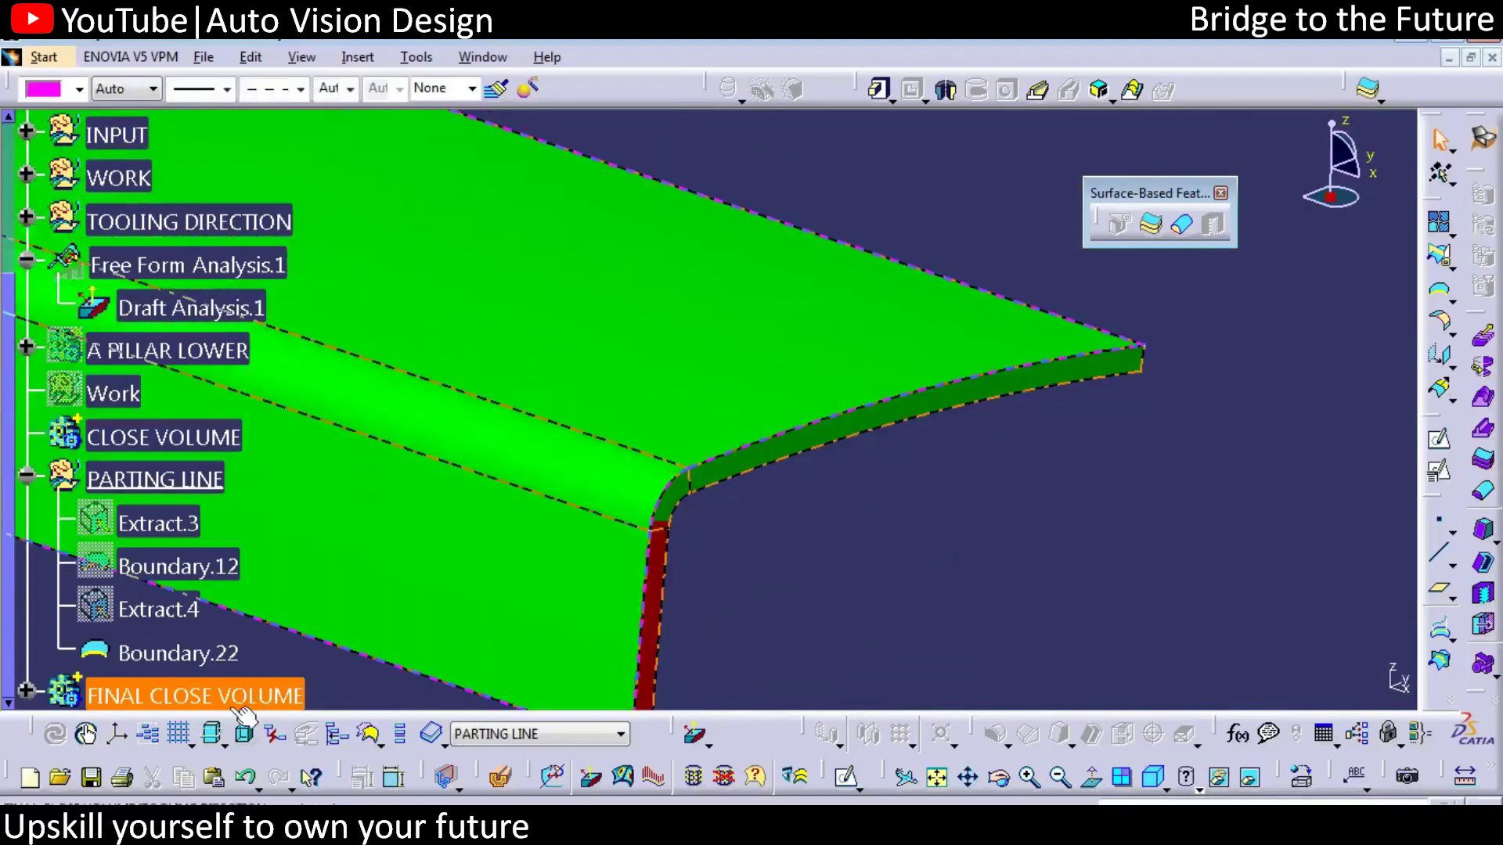
Step: Hide the dashed parting curve and define CloseSurface.4 in FINAL CLOSE VOLUME as the in-work object
click(165, 656)
key(ctrl+h)
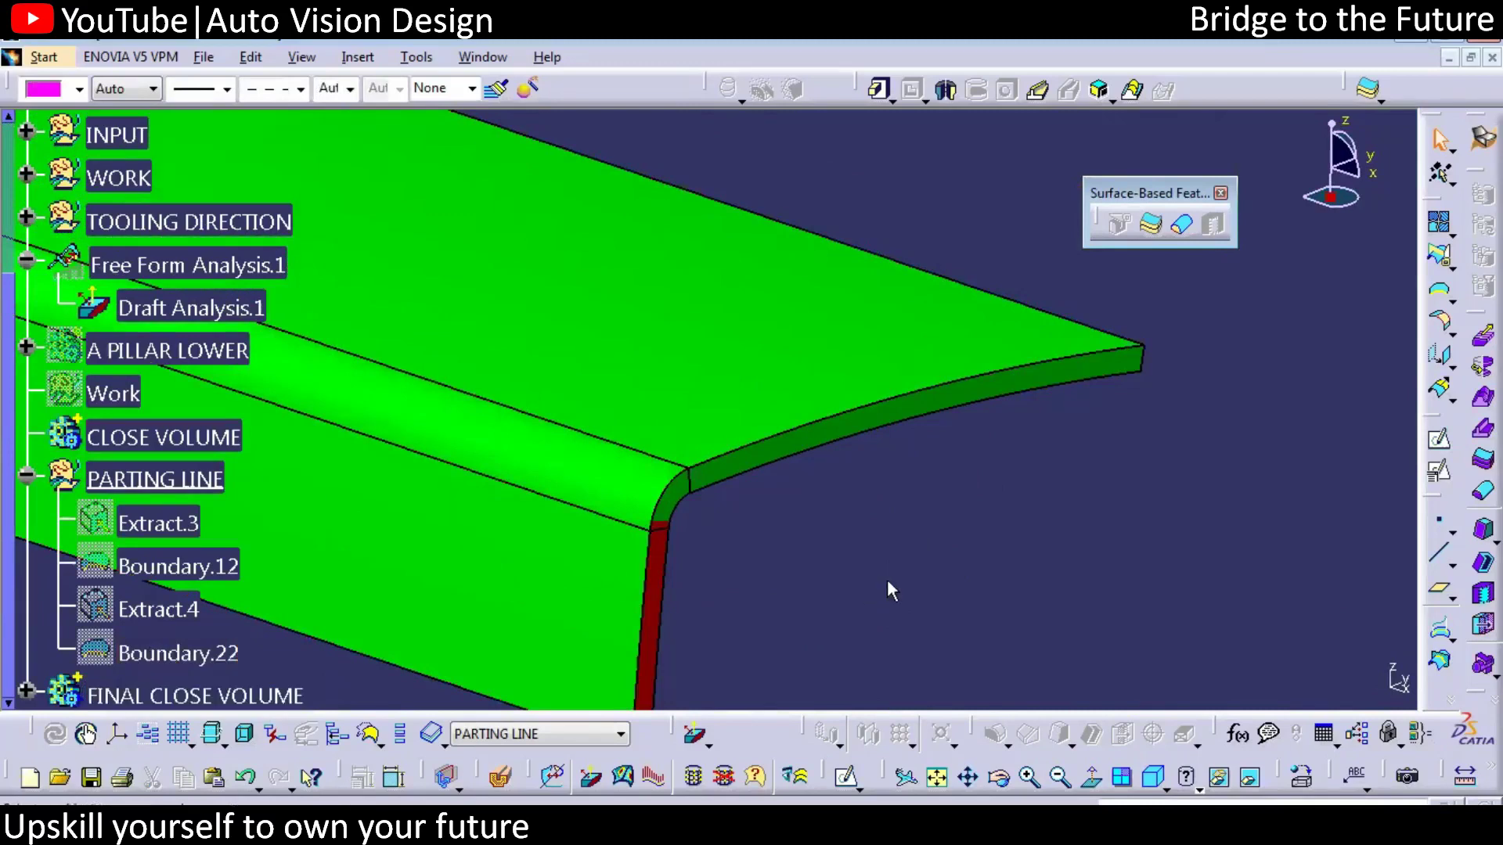
click(1040, 379)
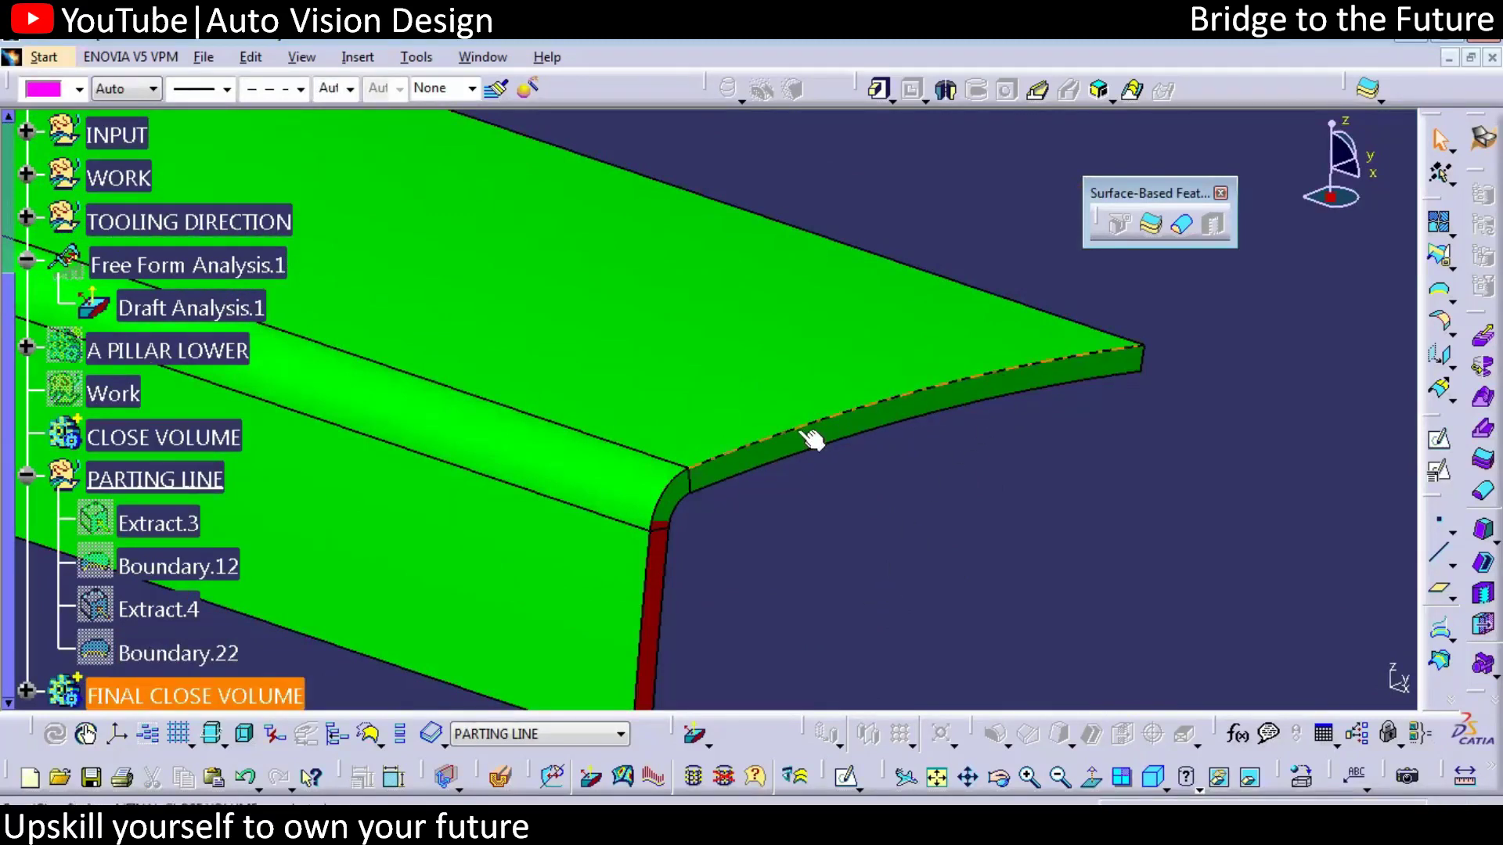
click(27, 690)
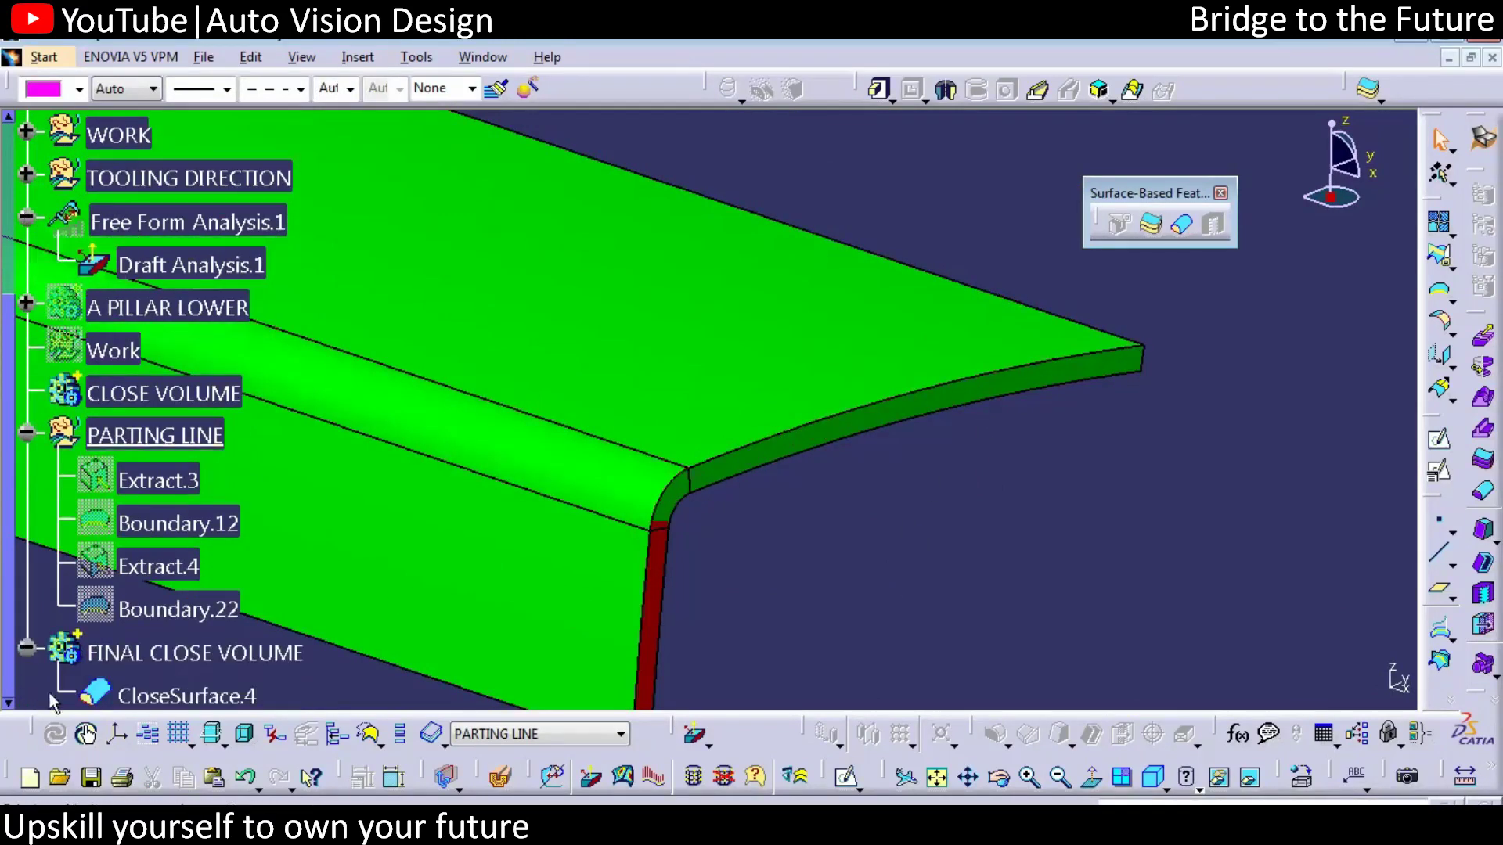
right_click(153, 695)
click(259, 393)
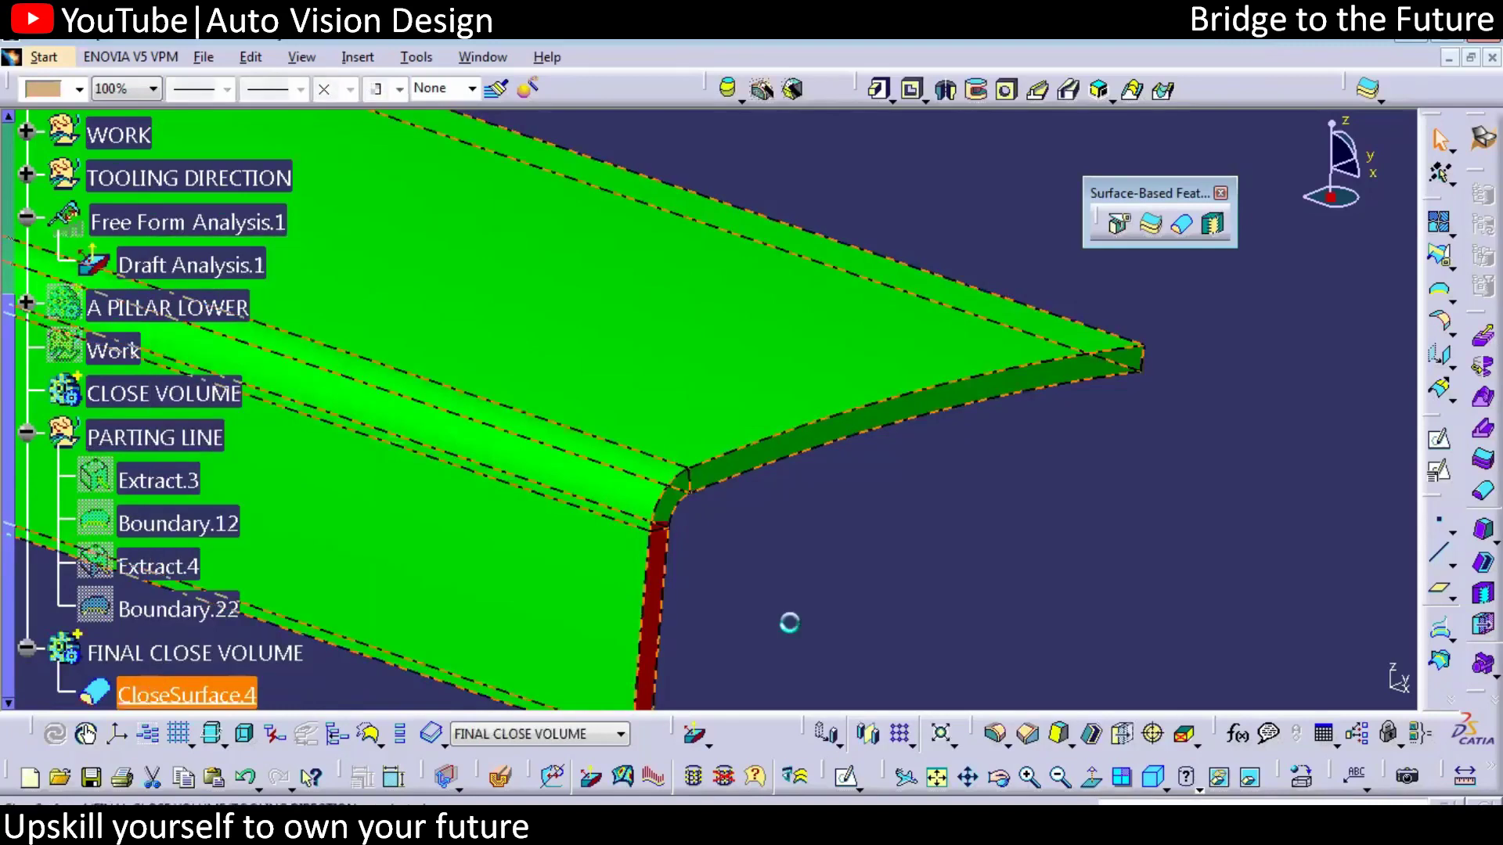
Step: Apply a 0.5 mm edge fillet to the outer edge of the pillar's lower end face with Tangency selection
click(995, 409)
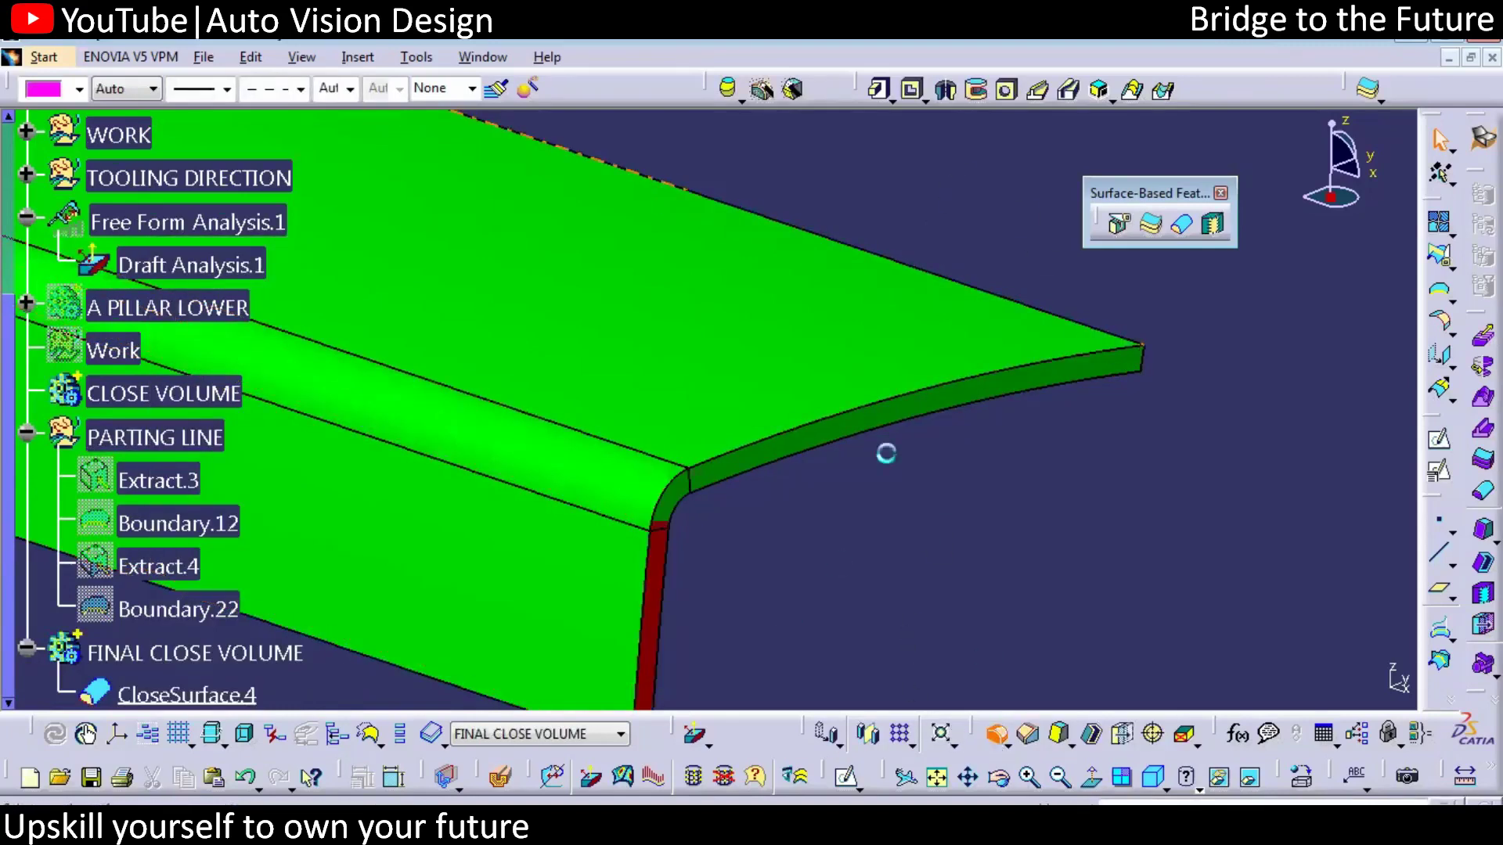
click(786, 443)
key(BackSpace)
text(.5)
key(Return)
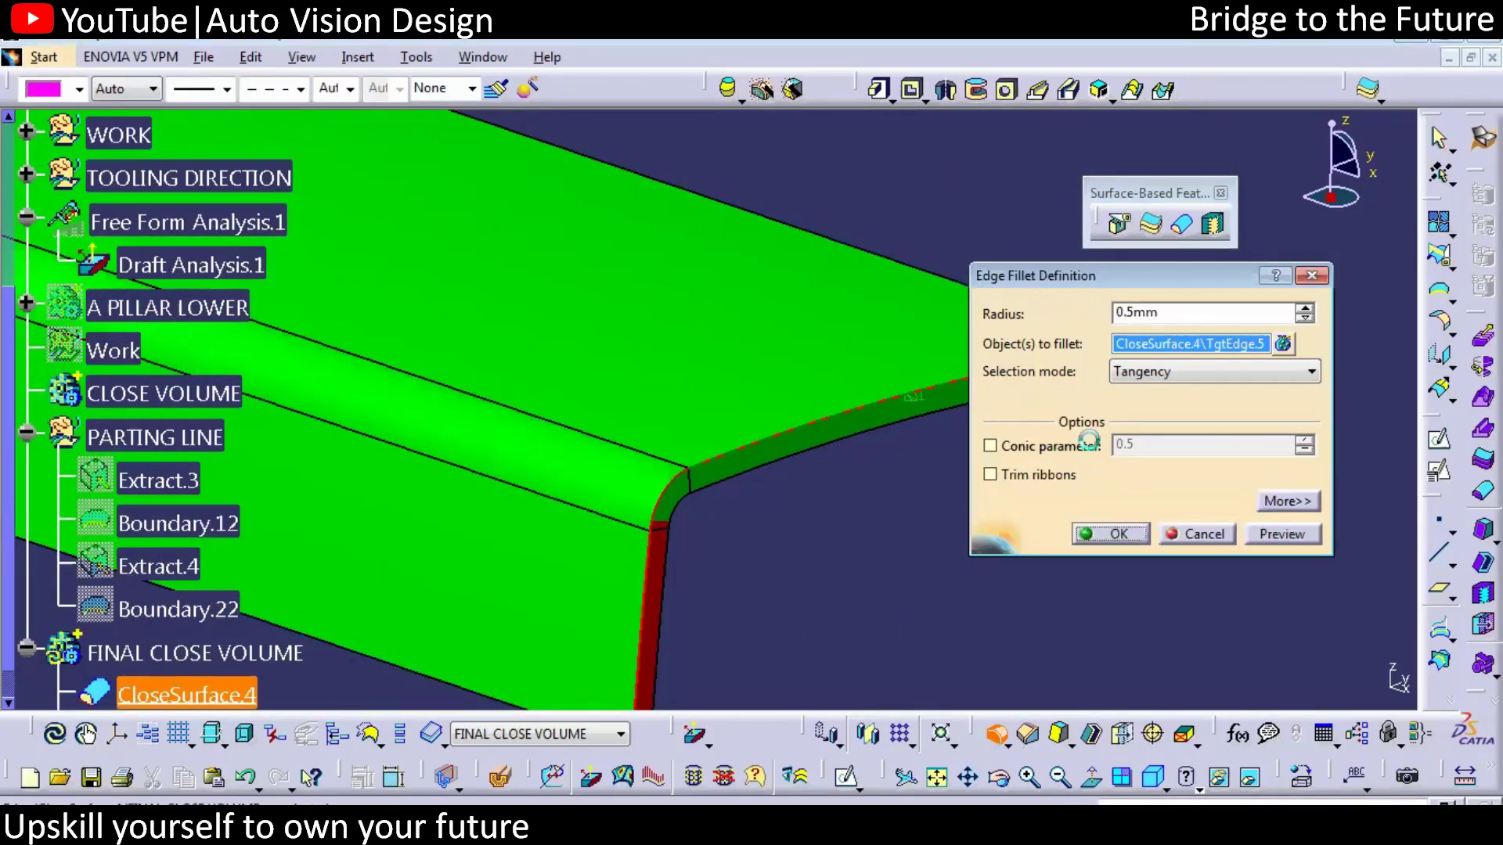
Step: Apply a 0.5 mm edge fillet to the outer edge at the pillar's upper end with Tangency selection
middle_drag(751, 392, 1053, 419)
click(994, 734)
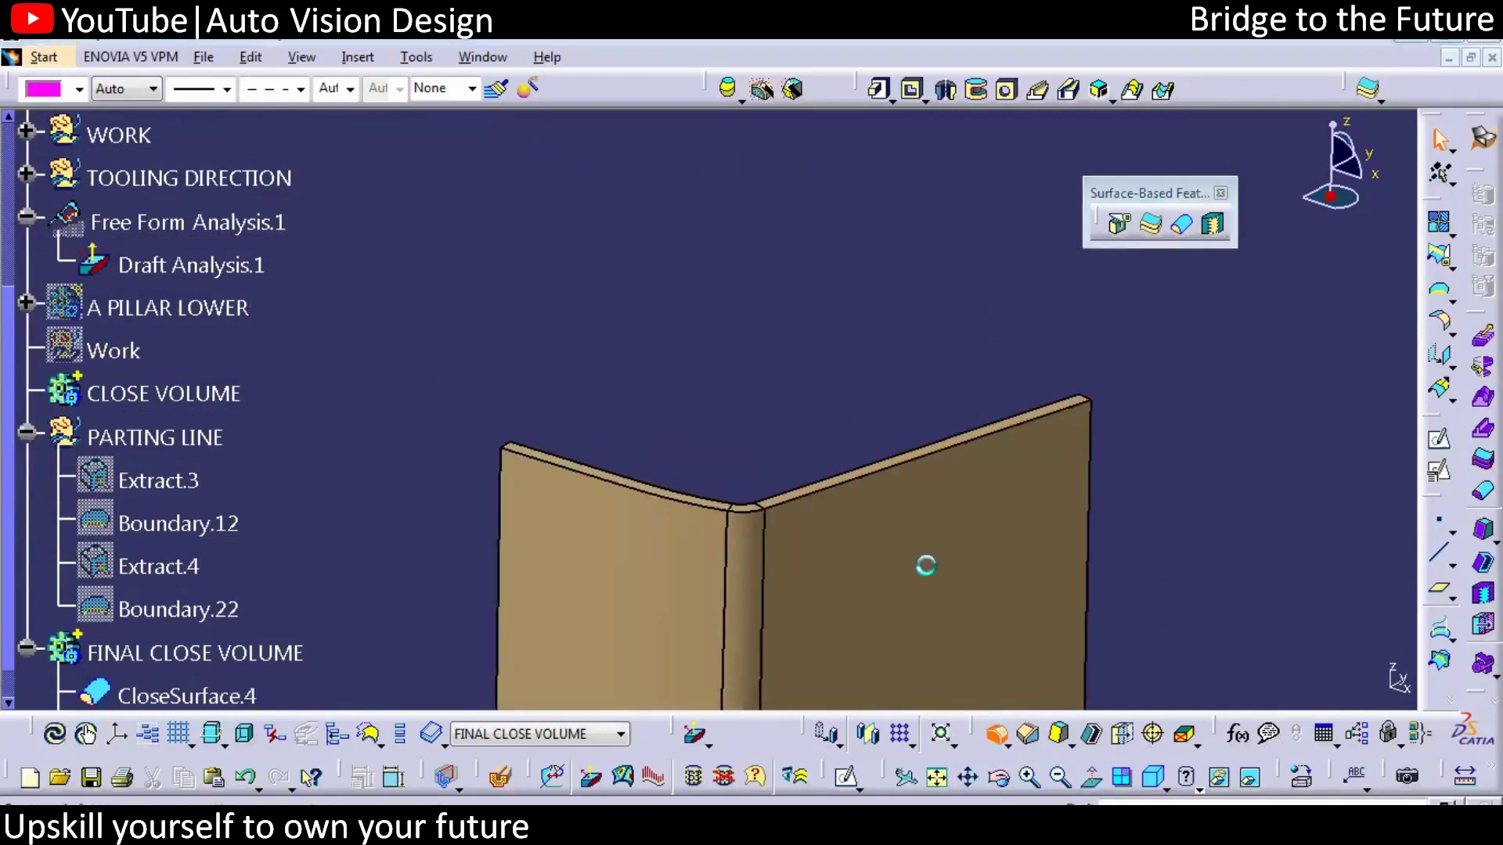
click(887, 485)
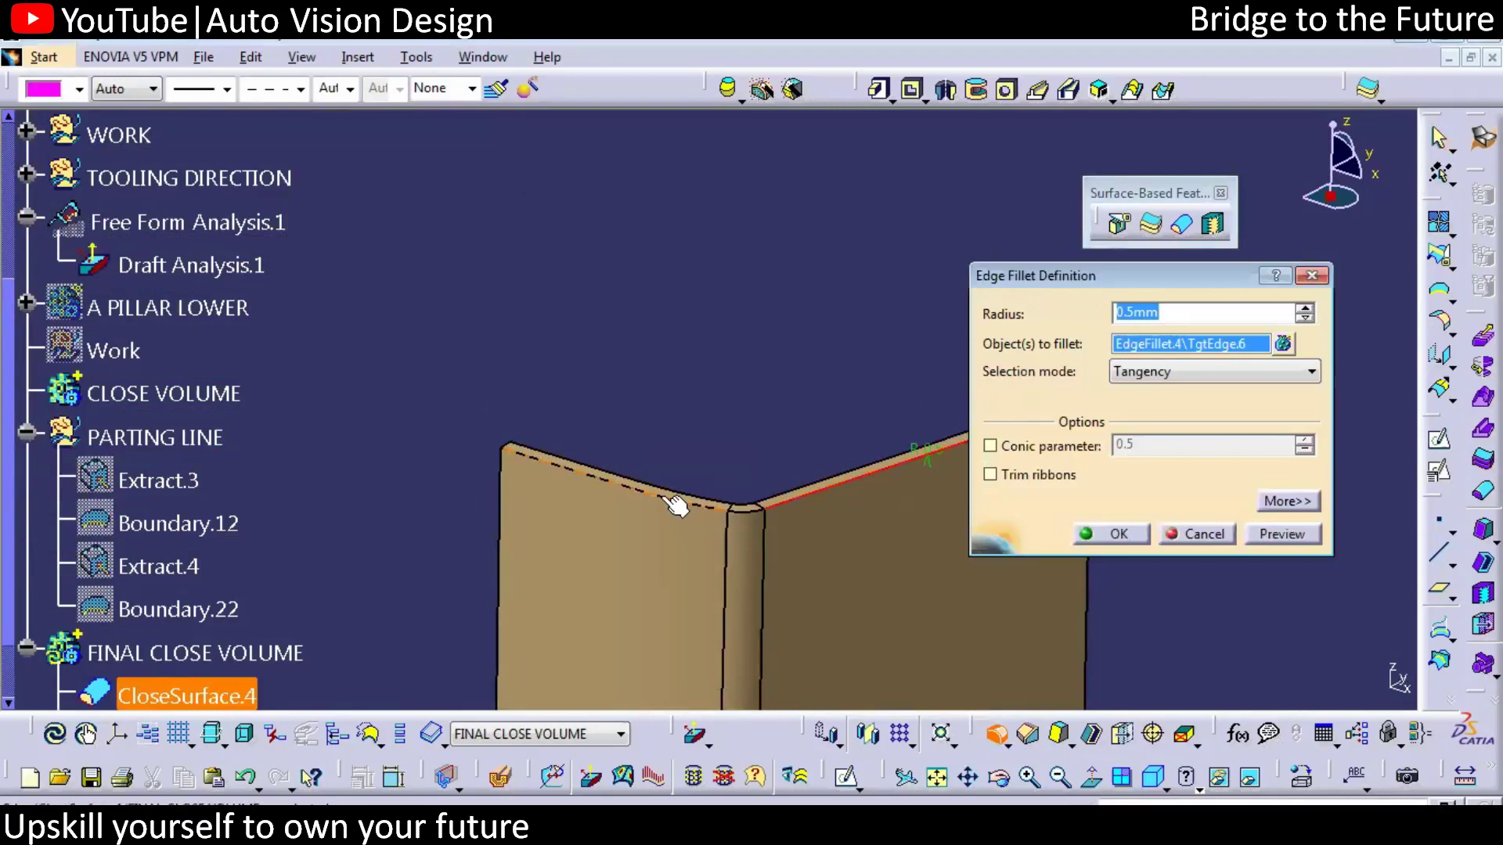
click(1100, 534)
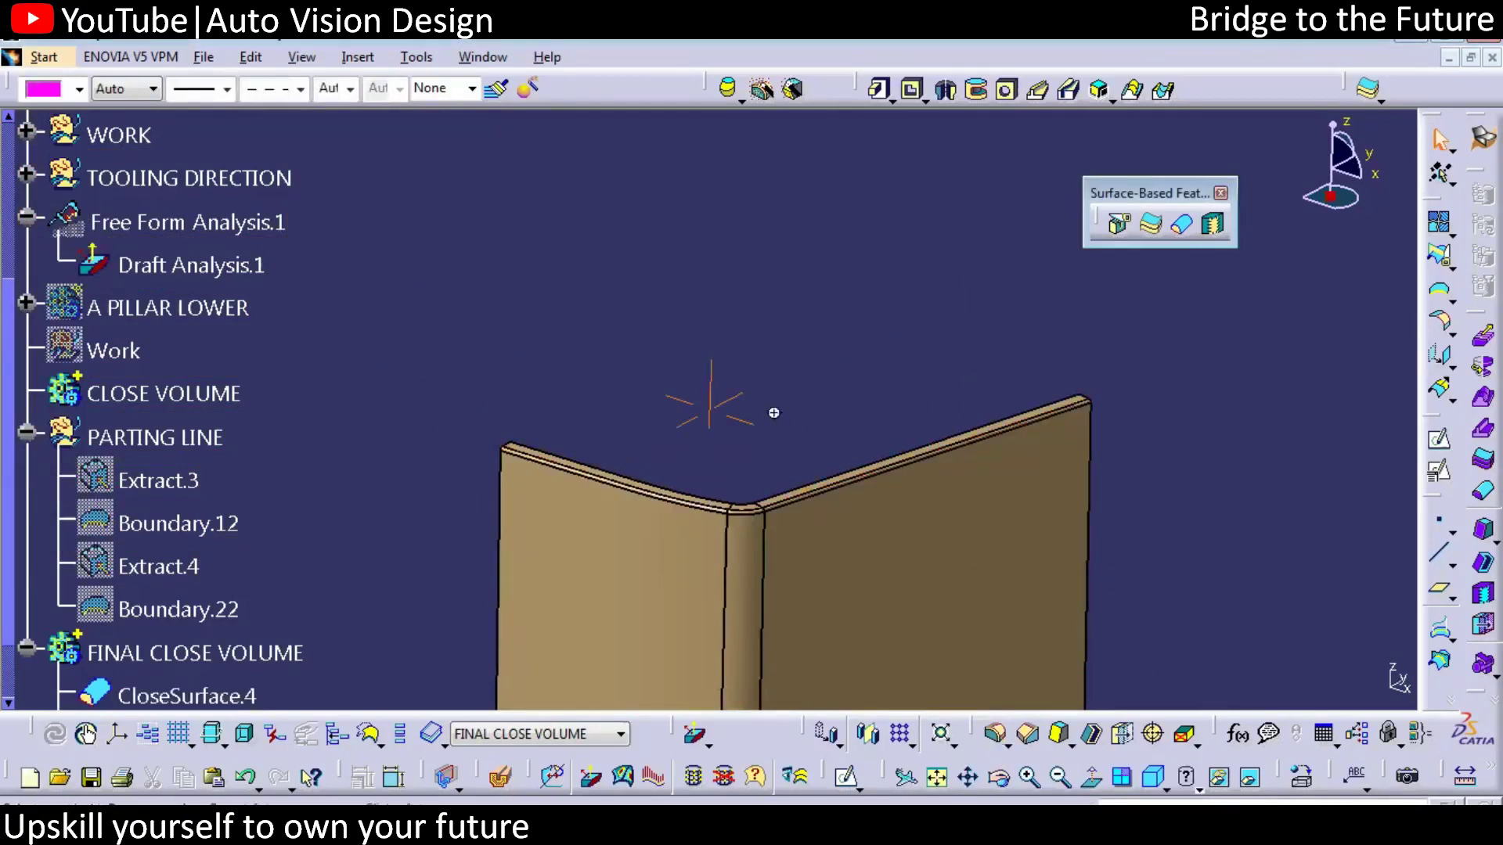
Step: Define the FINAL CLOSE VOLUME body as the in-work object
middle_drag(778, 416, 745, 339)
click(166, 611)
click(106, 630)
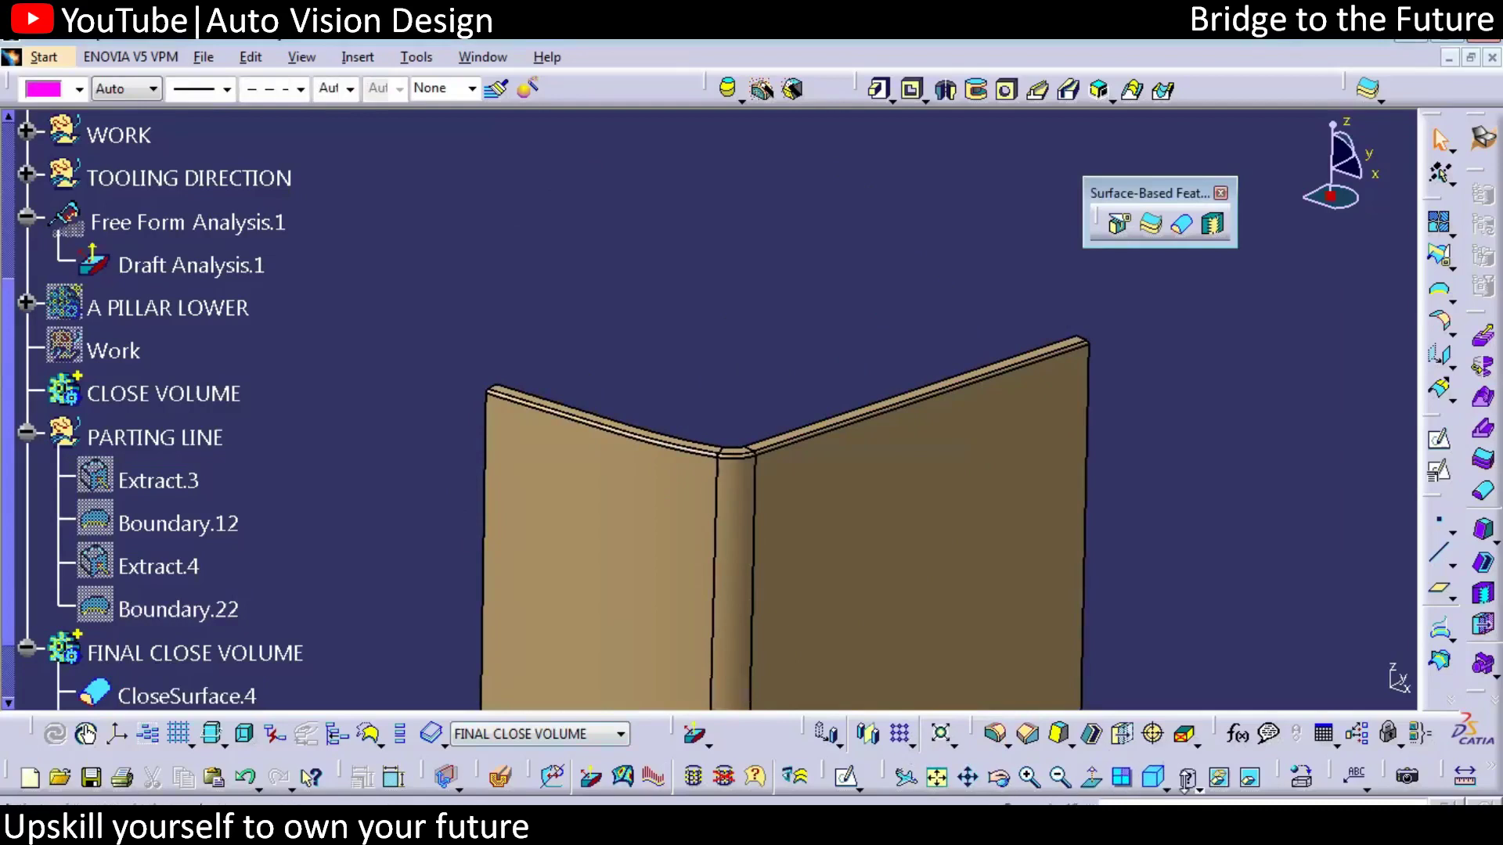
click(1197, 740)
click(191, 651)
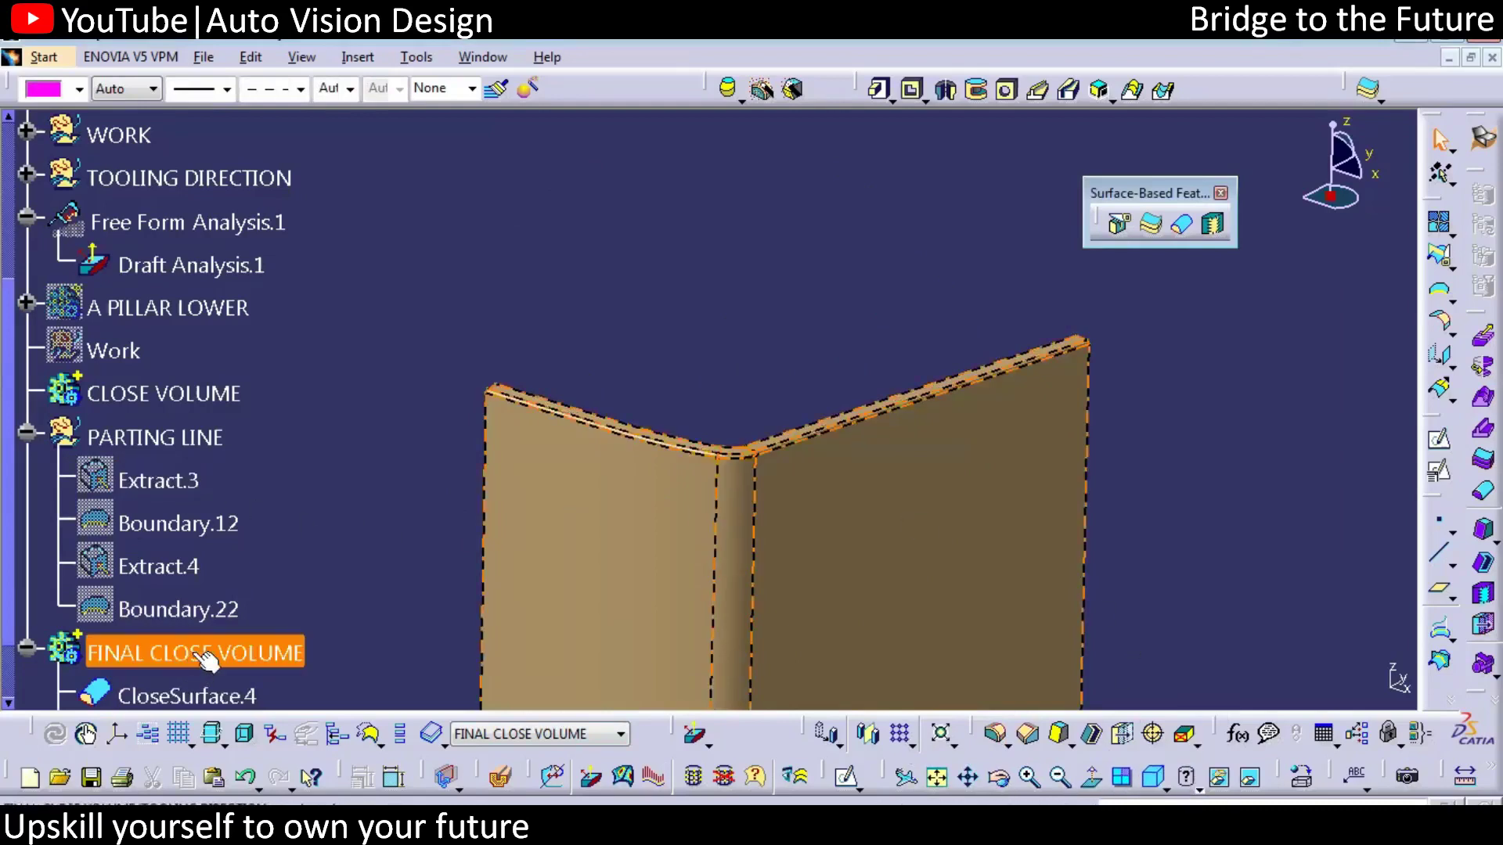
right_click(191, 651)
click(294, 359)
Step: Switch to the customized view mode and display Draft Analysis.1 on the filleted pillar body, accepting its current settings
click(1197, 740)
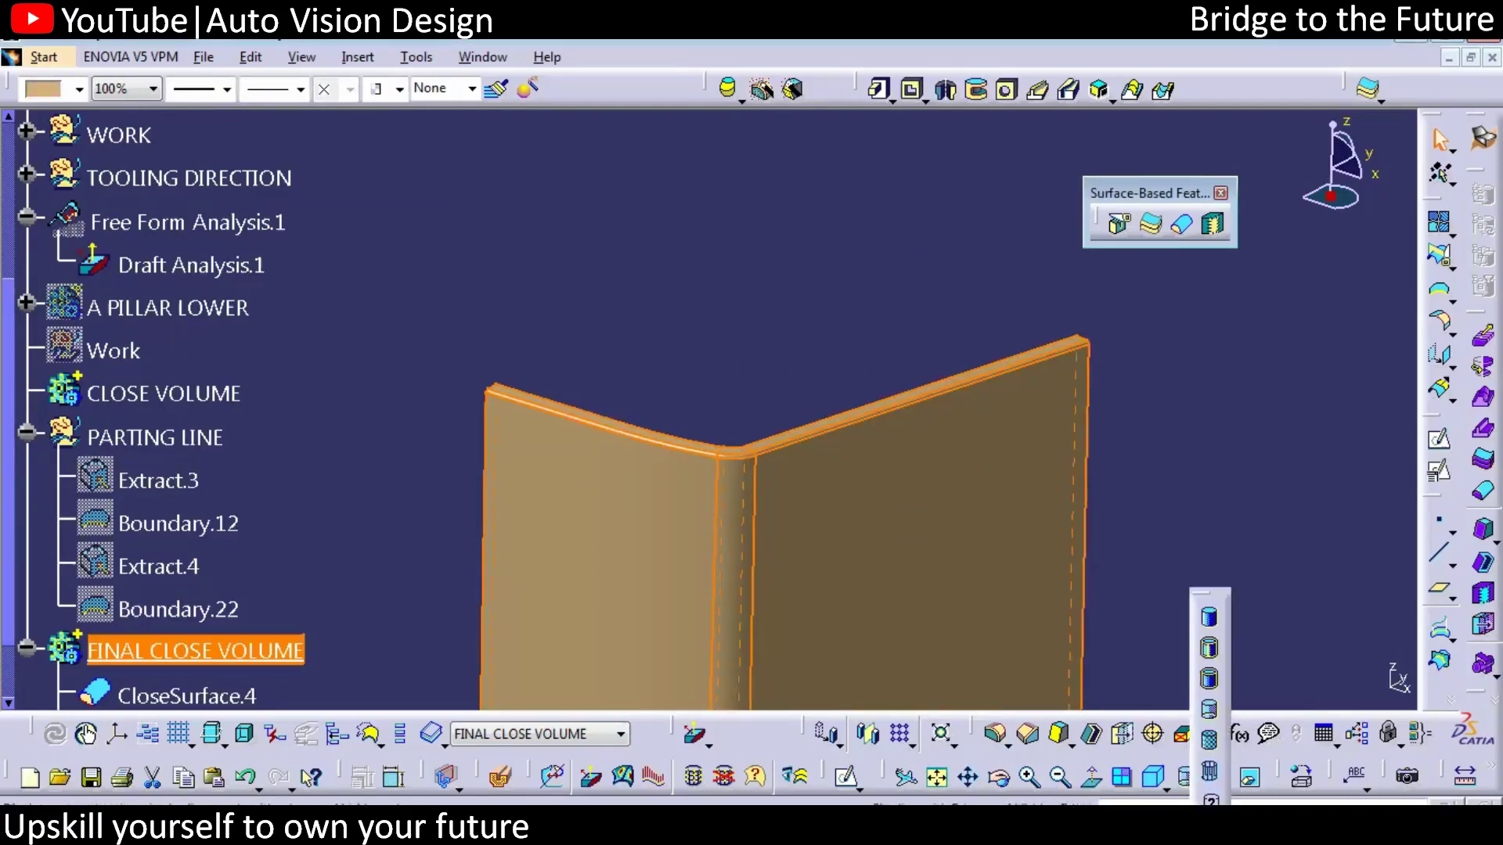
click(1210, 799)
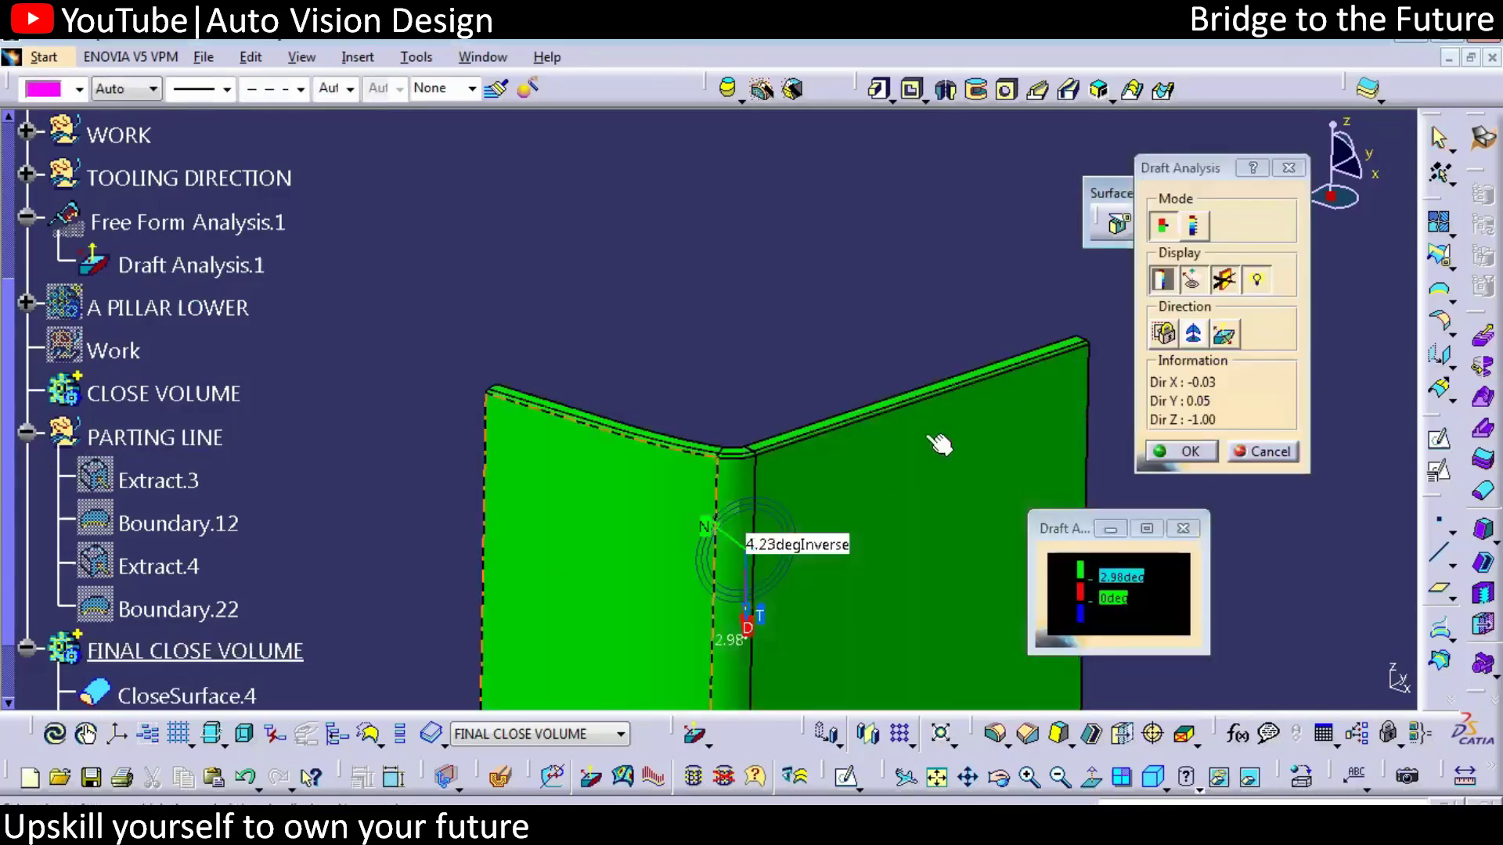
click(1182, 451)
middle_drag(980, 342, 884, 511)
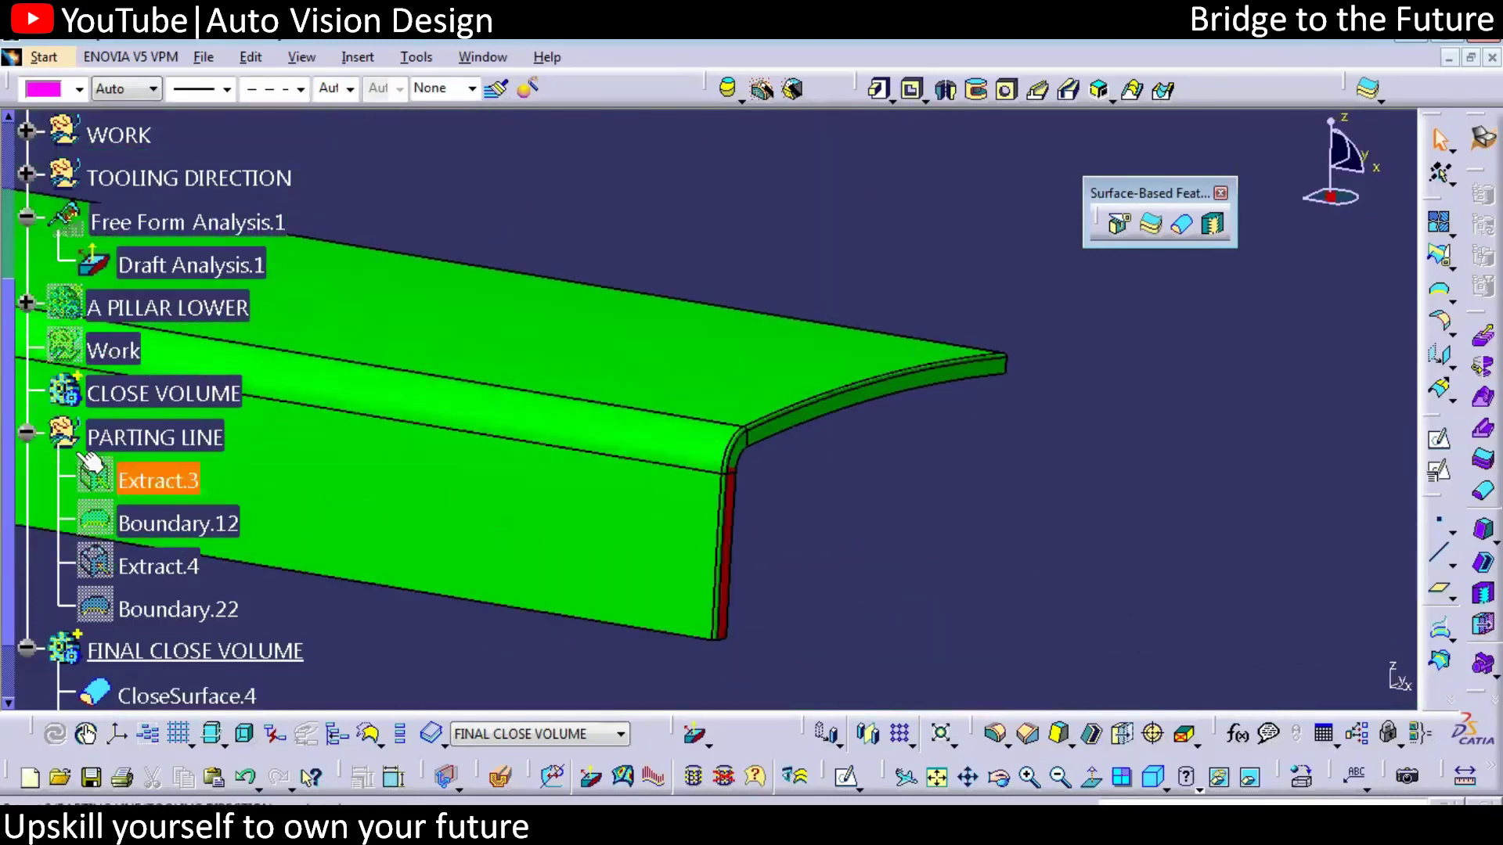
Step: Define PARTING LINE as the in-work object and extract the filleted pillar's outer surface with Tangent continuity
click(117, 436)
right_click(117, 437)
click(207, 529)
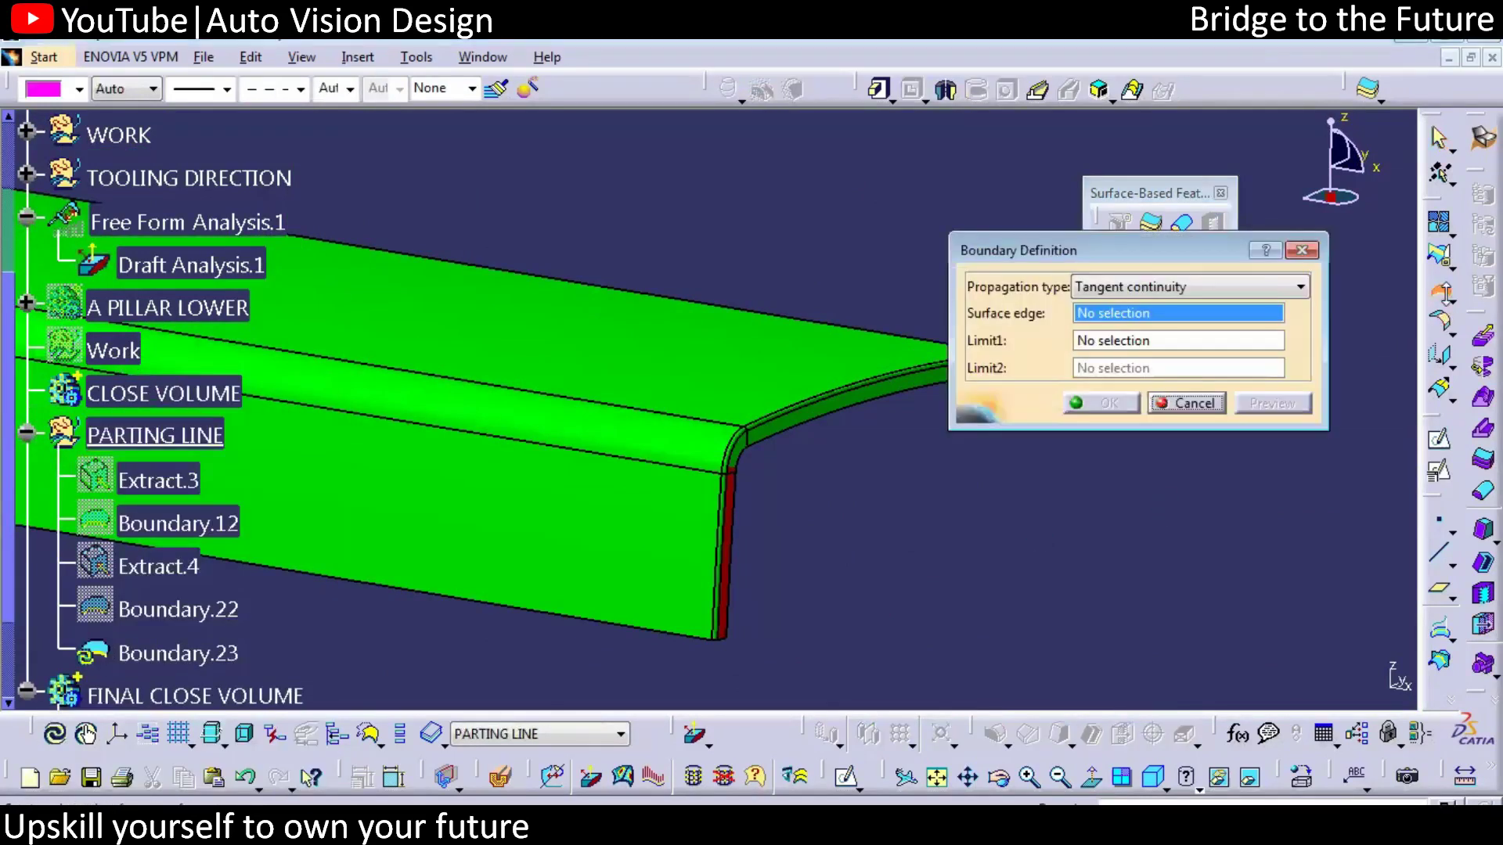
click(1452, 302)
click(1447, 313)
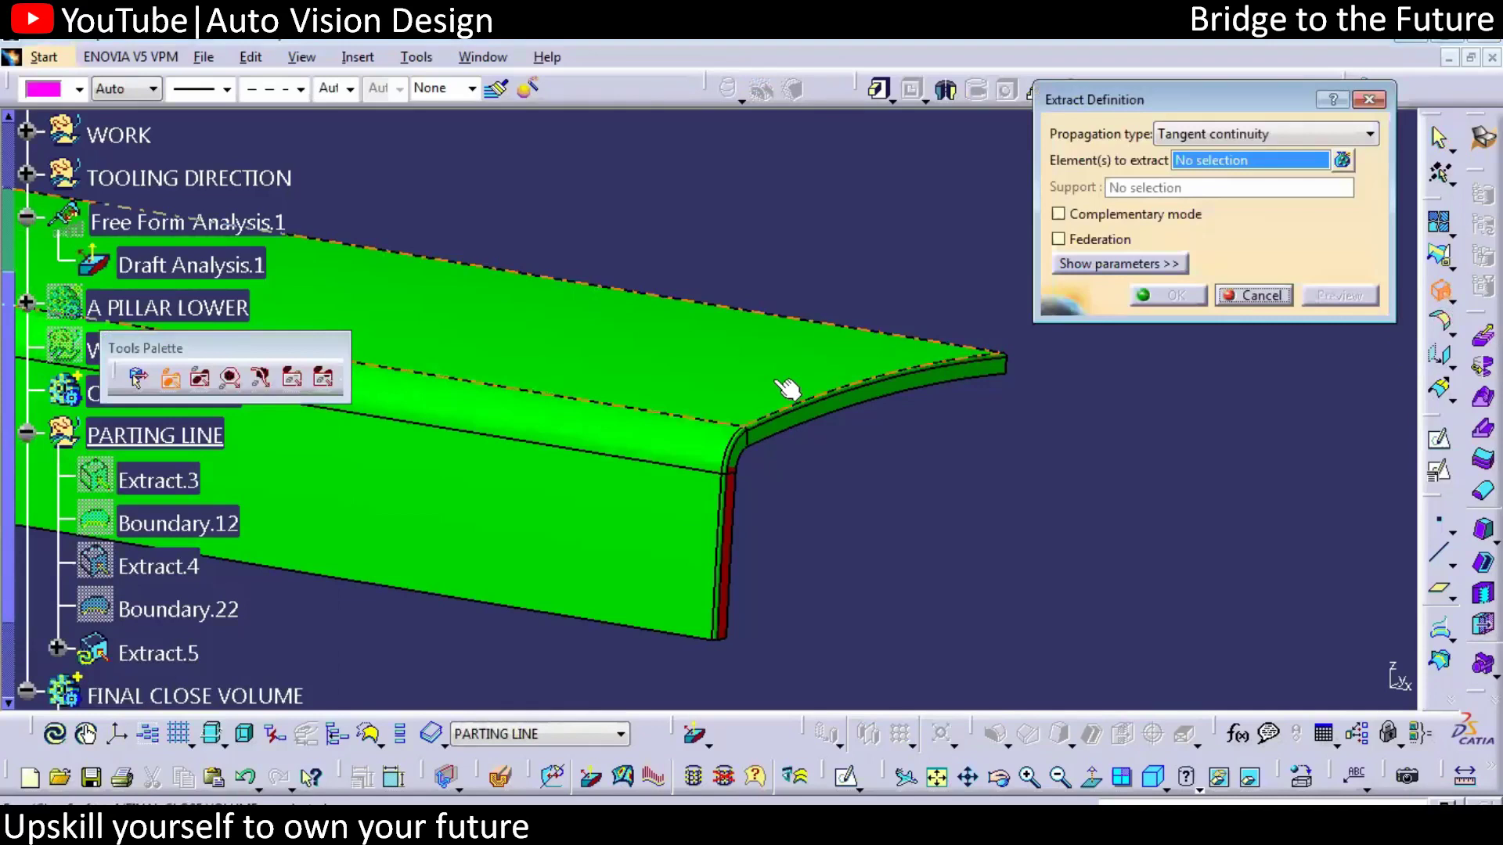
click(788, 389)
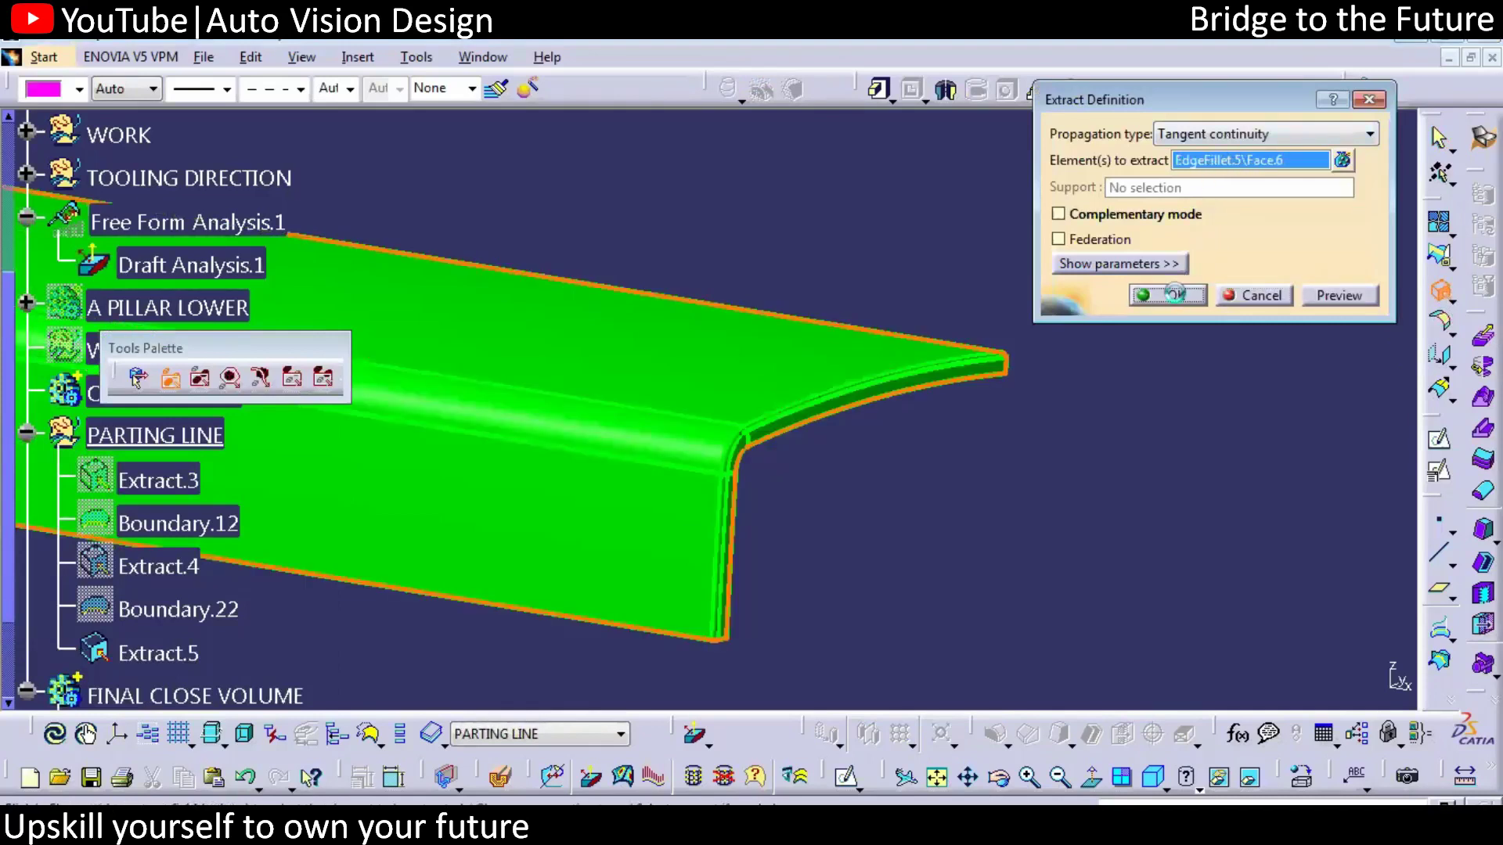
click(1174, 294)
Step: Redefine Boundary.22 with Extract.5 as its surface edge, showing the boundary curve in place of the extract
click(151, 619)
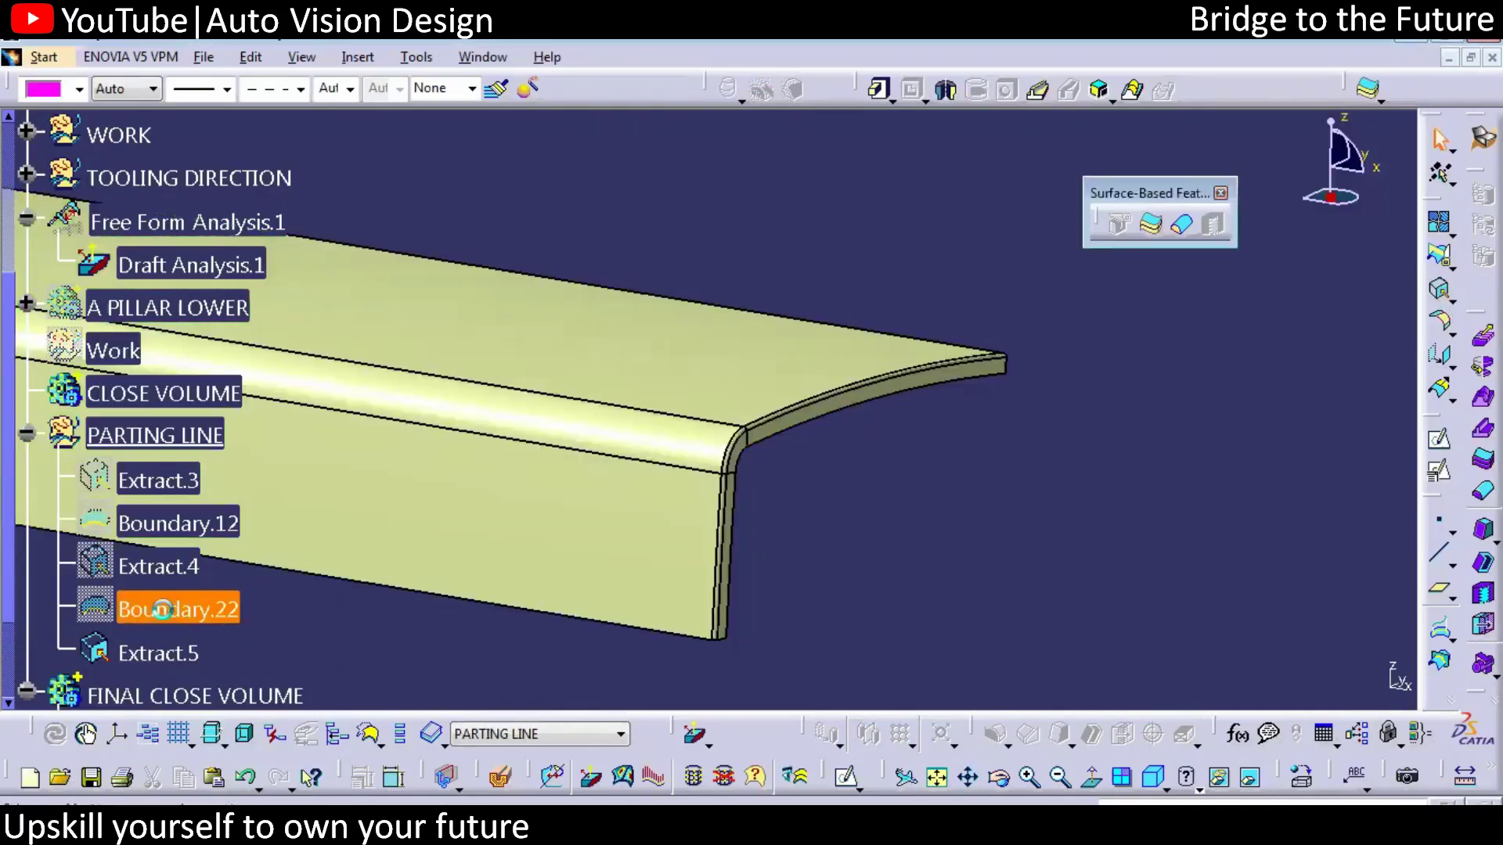
double_click(162, 609)
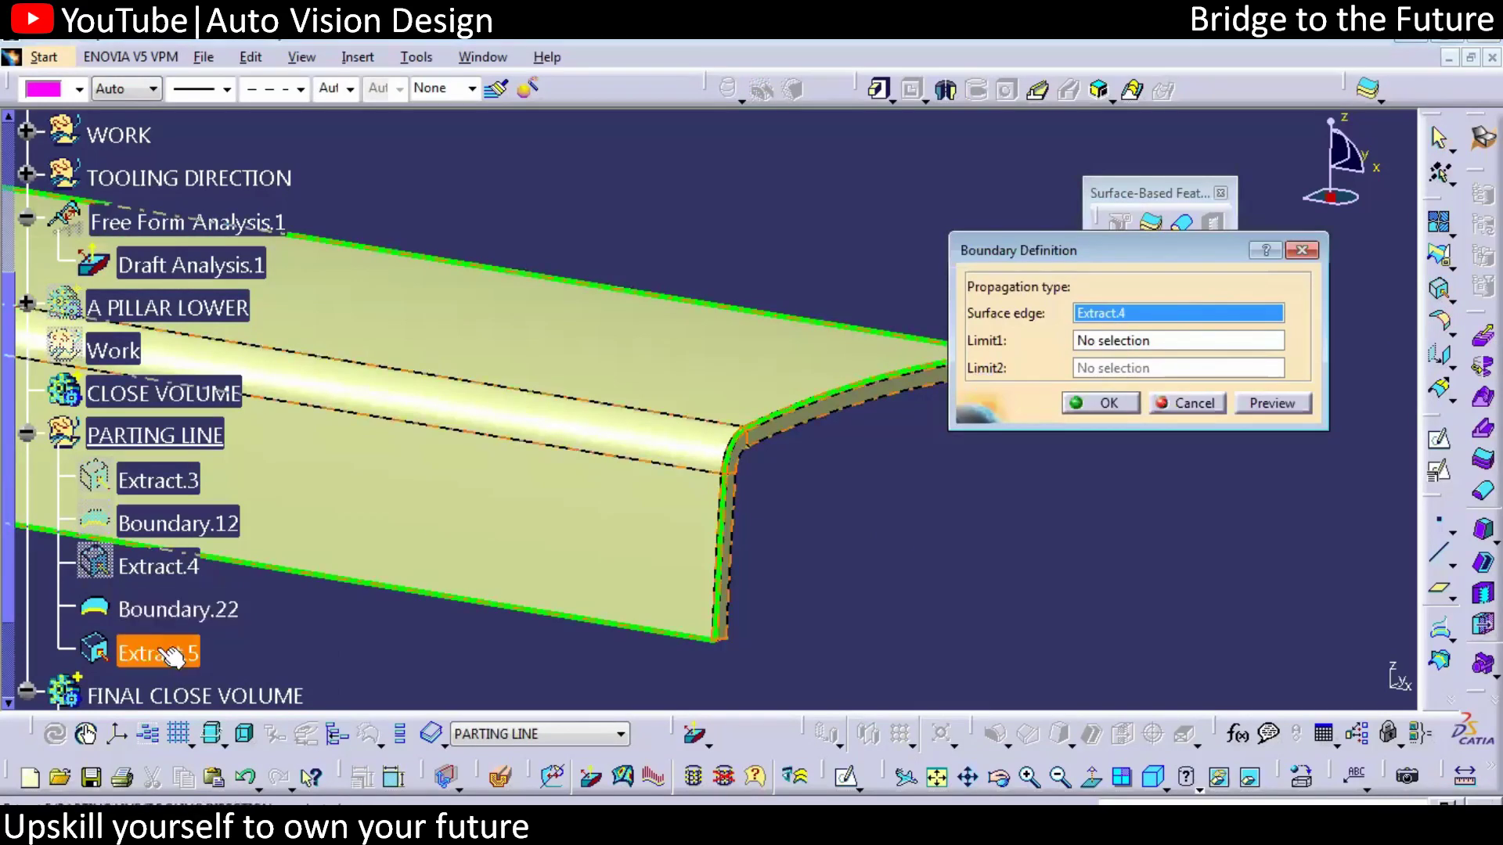
click(1091, 403)
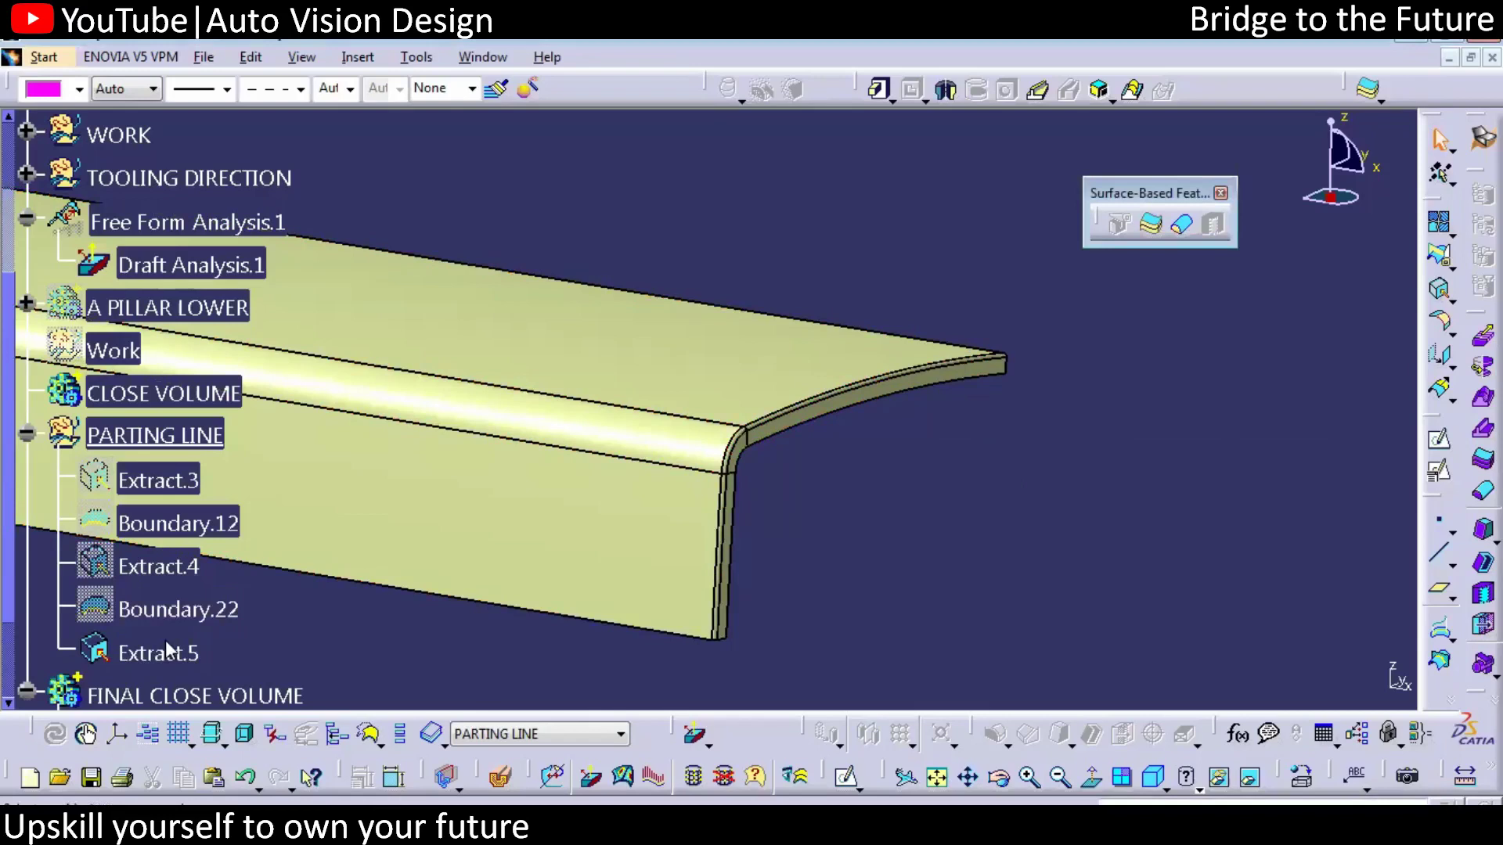
Step: Examine the updated dashed parting line around the filleted pillar ends and side edges against the draft analysis colours
middle_drag(1010, 493, 1060, 530)
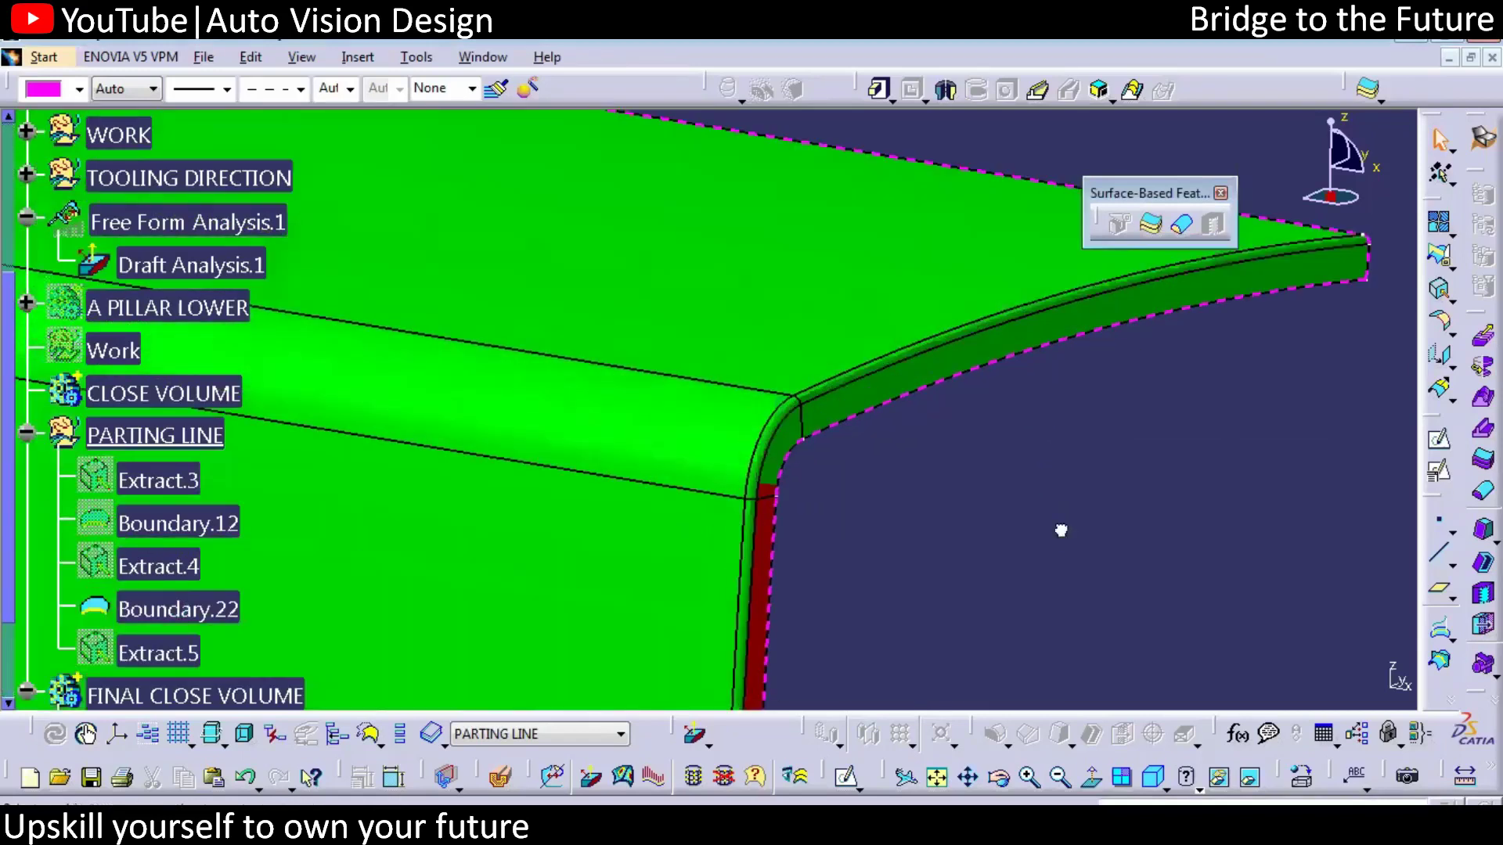
middle_drag(804, 584, 855, 499)
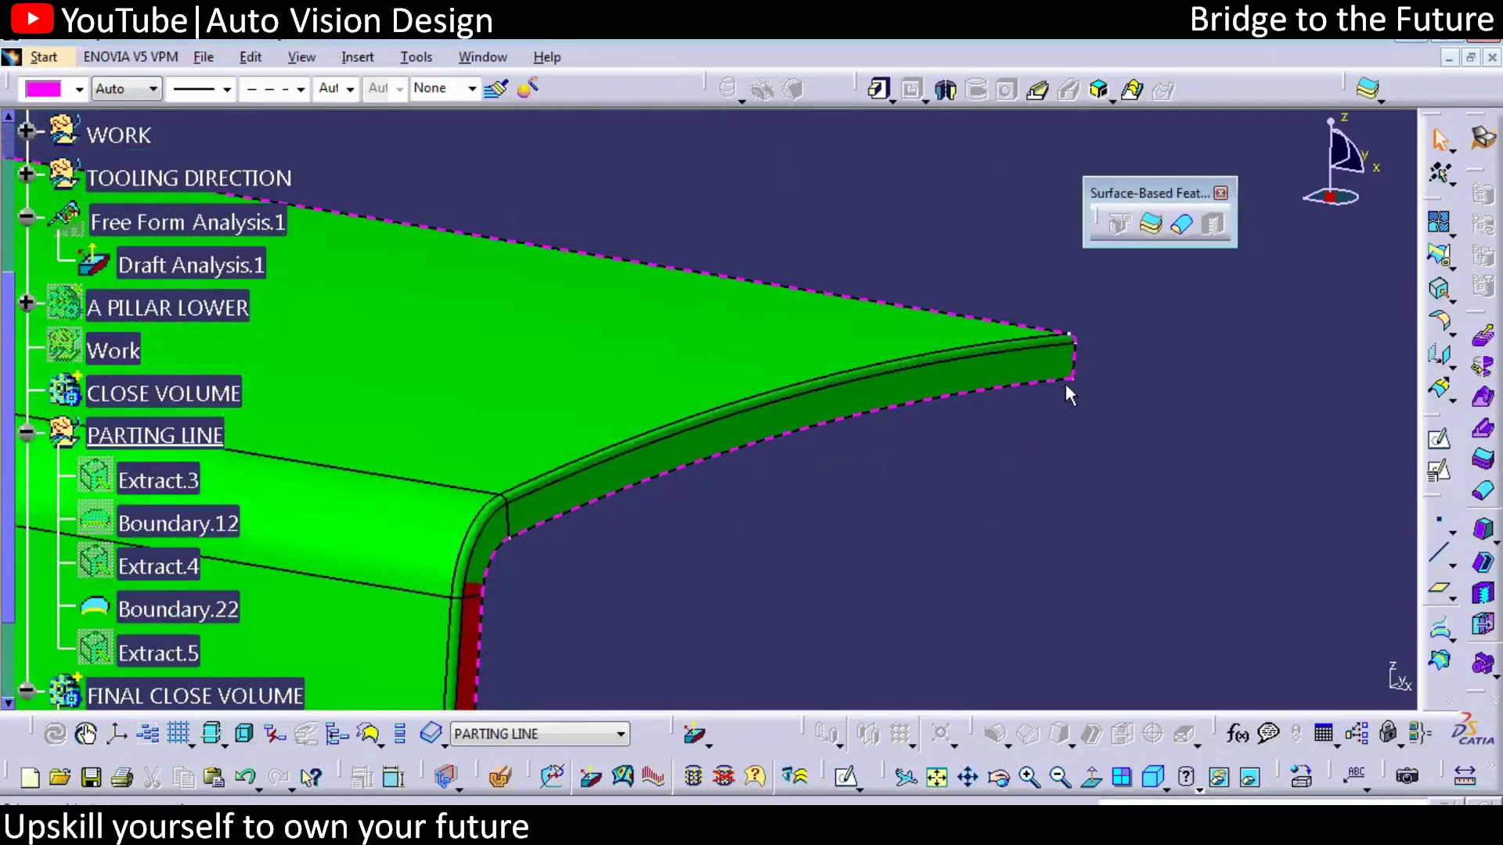
middle_drag(814, 552, 979, 362)
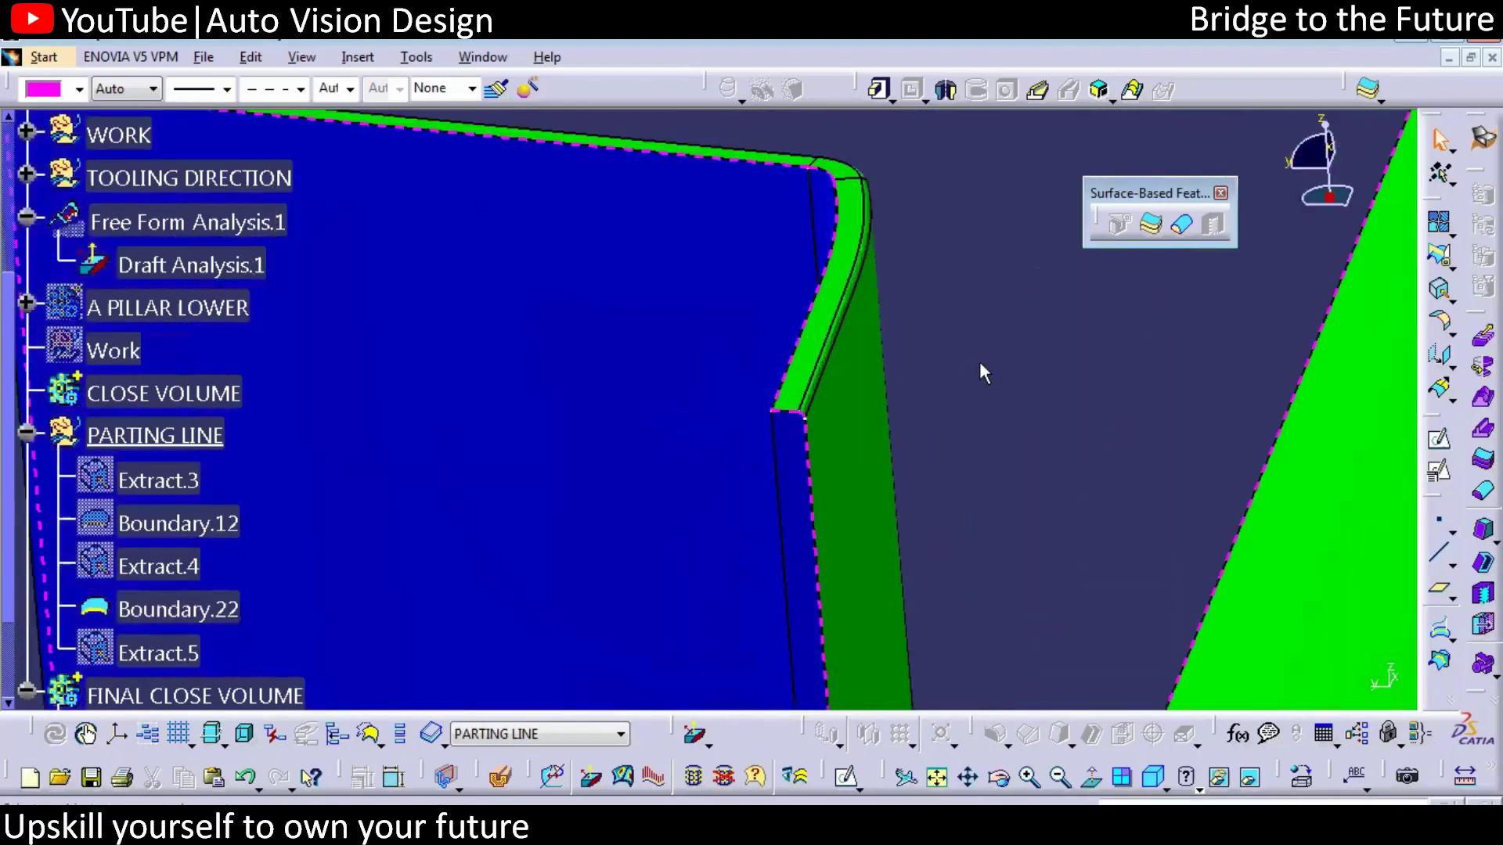
click(808, 463)
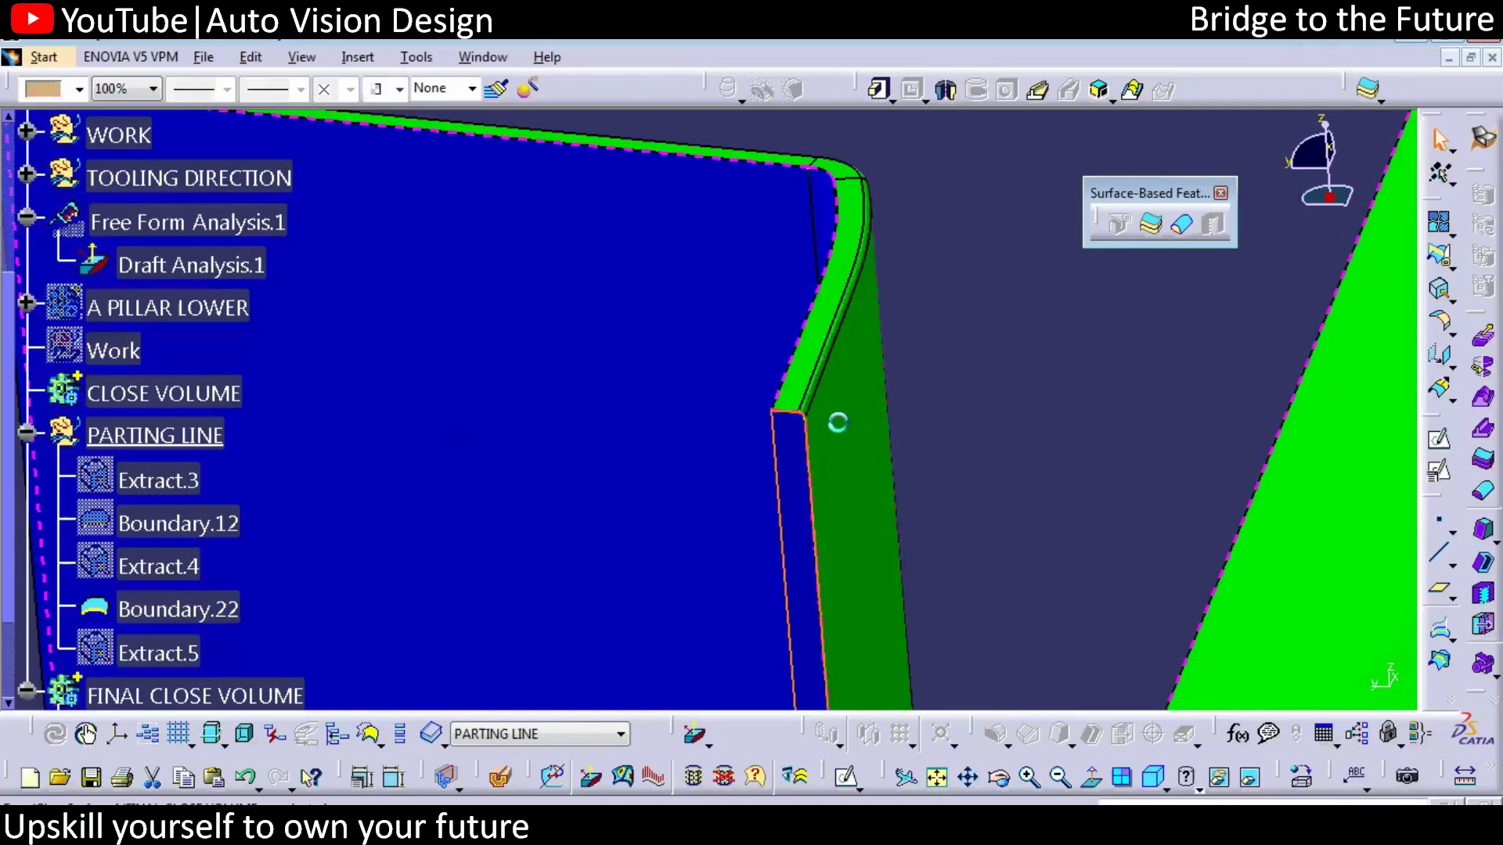
click(931, 379)
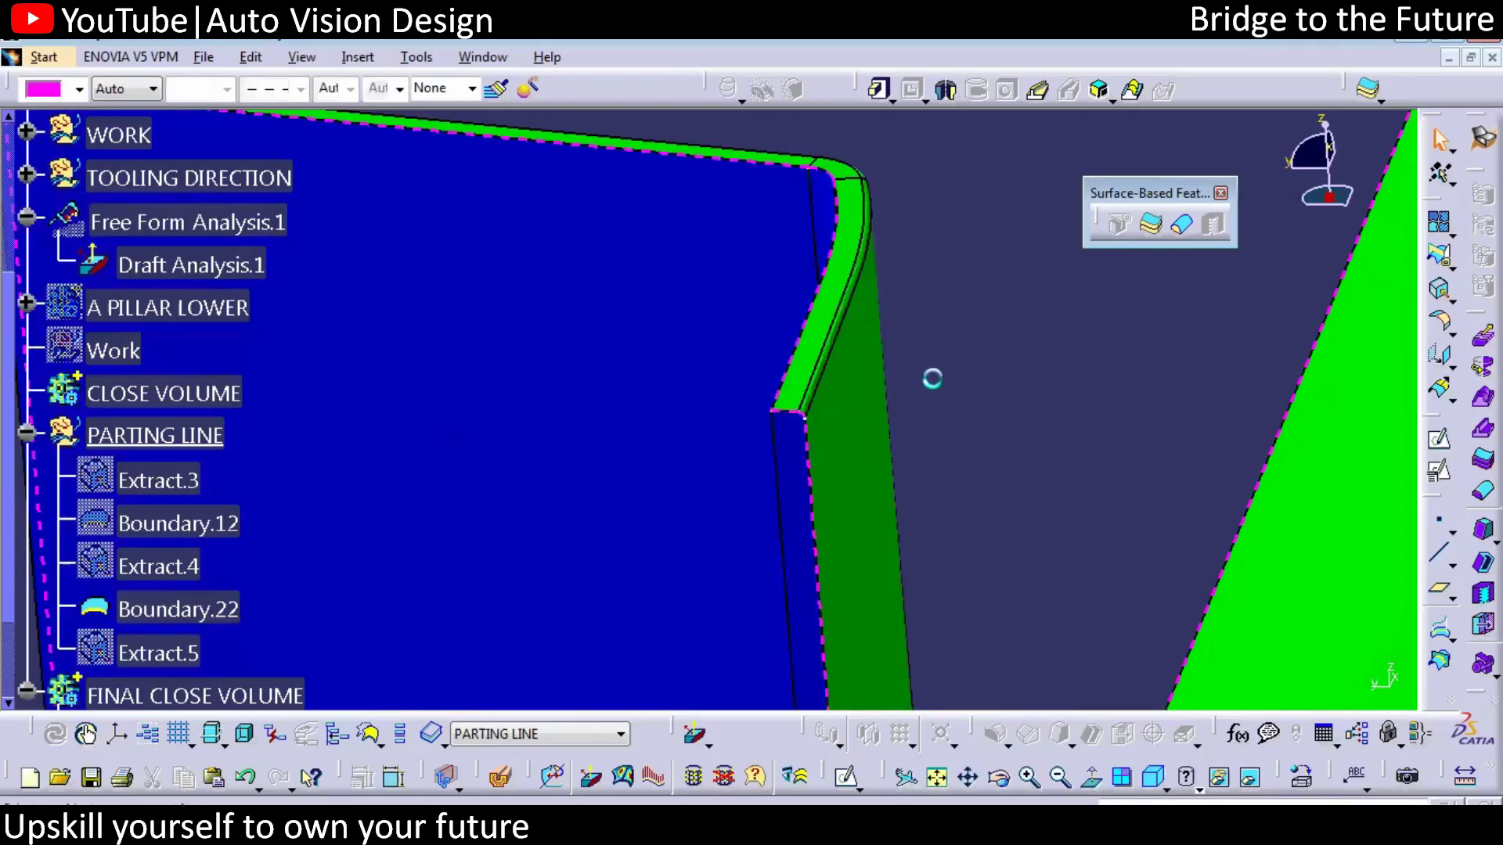
middle_drag(963, 374, 983, 576)
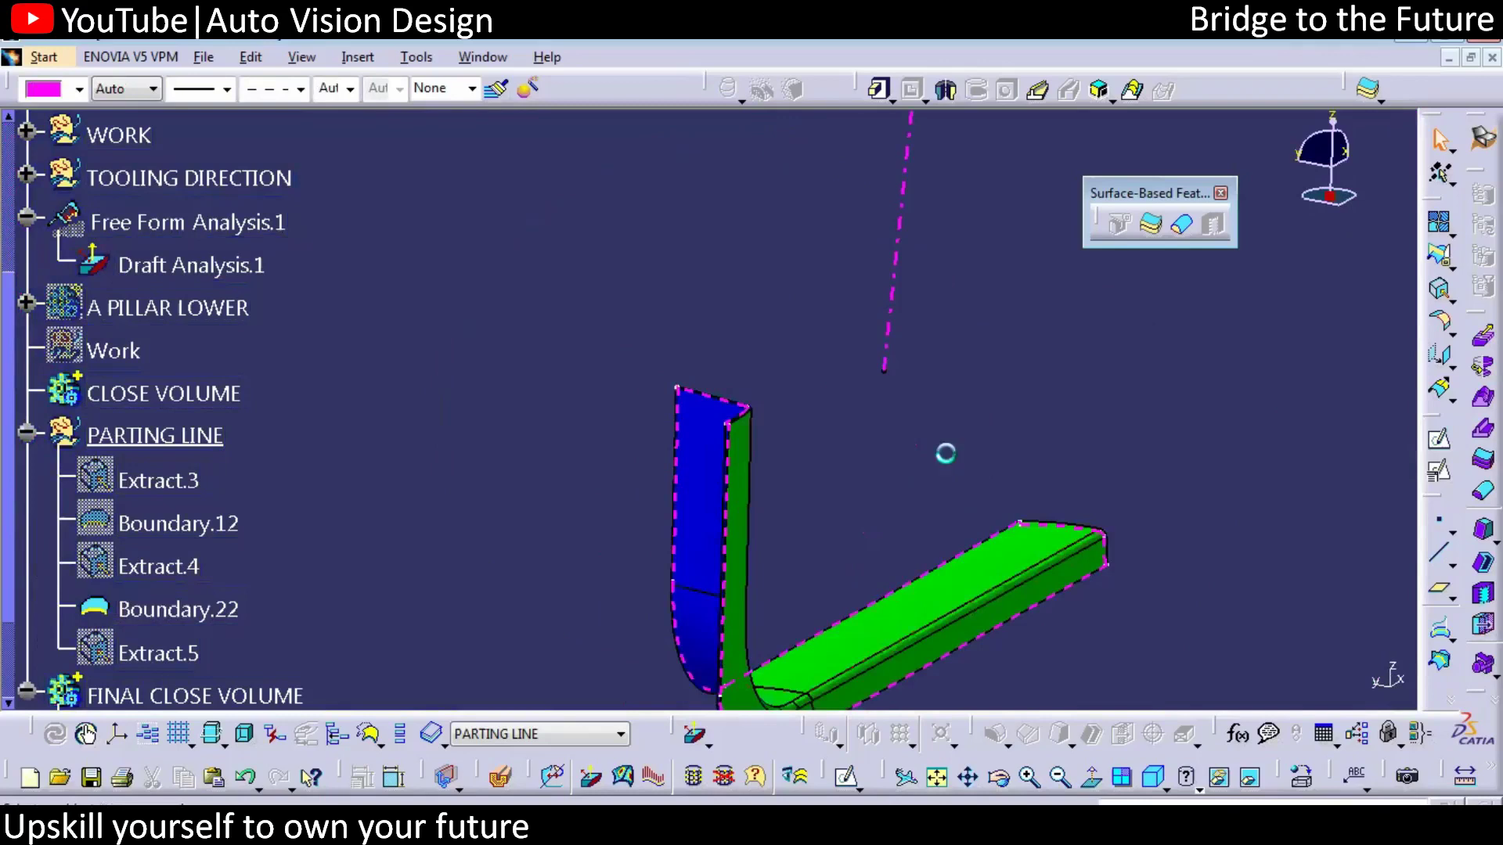